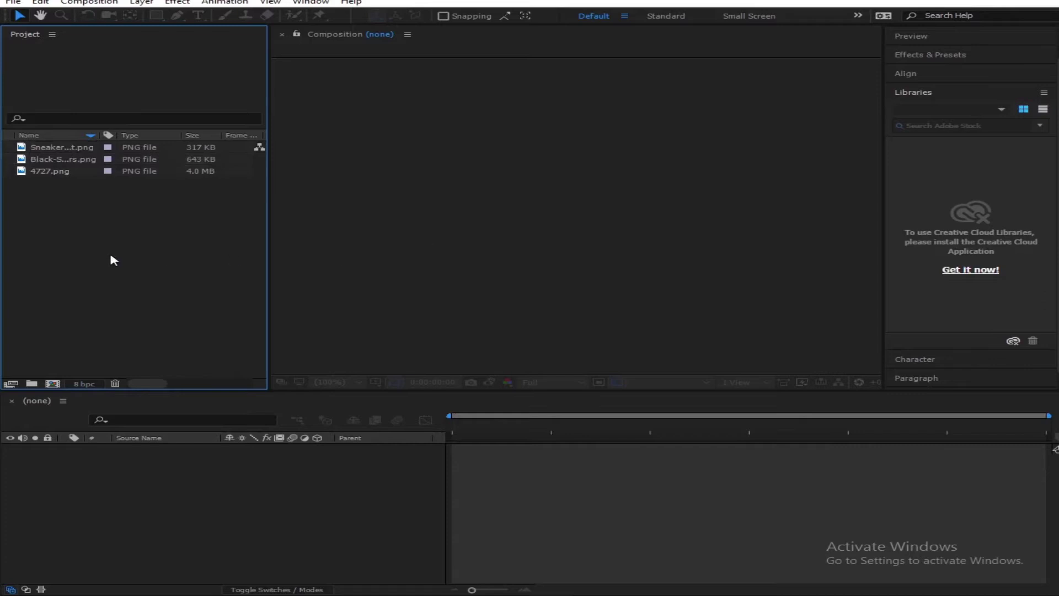
Step: Create a new 1920 × 1080 px composition named "product" with a duration of 0:00:20:03
{"action": "left_click", "coordinate": [146, 259]}
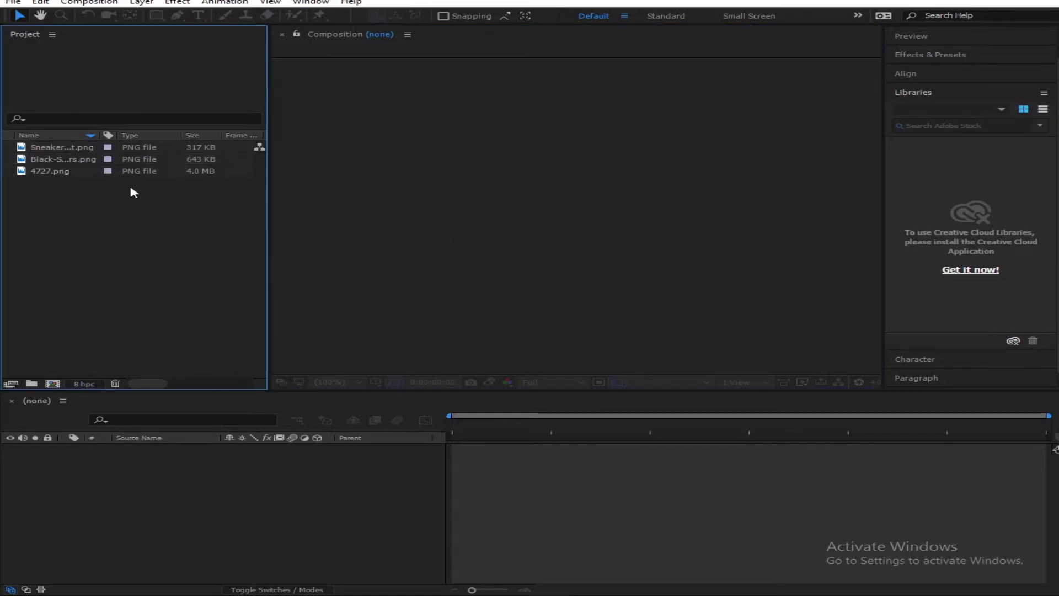
{"action": "left_click", "coordinate": [73, 159]}
{"action": "left_click", "coordinate": [74, 149]}
{"action": "left_click", "coordinate": [60, 171]}
{"action": "right_click", "coordinate": [110, 220]}
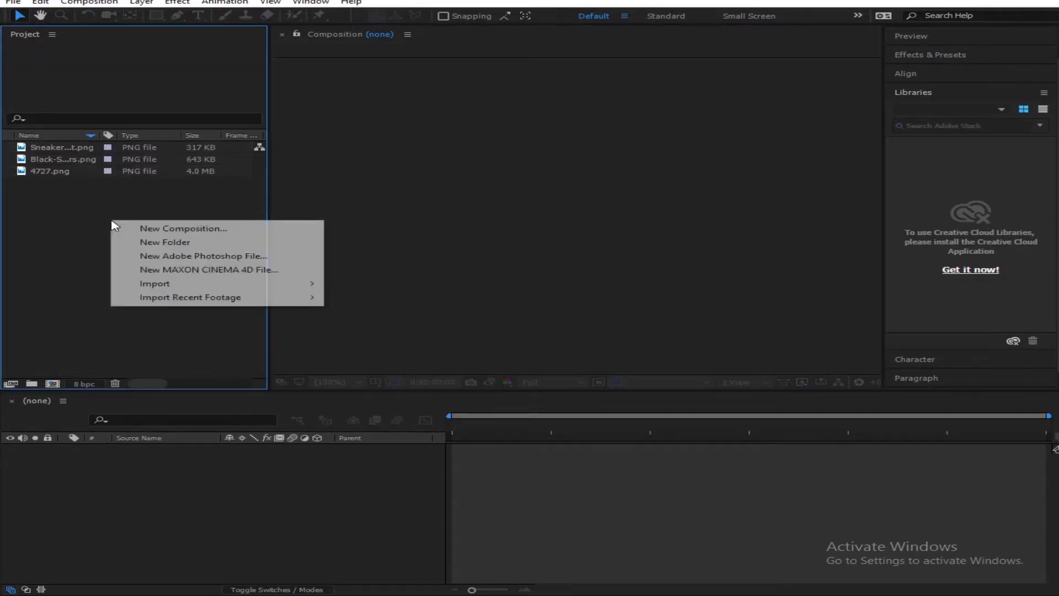
{"action": "left_click", "coordinate": [199, 226]}
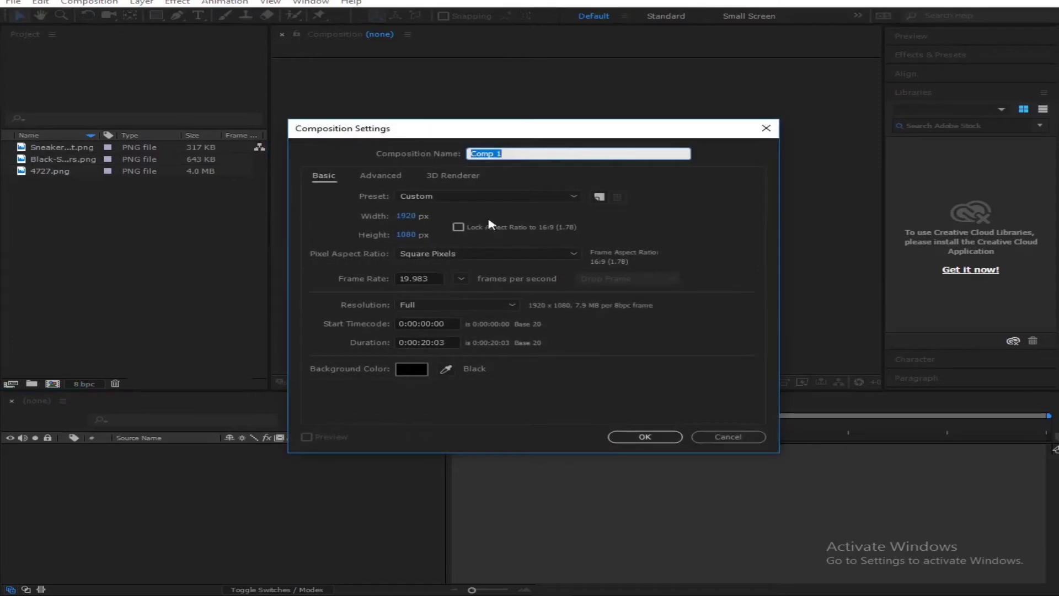
{"action": "type", "text": "p"}
{"action": "left_click", "coordinate": [669, 437]}
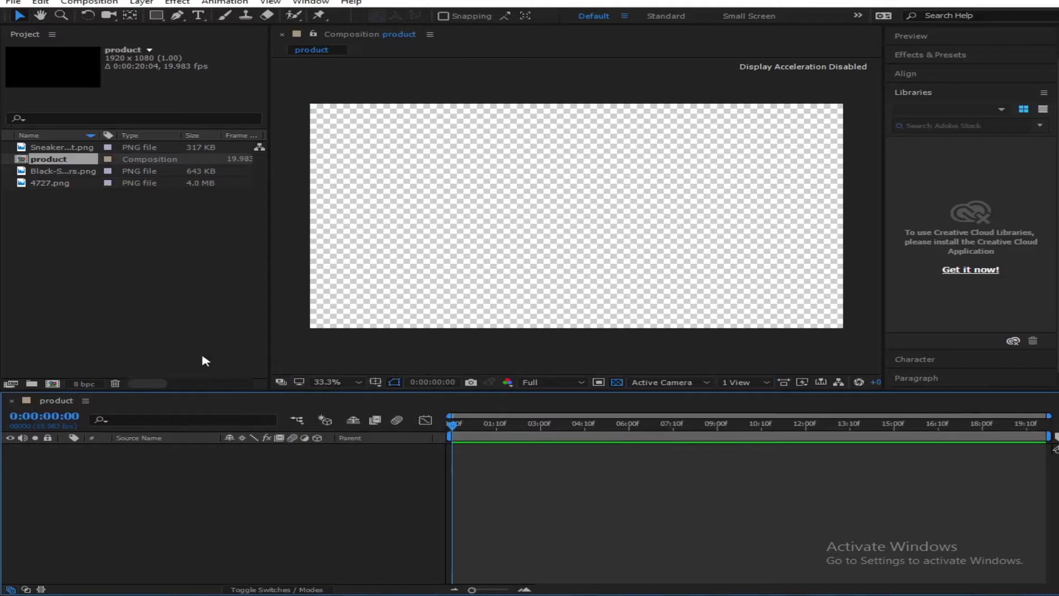
Step: Preview the imported images in the project: Sneakers-Transparent.png, the black sneakers PNG and 4727.png
{"action": "left_click", "coordinate": [84, 247]}
{"action": "left_click", "coordinate": [62, 147]}
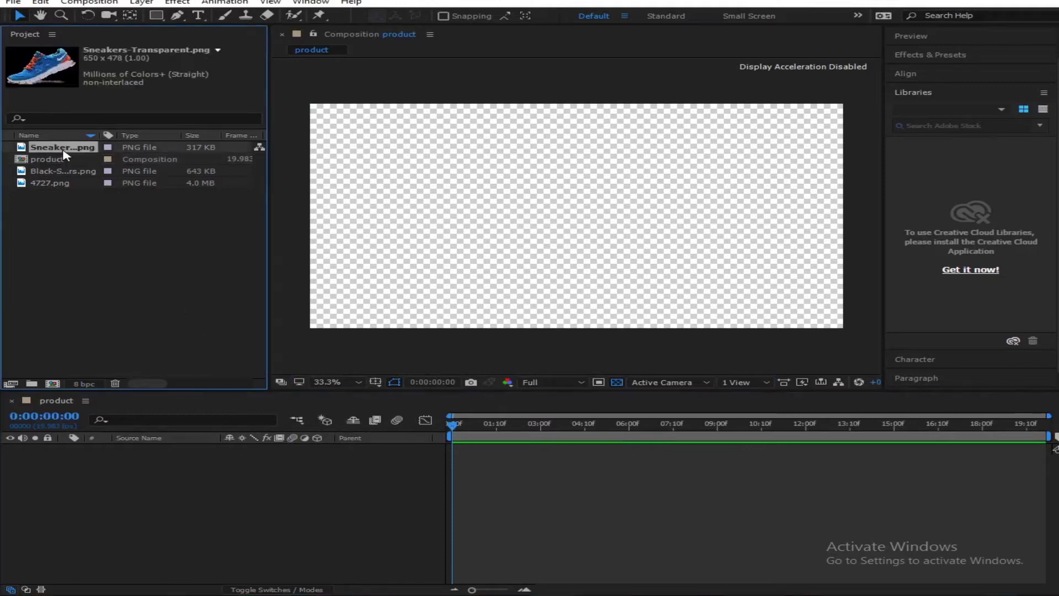
{"action": "left_click", "coordinate": [71, 171]}
{"action": "left_click", "coordinate": [69, 184]}
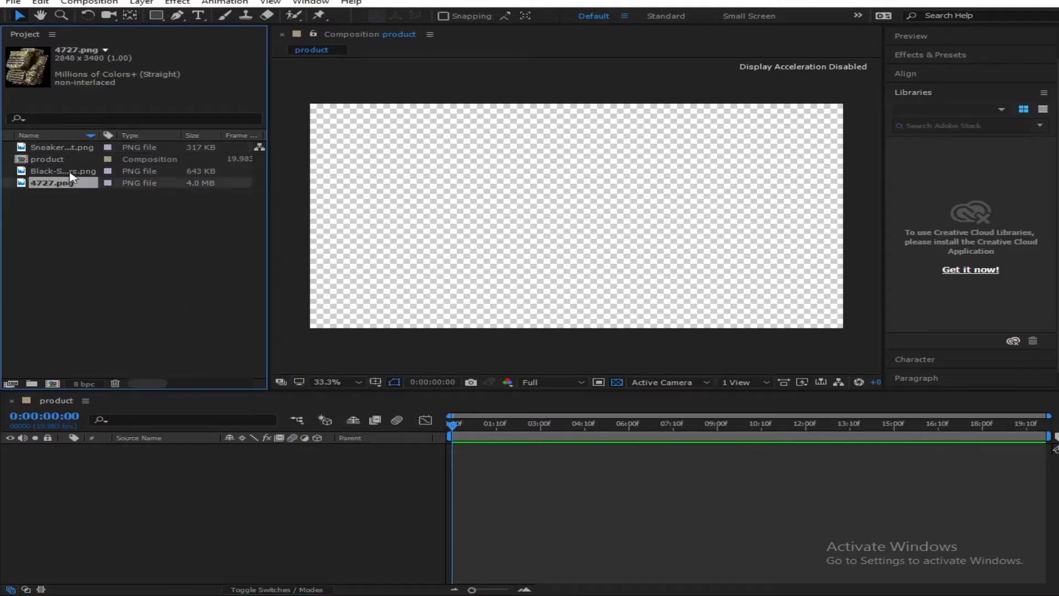
{"action": "left_click", "coordinate": [71, 172]}
{"action": "left_click", "coordinate": [73, 149]}
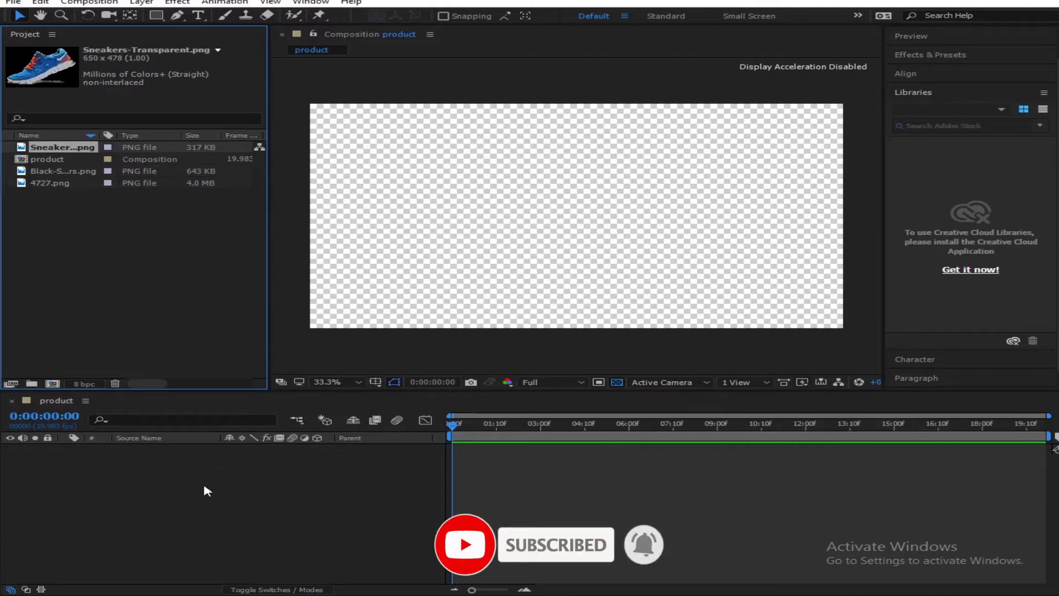
Step: Draw a dark-blue rectangle about 1743 × 906 px across the composition and set its corner roundness to 27
{"action": "left_click", "coordinate": [156, 16]}
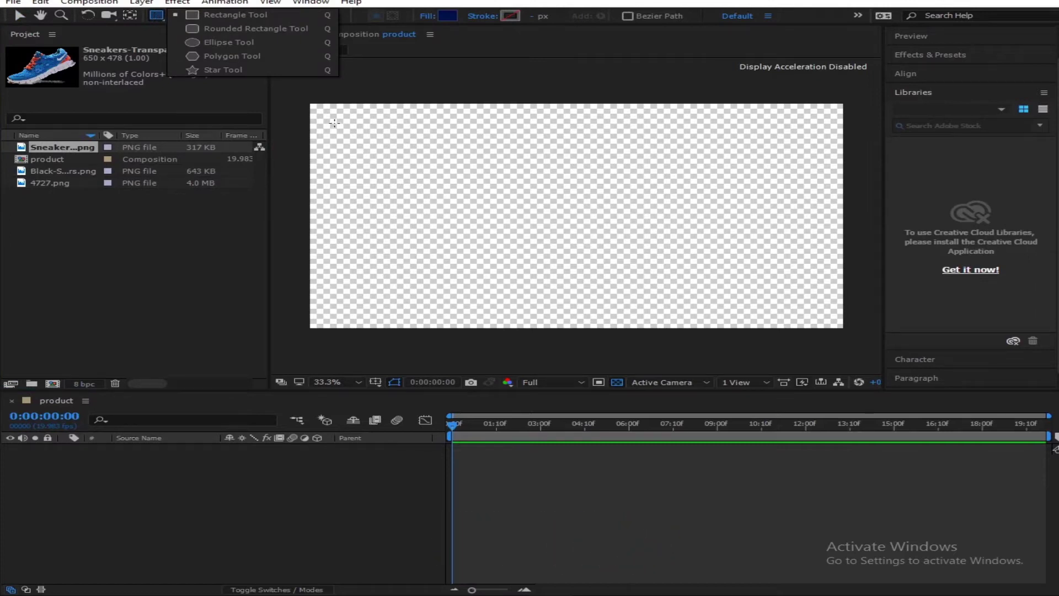
{"action": "left_click_drag", "start_coordinate": [332, 121], "coordinate": [817, 311]}
{"action": "left_click", "coordinate": [93, 470]}
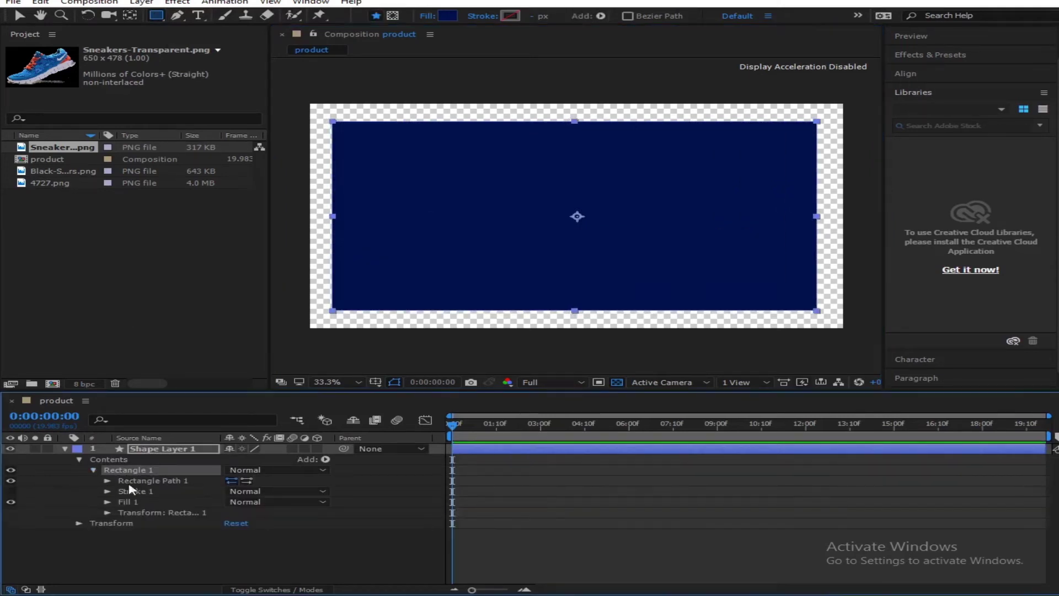
{"action": "left_click", "coordinate": [107, 482]}
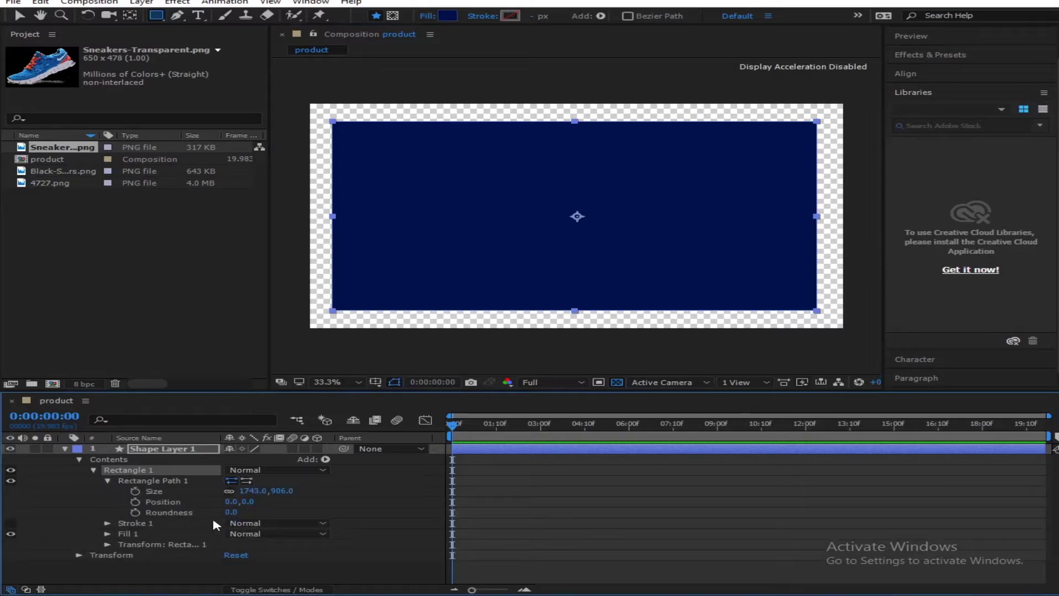
{"action": "left_click_drag", "start_coordinate": [229, 513], "coordinate": [250, 519]}
{"action": "left_click", "coordinate": [259, 578]}
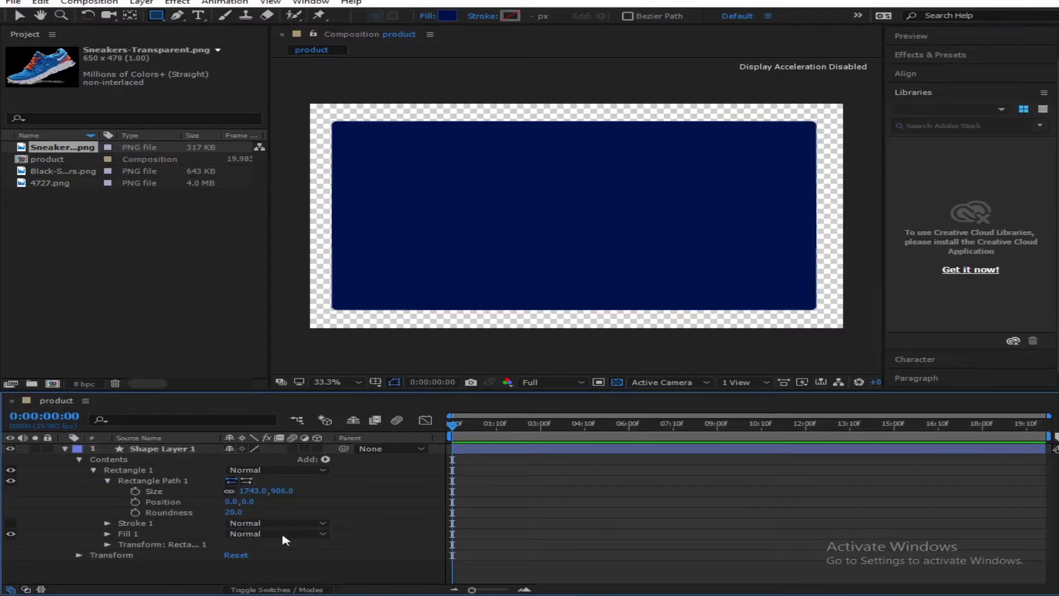
{"action": "left_click_drag", "start_coordinate": [234, 513], "coordinate": [232, 515]}
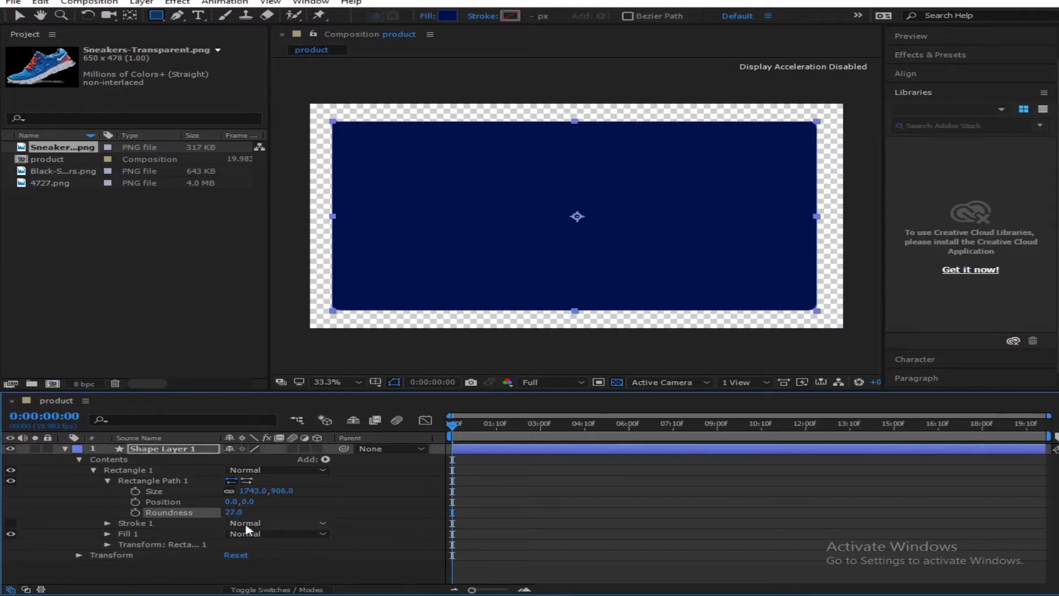
{"action": "left_click", "coordinate": [288, 589]}
{"action": "left_click", "coordinate": [256, 575]}
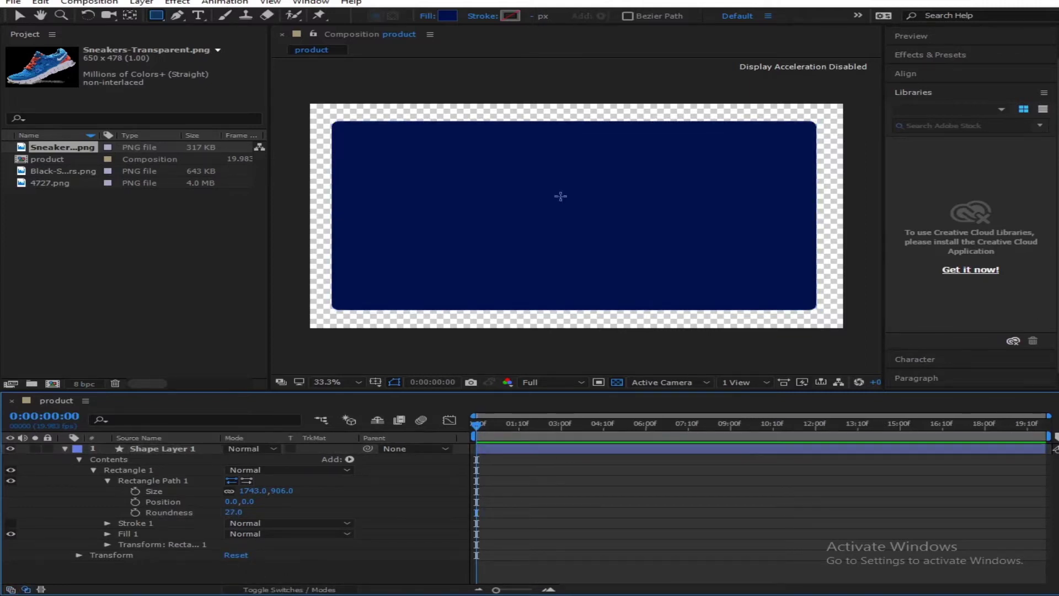
Step: Scale the rounded rectangle's shape layer down to 77%
{"action": "left_click", "coordinate": [65, 449]}
{"action": "left_click", "coordinate": [154, 449]}
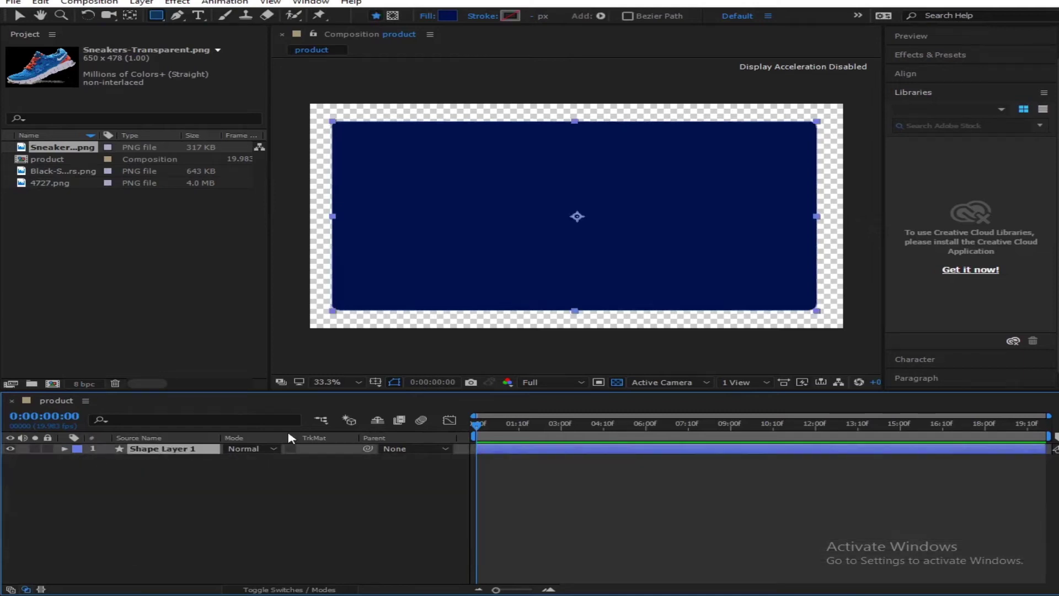
{"action": "key", "text": "s"}
{"action": "left_click_drag", "start_coordinate": [280, 460], "coordinate": [265, 464]}
{"action": "left_click", "coordinate": [276, 468]}
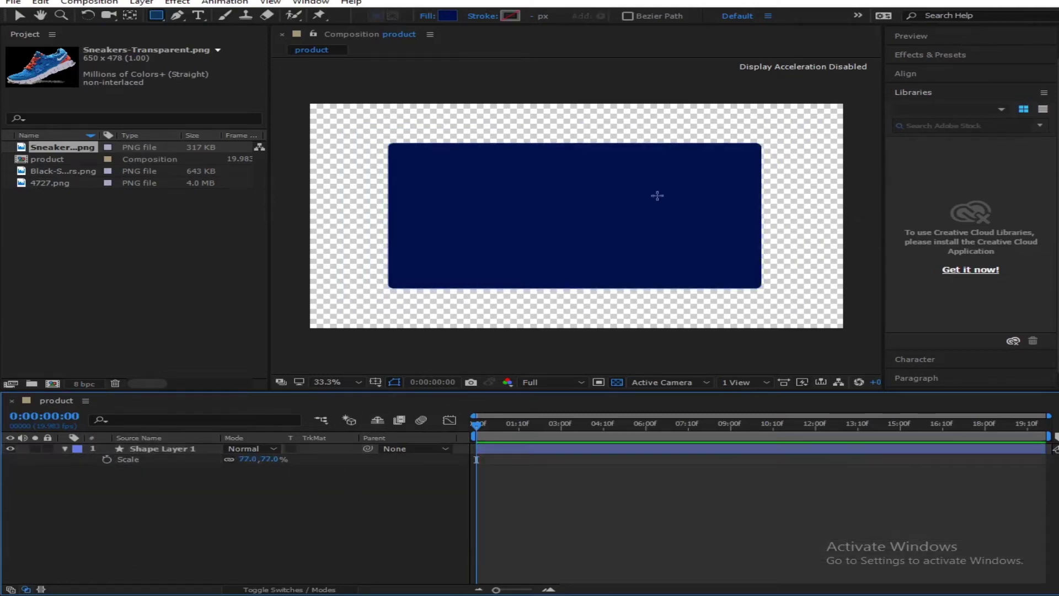
{"action": "key", "text": "v"}
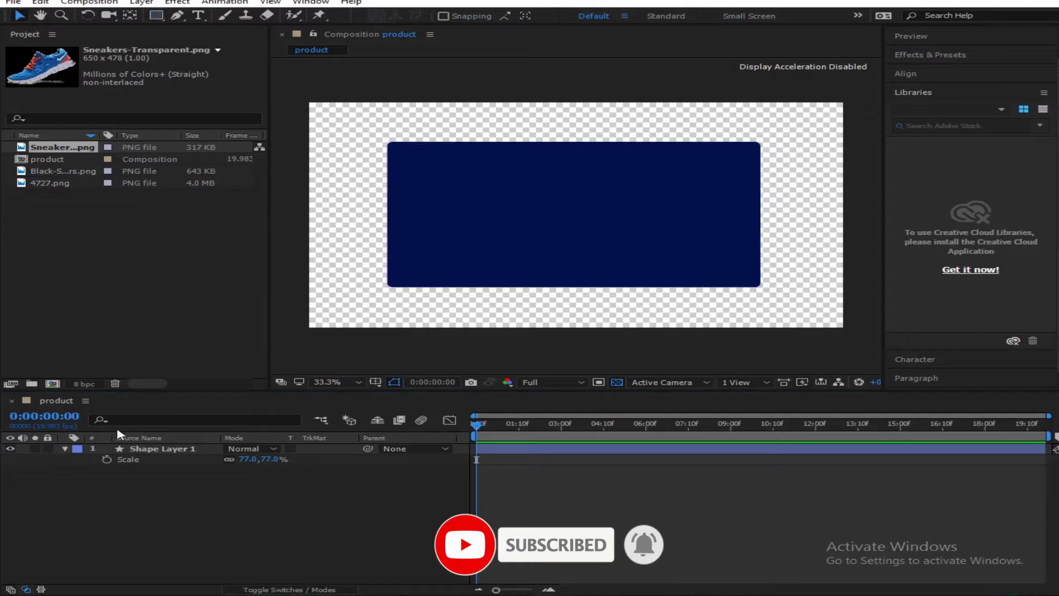
{"action": "left_click", "coordinate": [65, 449]}
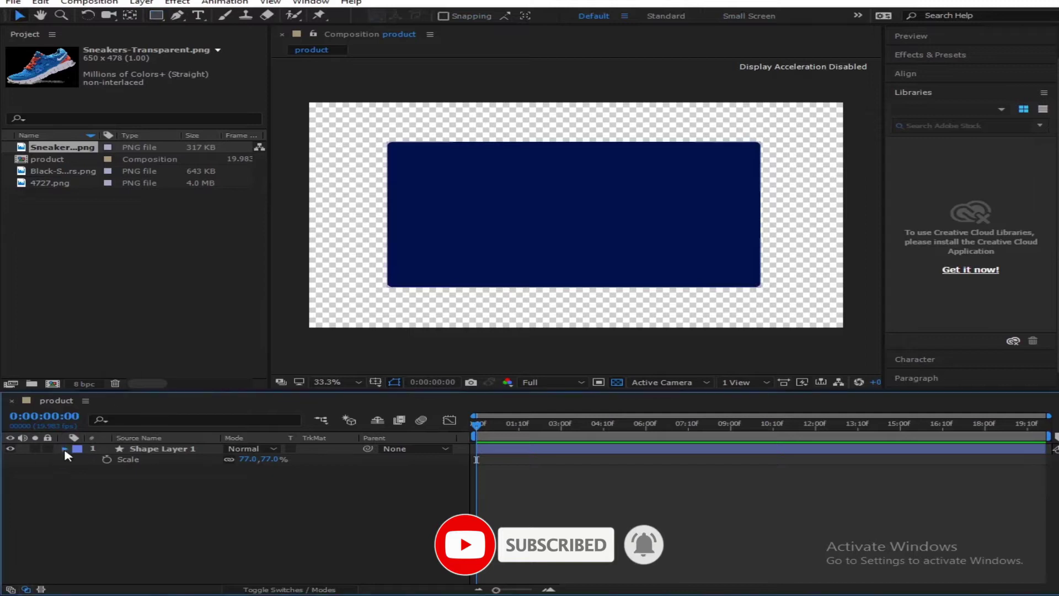
Step: Change the rounded rectangle's fill to dark navy, #041A3C
{"action": "left_click", "coordinate": [176, 450]}
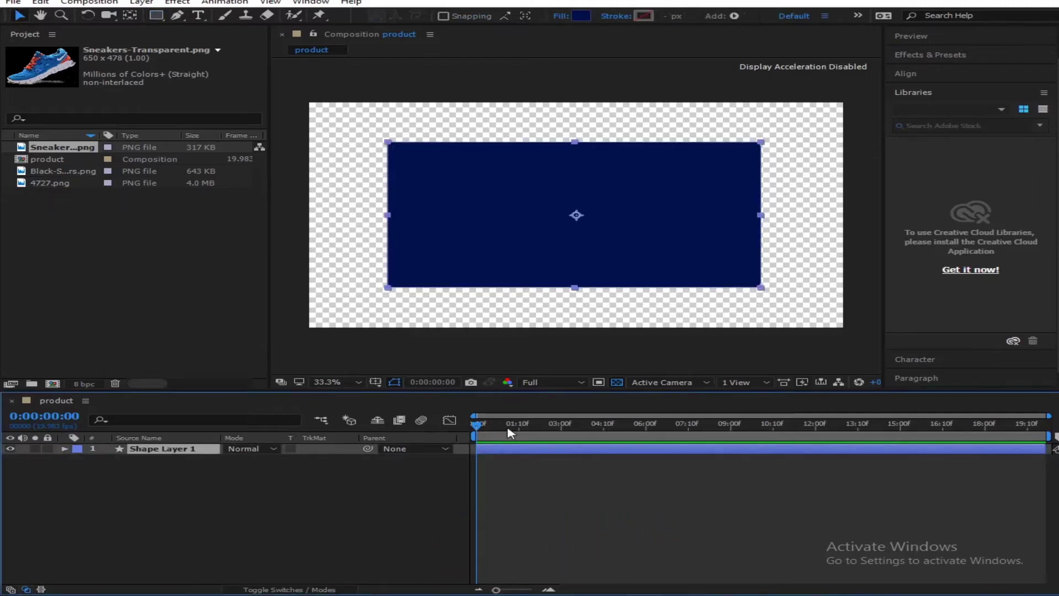
{"action": "left_click", "coordinate": [582, 15]}
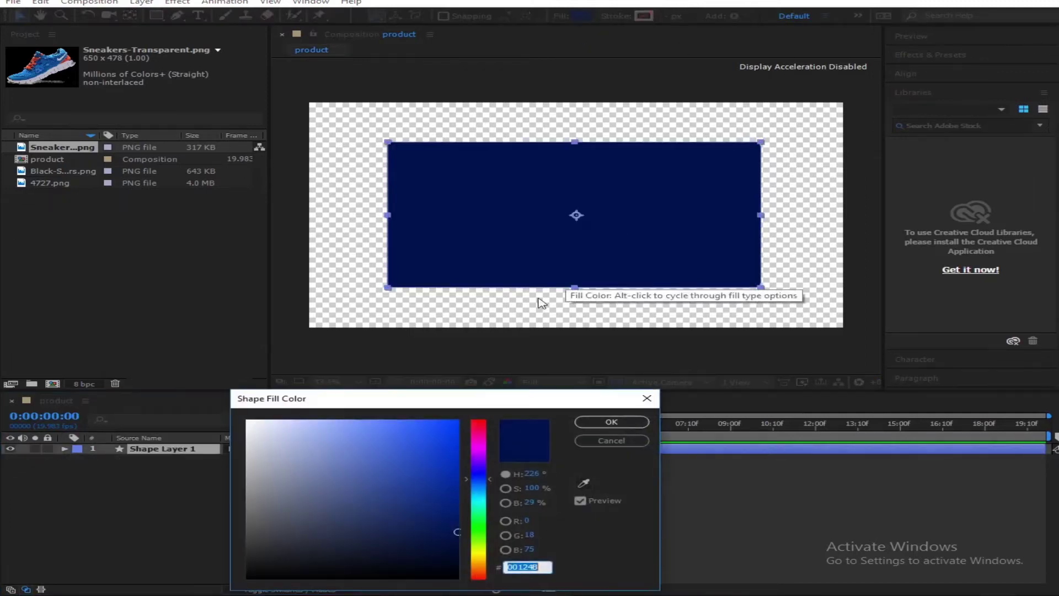
{"action": "left_click", "coordinate": [473, 475]}
{"action": "left_click_drag", "start_coordinate": [478, 481], "coordinate": [478, 473]}
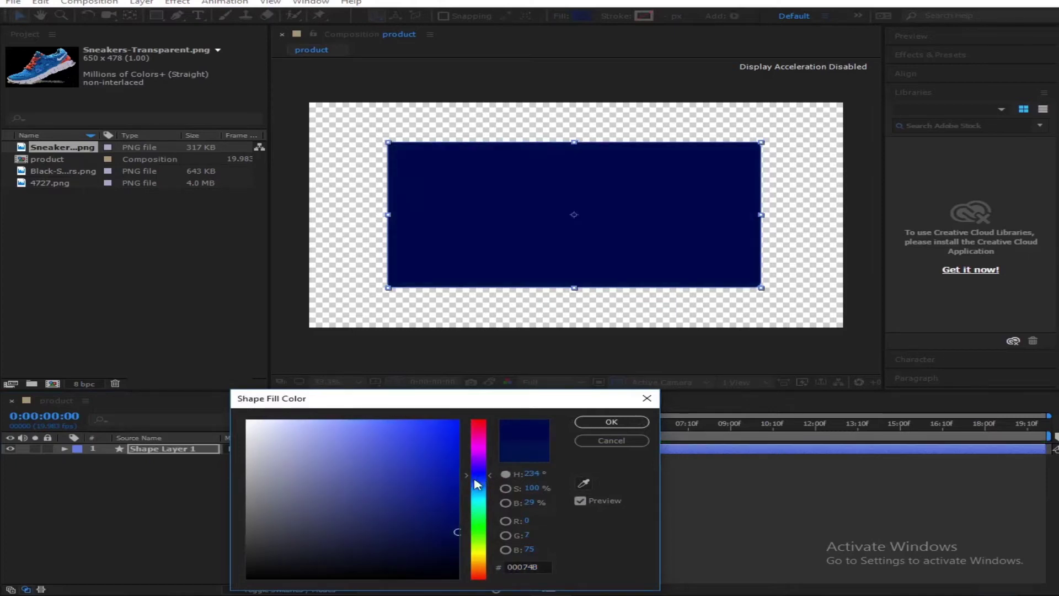
{"action": "left_click", "coordinate": [483, 481]}
{"action": "left_click", "coordinate": [446, 547]}
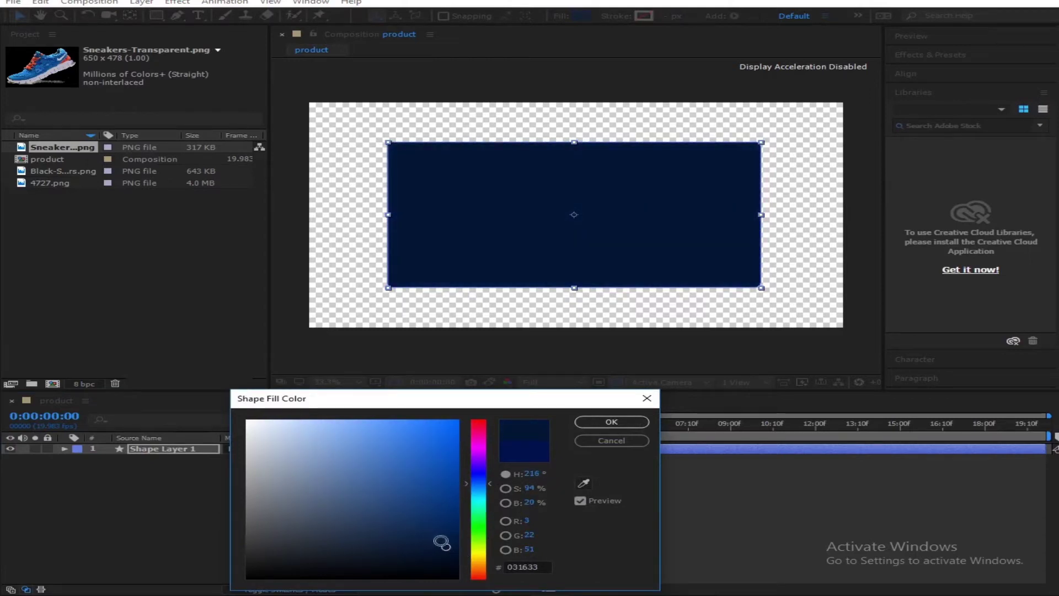
{"action": "mouse_move", "coordinate": [441, 541]}
{"action": "left_mouse_down"}
{"action": "mouse_move", "coordinate": [441, 552]}
{"action": "mouse_move", "coordinate": [445, 541]}
{"action": "left_mouse_up"}
{"action": "left_click", "coordinate": [612, 422]}
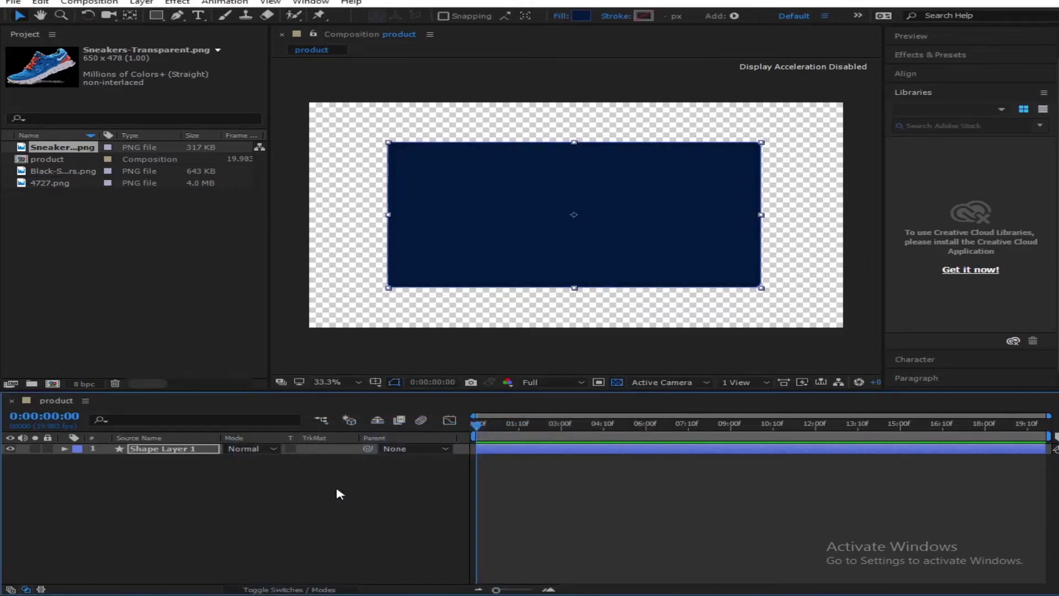
{"action": "left_click", "coordinate": [336, 484]}
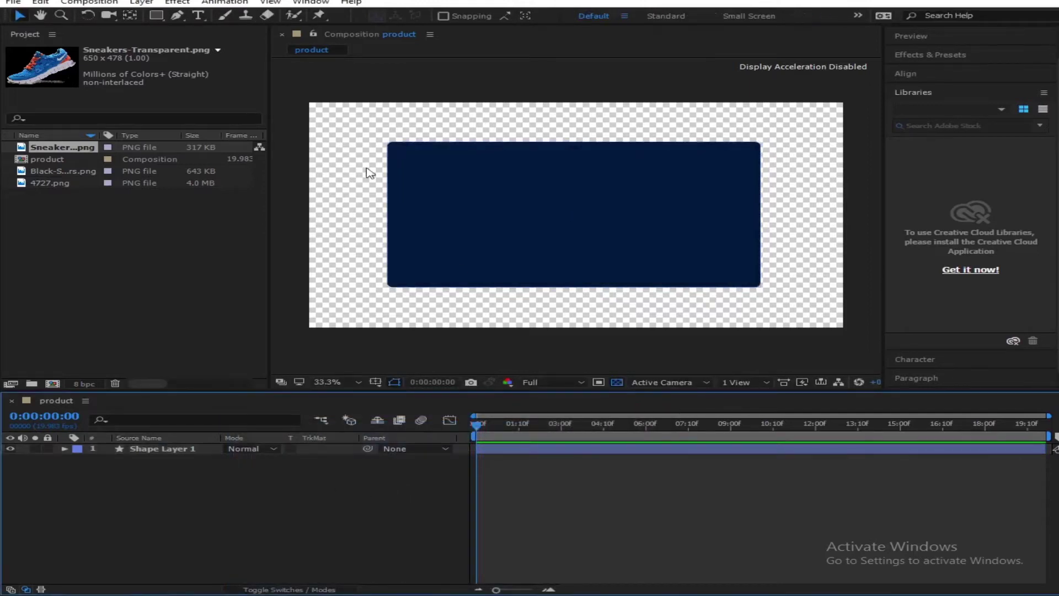
Step: Draw a large pentagon on a new shape layer with the Polygon tool, overlapping the rectangle's left end and extending past the frame
{"action": "left_click", "coordinate": [149, 449]}
{"action": "left_click", "coordinate": [283, 484]}
{"action": "left_click", "coordinate": [154, 16]}
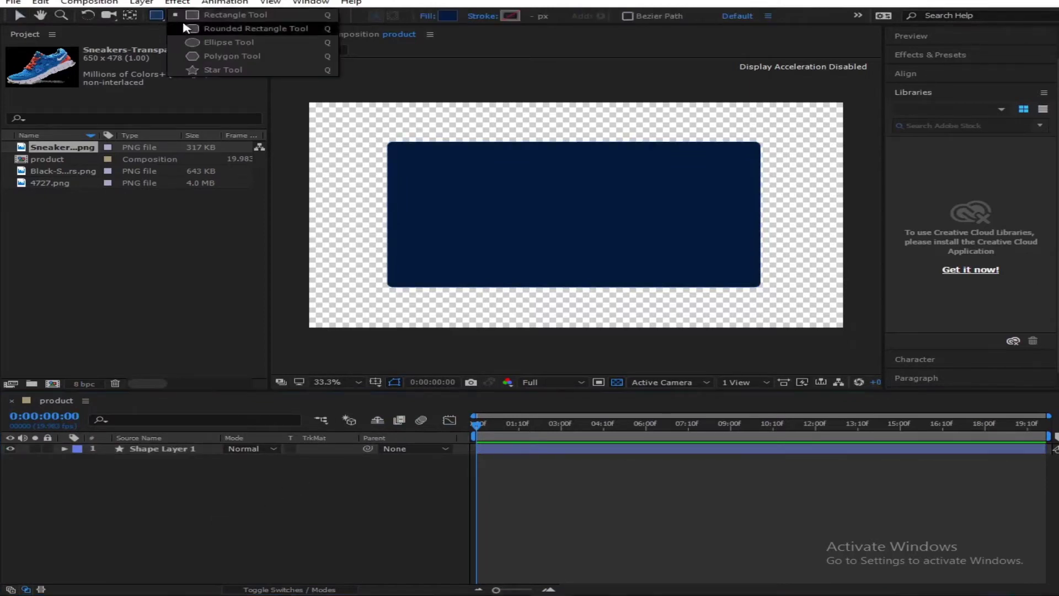
{"action": "left_click", "coordinate": [251, 58]}
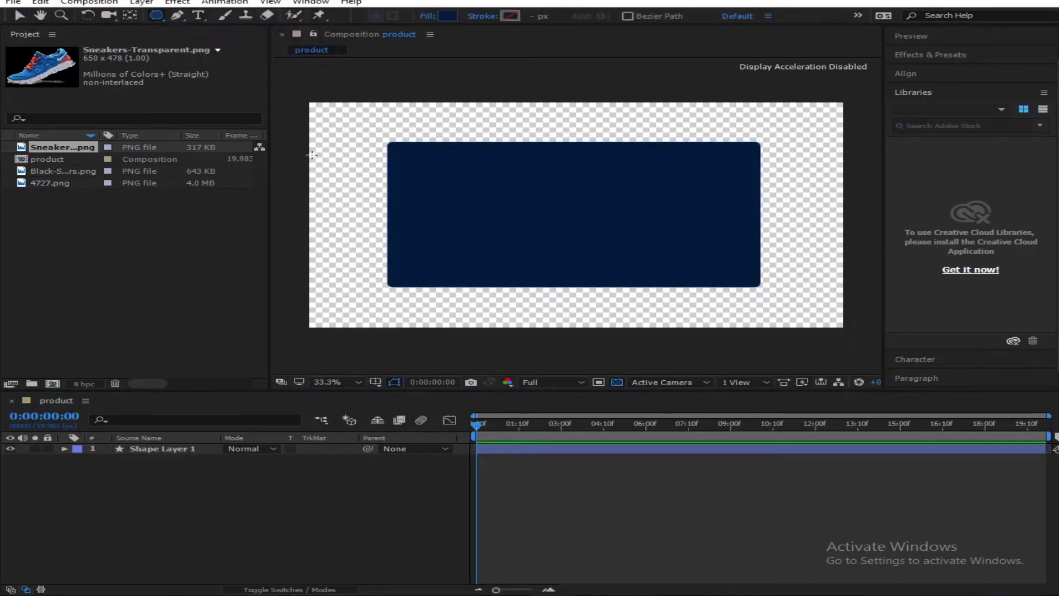
{"action": "left_click", "coordinate": [347, 181]}
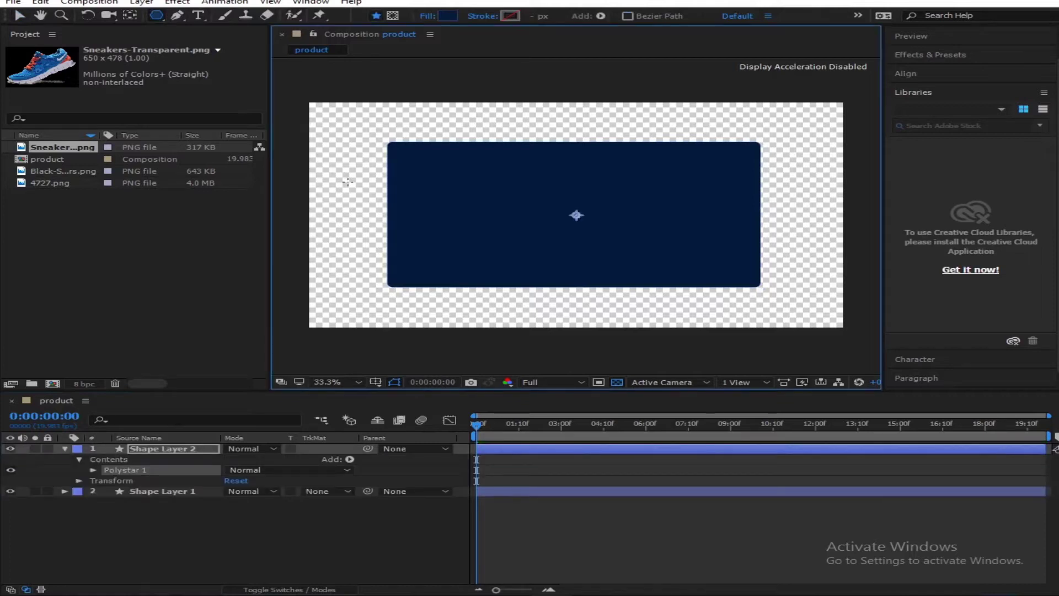
{"action": "left_click_drag", "start_coordinate": [348, 181], "coordinate": [497, 189]}
{"action": "key", "text": "v"}
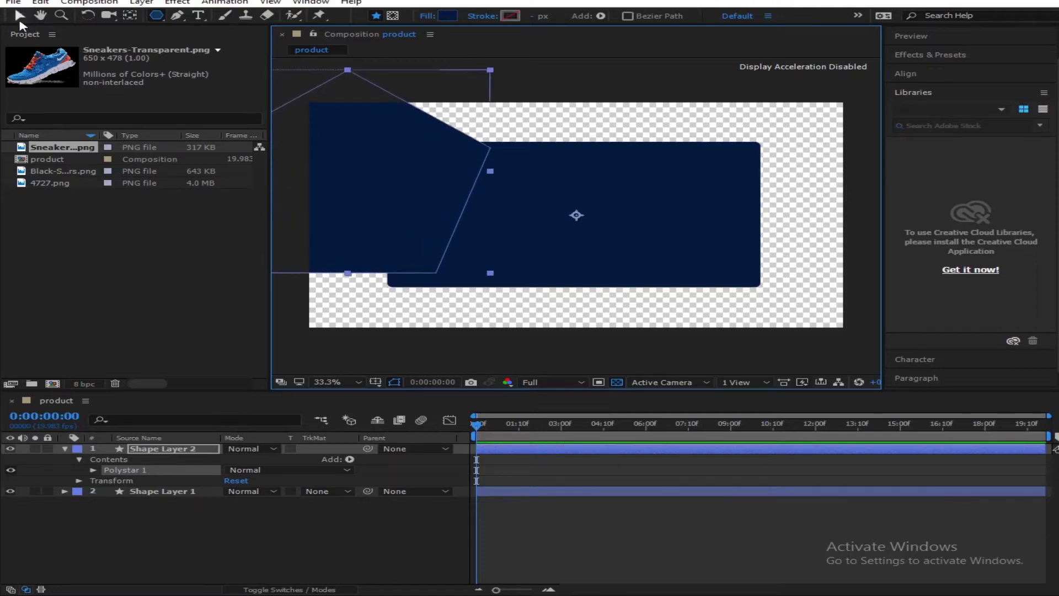
Step: Set the pentagon's fill colour to white, #FFFFFF
{"action": "left_click", "coordinate": [581, 16]}
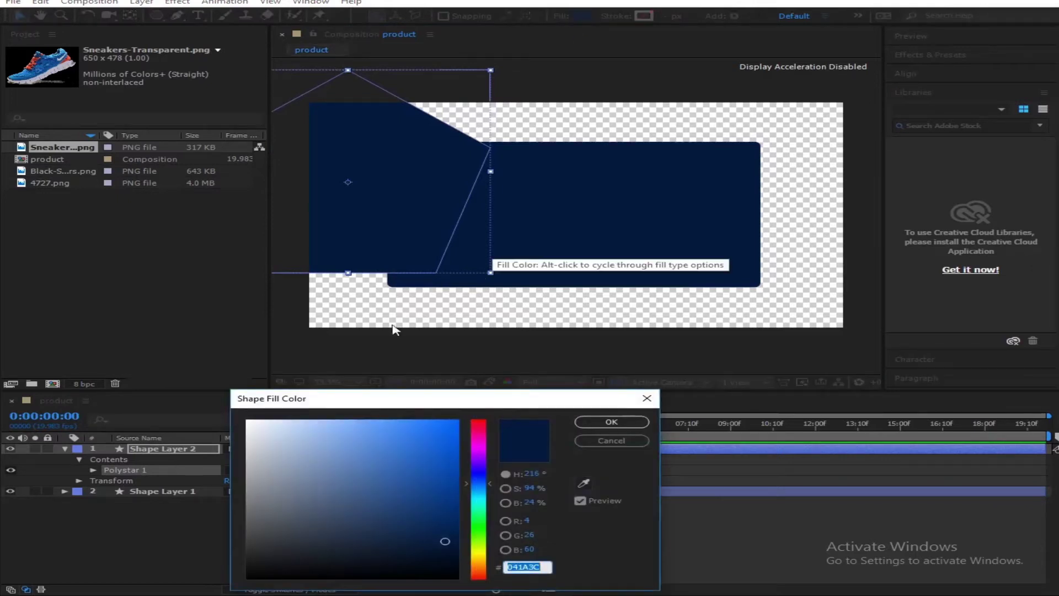
{"action": "left_click", "coordinate": [250, 423]}
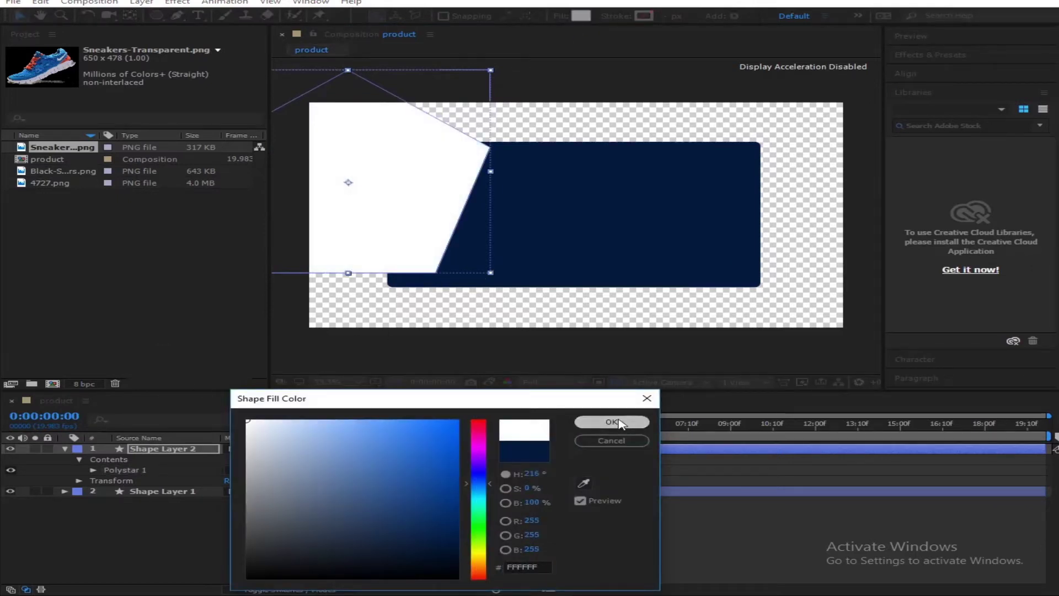
{"action": "left_click", "coordinate": [611, 422]}
{"action": "left_click", "coordinate": [65, 449]}
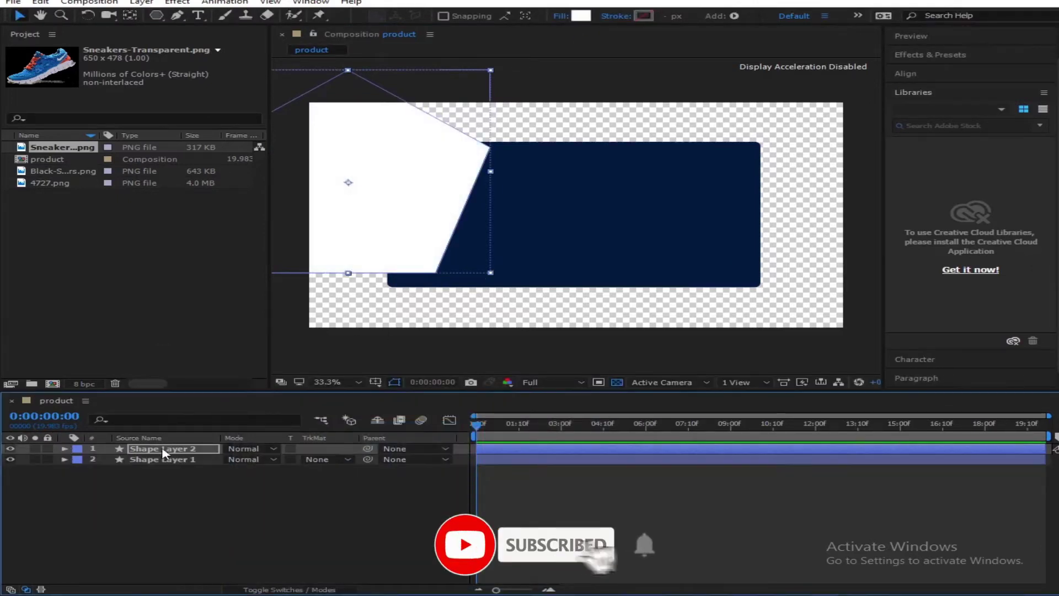
Step: Move the pentagon layer's anchor point from the composition's centre to the middle of the pentagon
{"action": "left_click", "coordinate": [163, 450]}
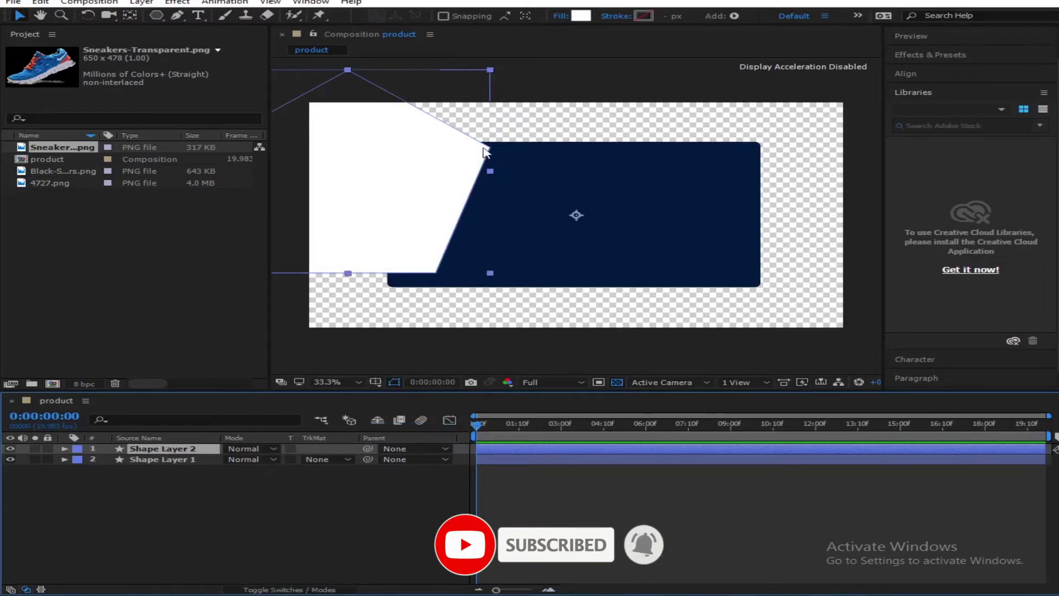
{"action": "key", "text": "comma"}
{"action": "left_click", "coordinate": [130, 15]}
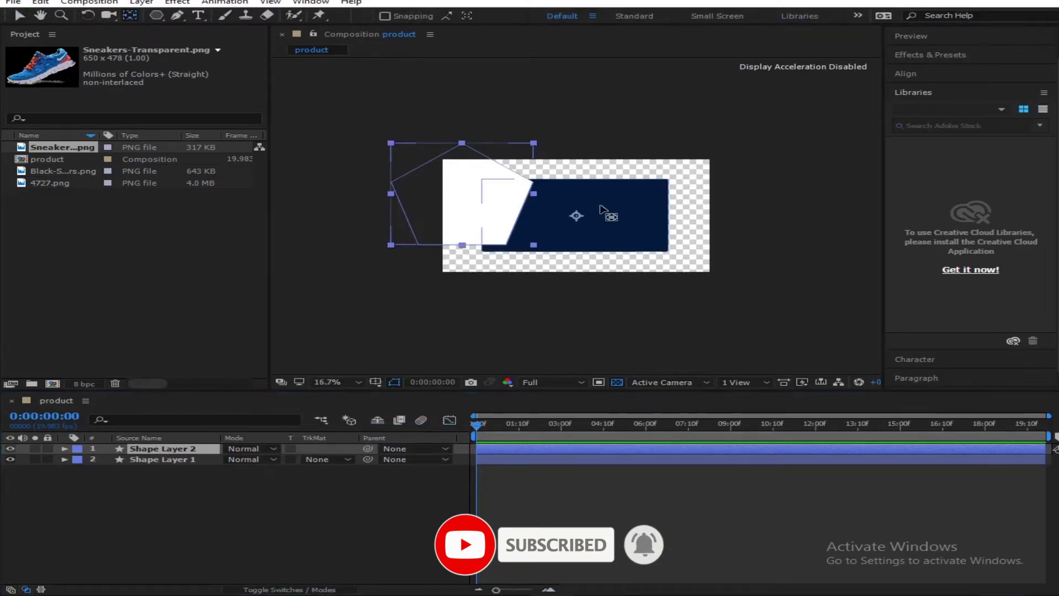
{"action": "left_click_drag", "start_coordinate": [575, 223], "coordinate": [465, 193]}
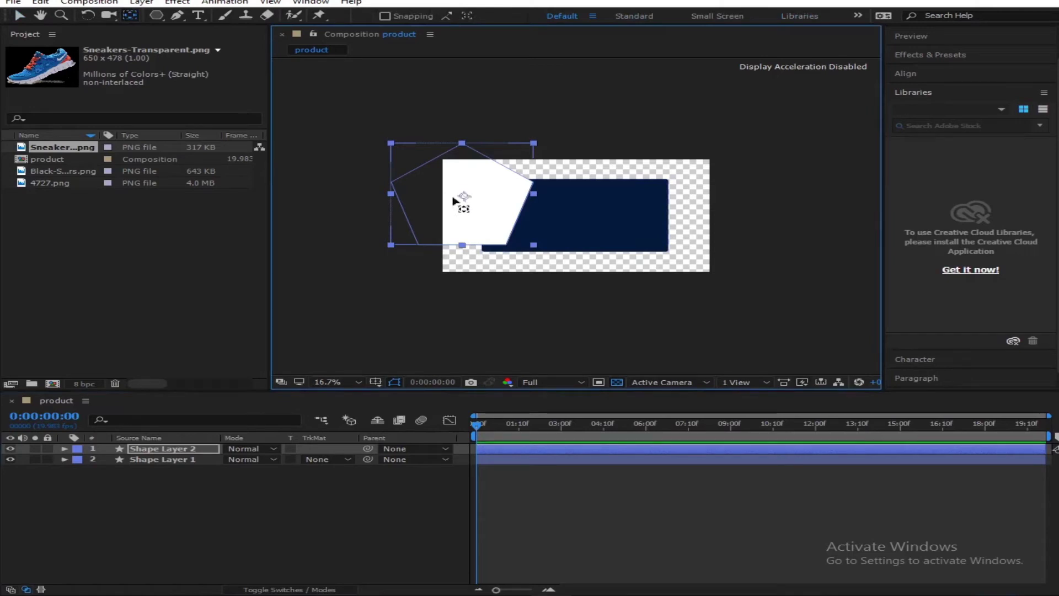
{"action": "left_click", "coordinate": [20, 15]}
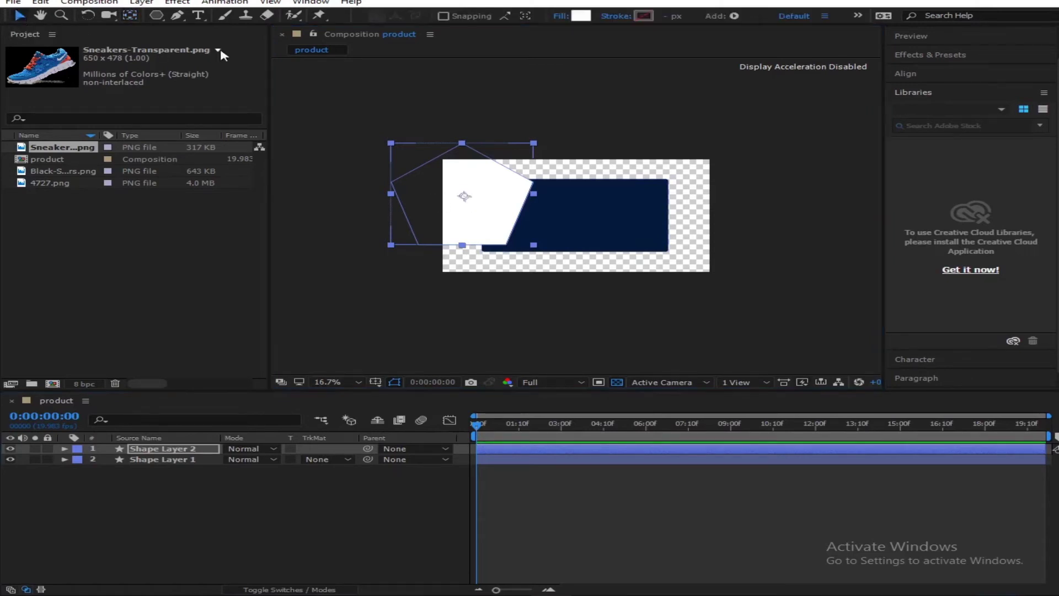
Step: Duplicate the navy rounded rectangle's shape layer
{"action": "left_click", "coordinate": [253, 472]}
{"action": "left_click", "coordinate": [597, 224]}
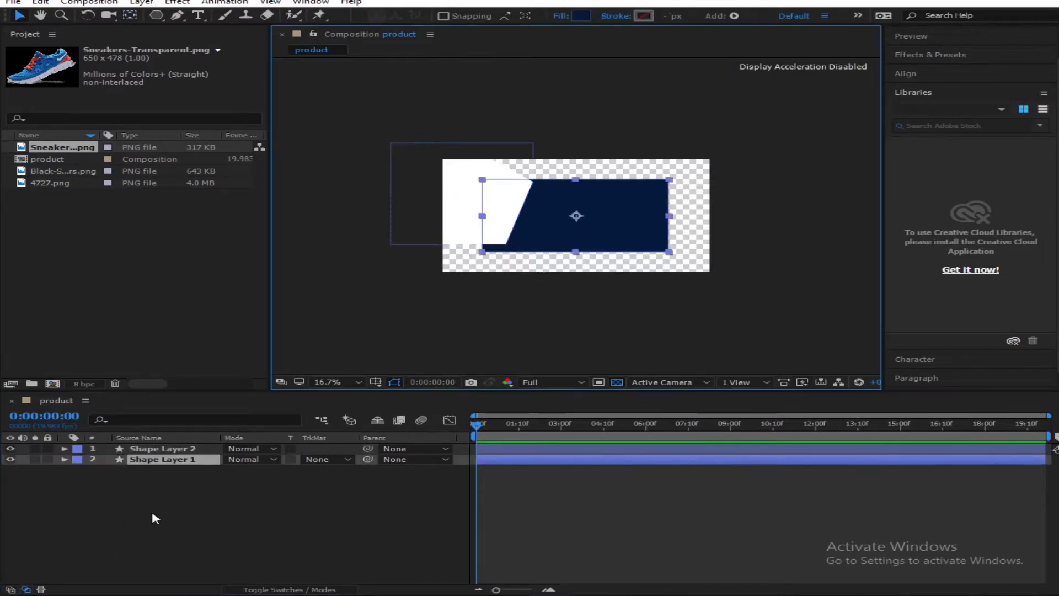
{"action": "key", "text": "ctrl+d"}
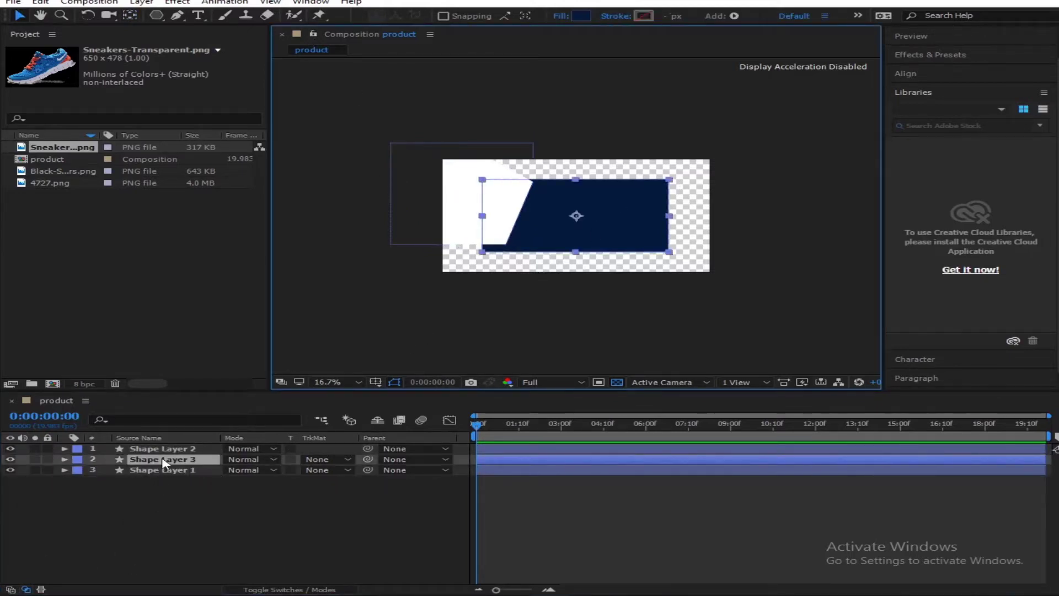
Step: Set the duplicated rounded rectangle's fill colour to white
{"action": "left_click", "coordinate": [581, 16]}
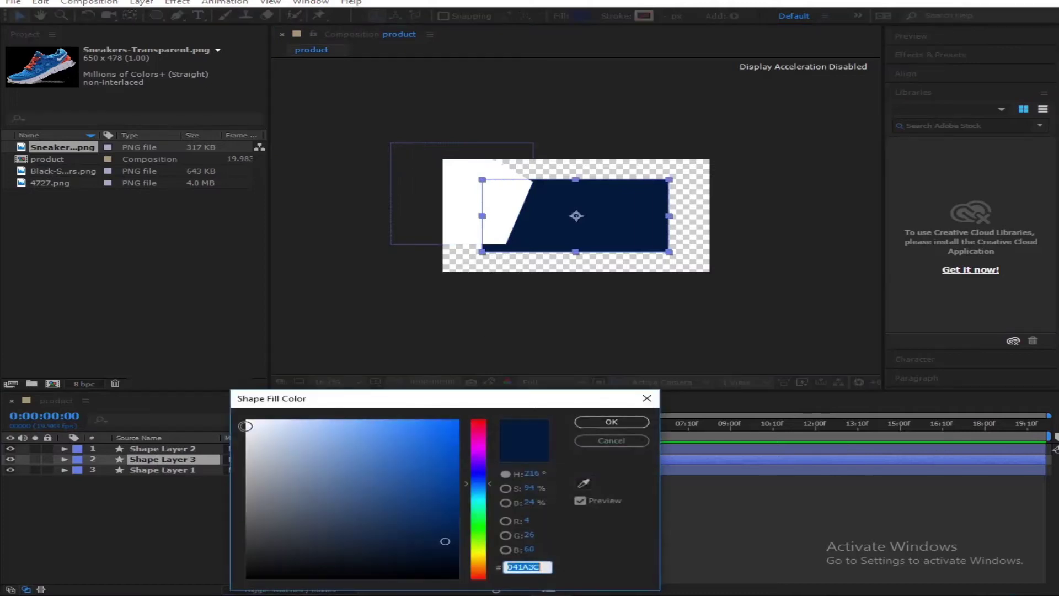
{"action": "left_click", "coordinate": [247, 421]}
{"action": "left_click", "coordinate": [610, 422]}
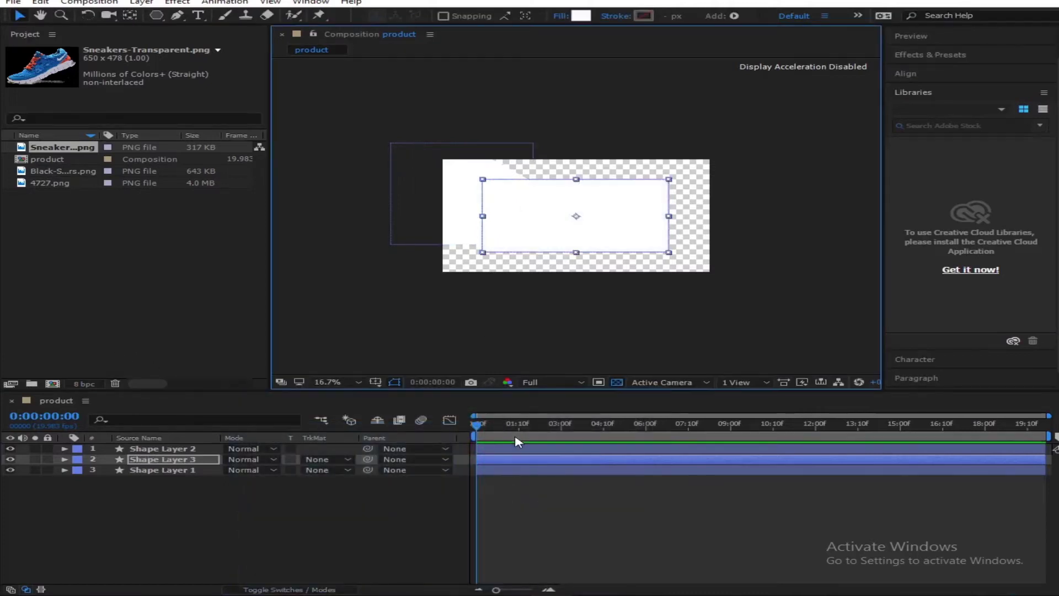
{"action": "left_click", "coordinate": [312, 471]}
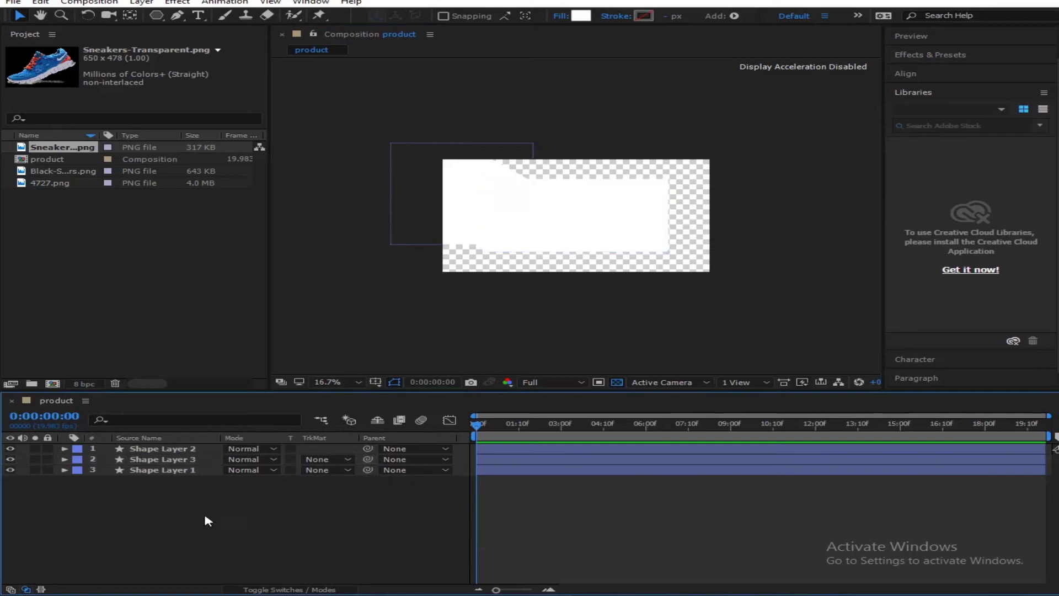
Step: Set the white rectangle layer's track matte to Alpha Matte "Shape Layer 2" so the pentagon masks it
{"action": "left_click", "coordinate": [195, 528]}
{"action": "left_click", "coordinate": [177, 459]}
{"action": "left_click", "coordinate": [326, 459]}
{"action": "left_click", "coordinate": [409, 491]}
{"action": "left_click", "coordinate": [308, 589]}
{"action": "left_click", "coordinate": [307, 589]}
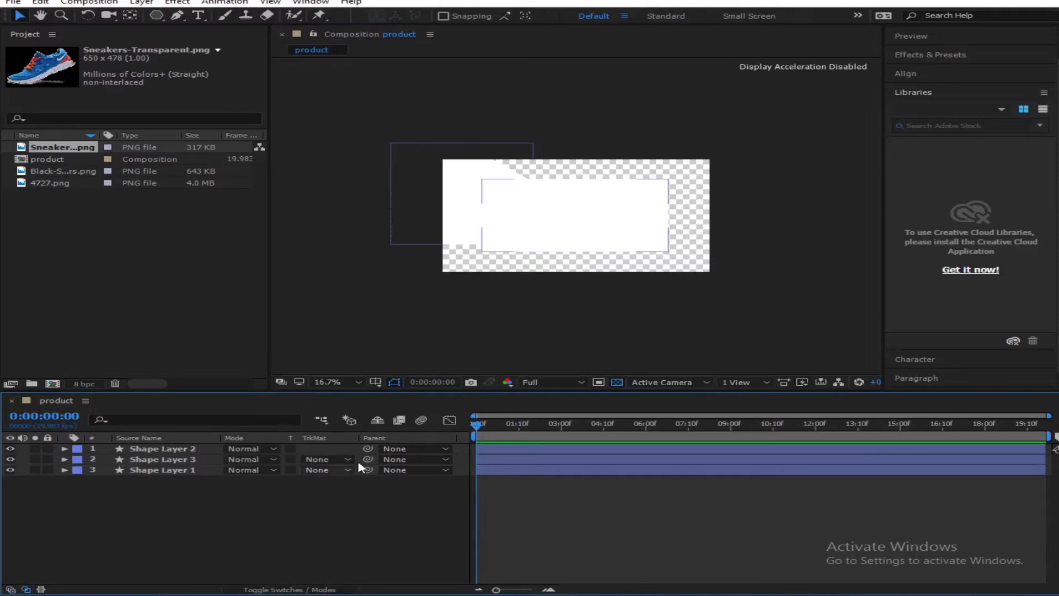
{"action": "left_click", "coordinate": [334, 460]}
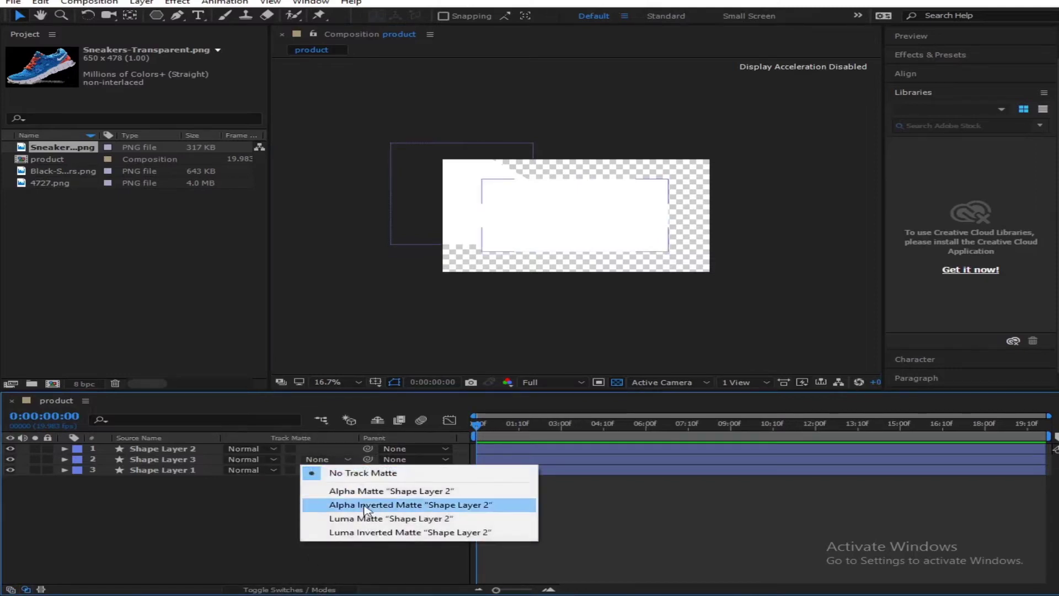
{"action": "left_click", "coordinate": [358, 491]}
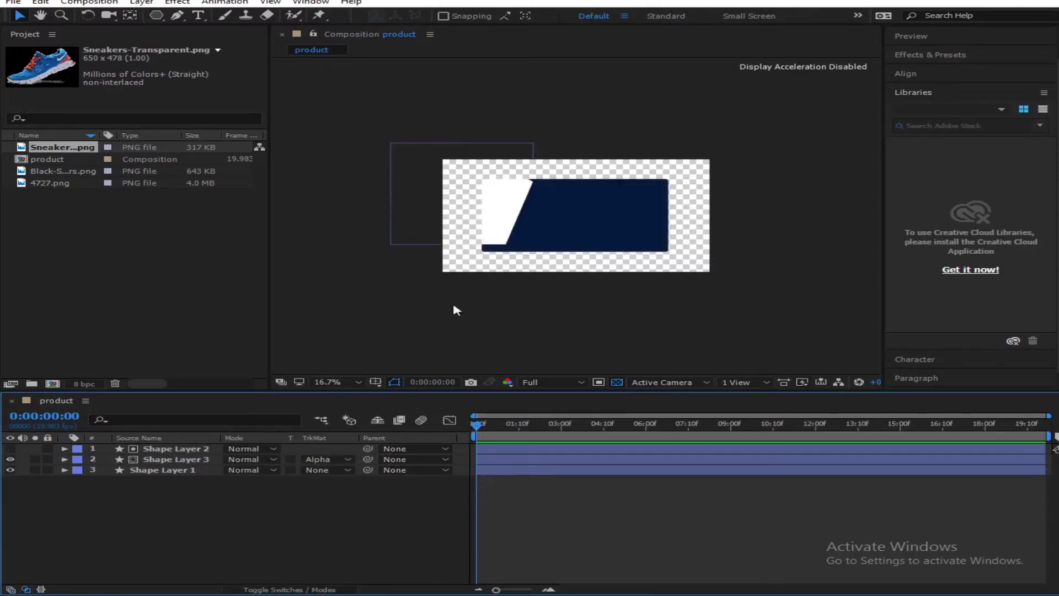
Step: Move the pentagon matte just off the card's upper-left corner, to position -30, -297, and reveal its Position property
{"action": "left_click", "coordinate": [176, 450]}
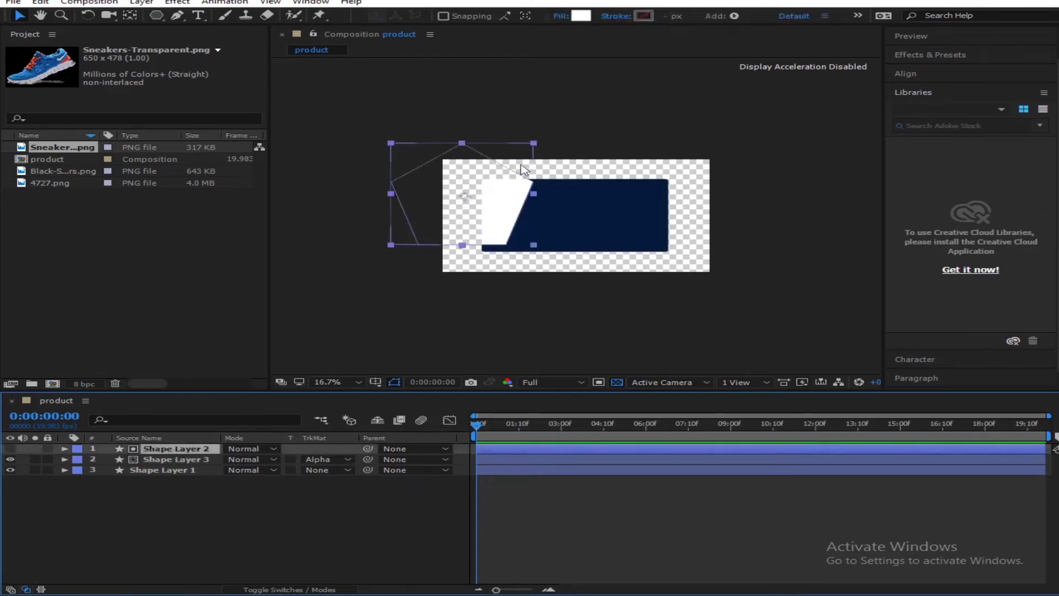
{"action": "left_click_drag", "start_coordinate": [462, 197], "coordinate": [490, 188]}
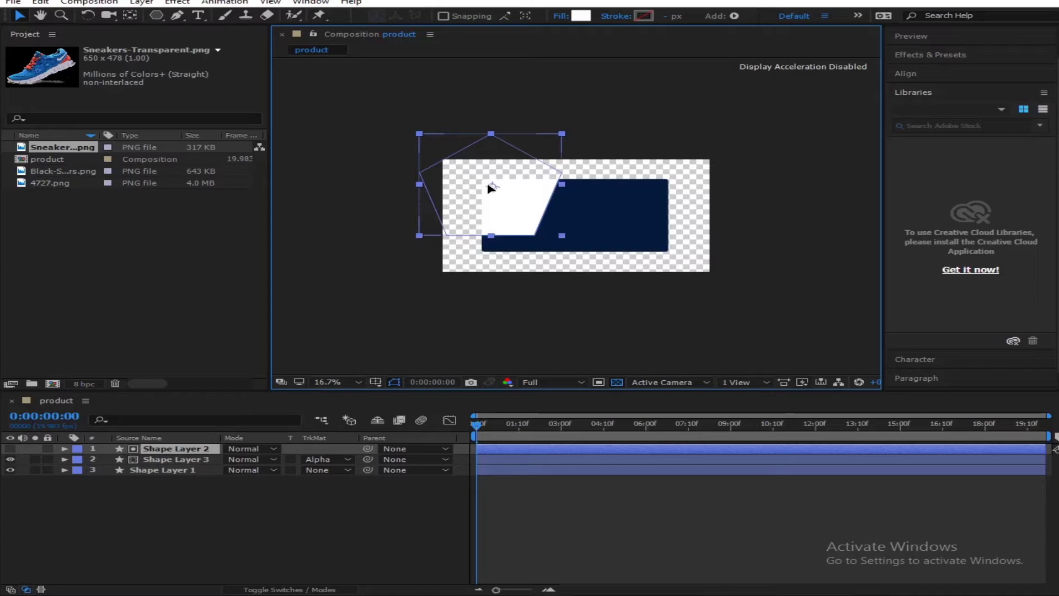
{"action": "left_click_drag", "start_coordinate": [490, 189], "coordinate": [424, 66]}
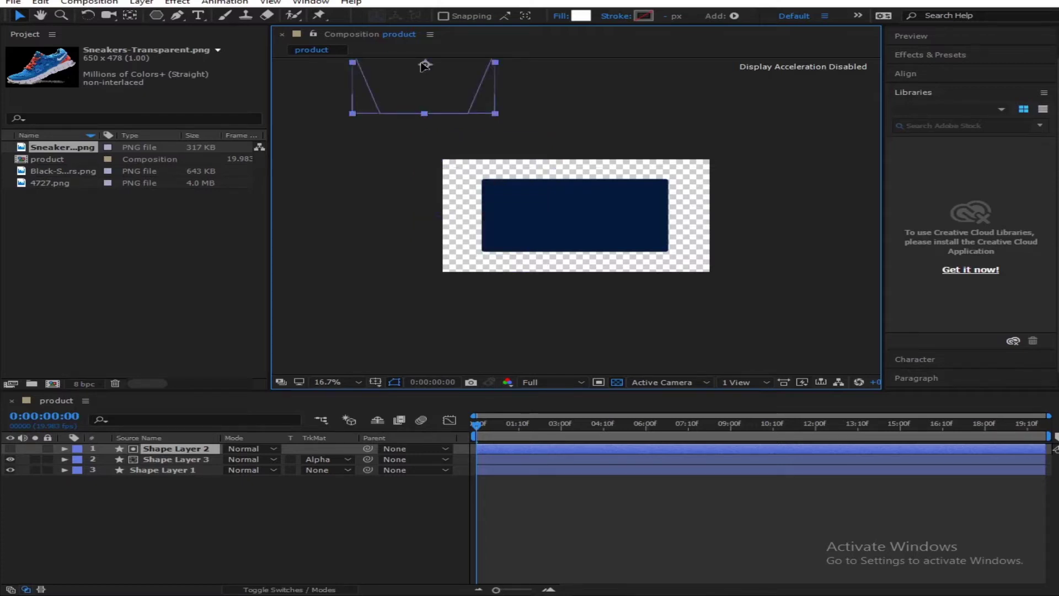
{"action": "left_click_drag", "start_coordinate": [424, 65], "coordinate": [529, 226]}
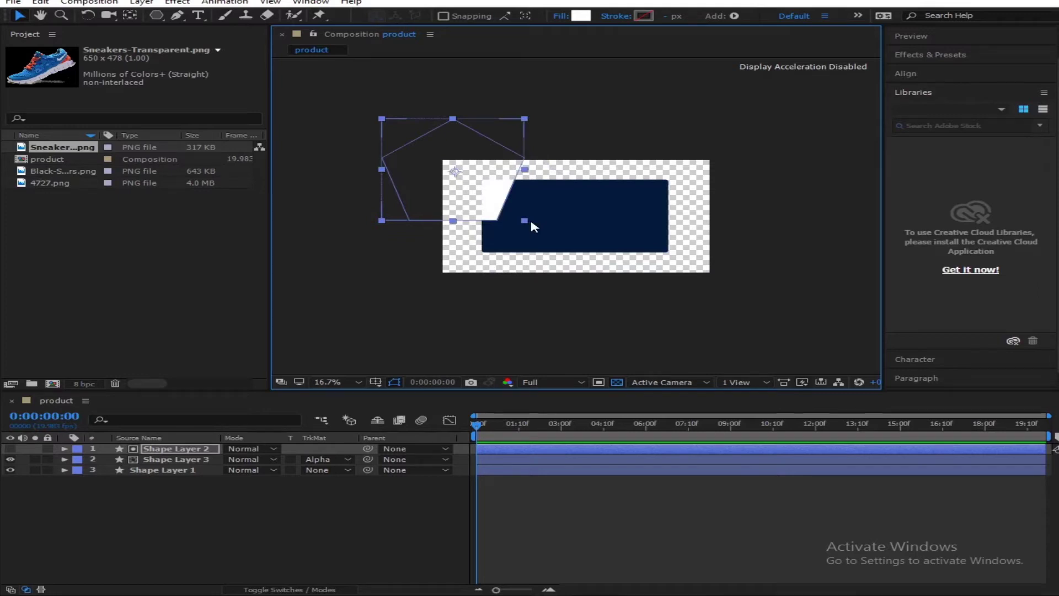
{"action": "key", "text": "period"}
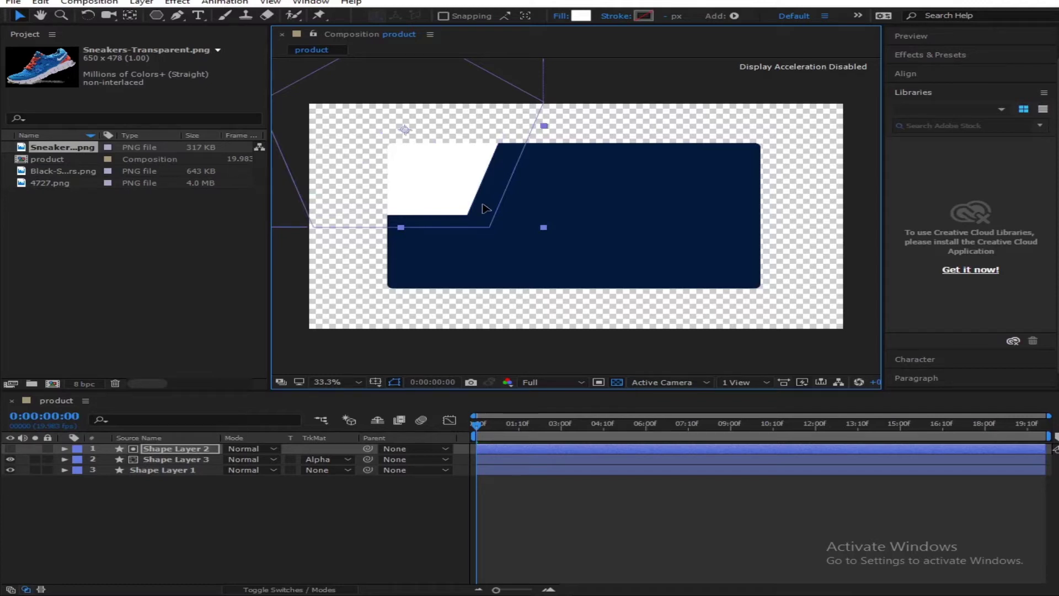
{"action": "left_click_drag", "start_coordinate": [486, 209], "coordinate": [382, 121]}
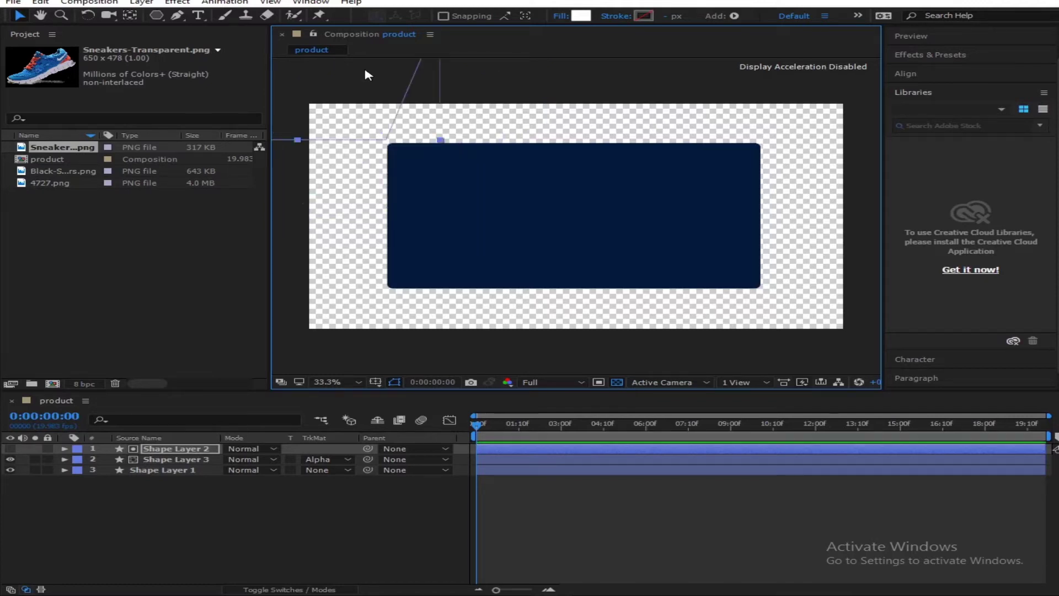
{"action": "key", "text": "p"}
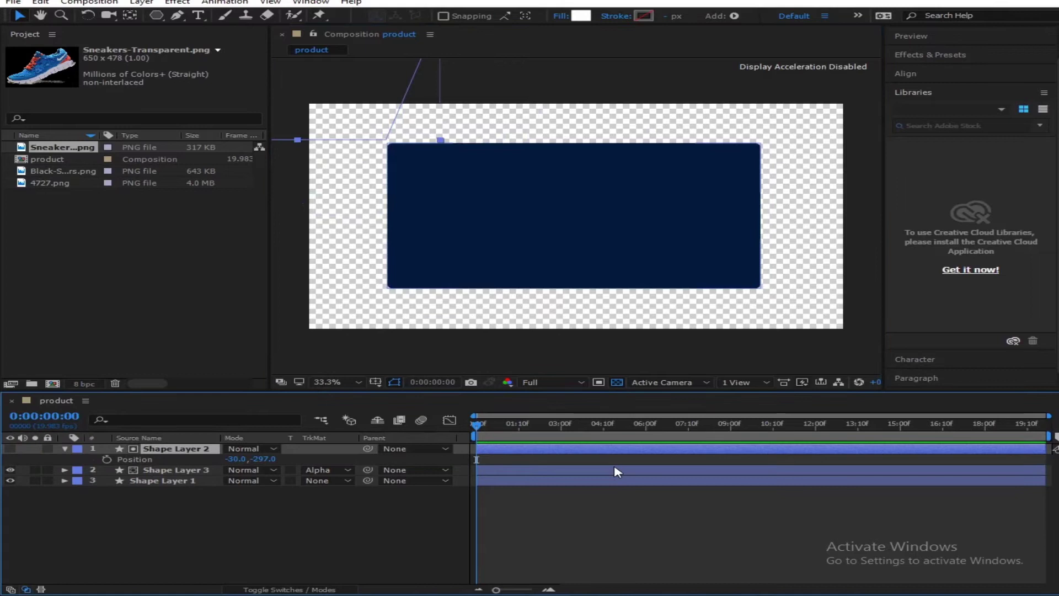
Step: Keyframe the pentagon's position at 0:00, then at 2:00 move it over the card to 591, 378
{"action": "left_click_drag", "start_coordinate": [1051, 418], "coordinate": [577, 427]}
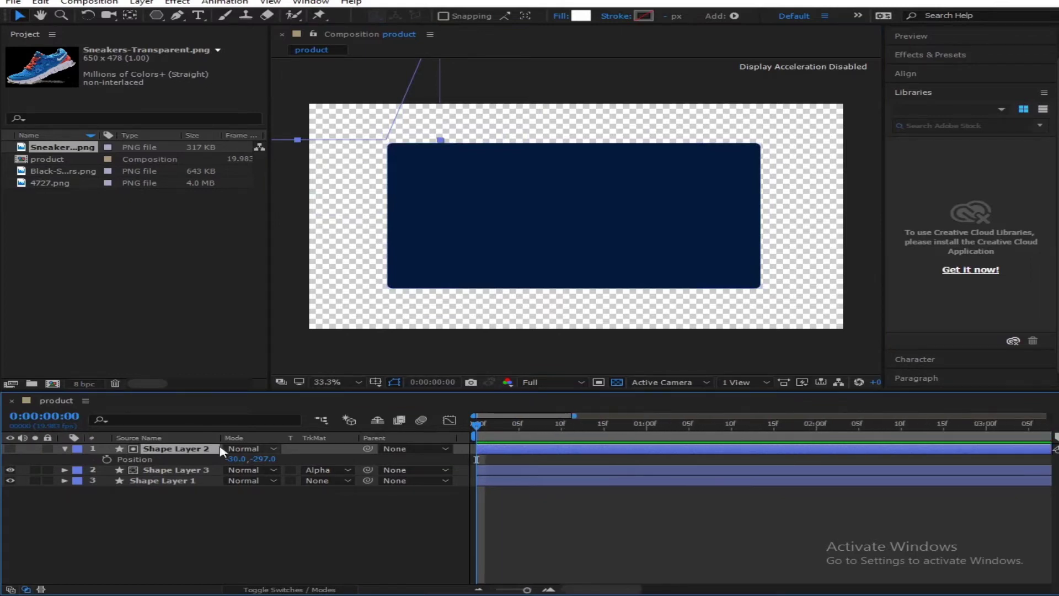
{"action": "left_click", "coordinate": [107, 459]}
{"action": "left_click_drag", "start_coordinate": [724, 434], "coordinate": [821, 432]}
{"action": "left_click_drag", "start_coordinate": [360, 105], "coordinate": [532, 242]}
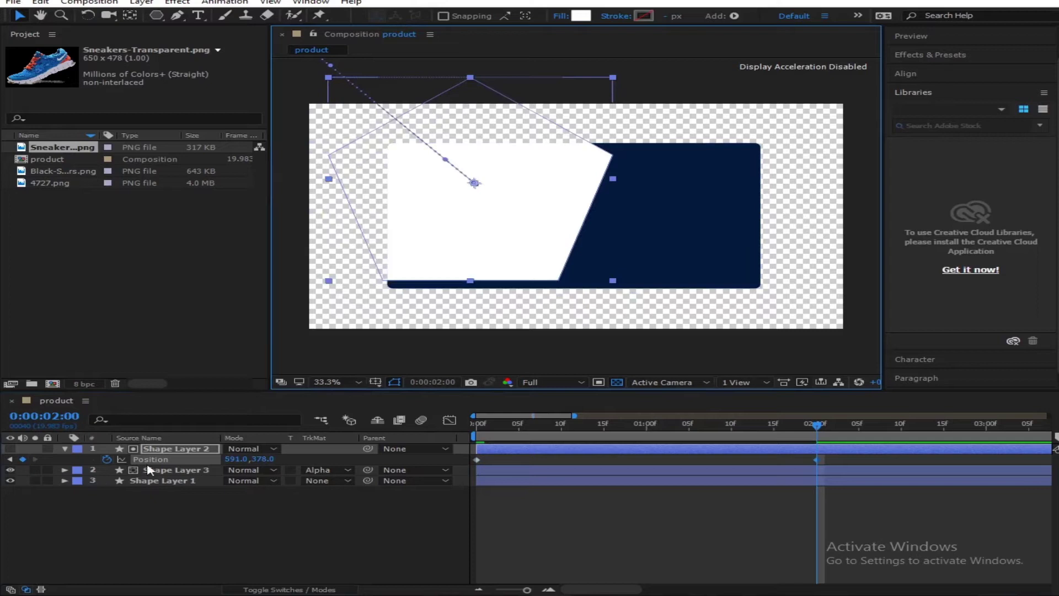
Step: Set the pentagon layer's scale to 110%
{"action": "left_click", "coordinate": [164, 450]}
{"action": "key", "text": "s"}
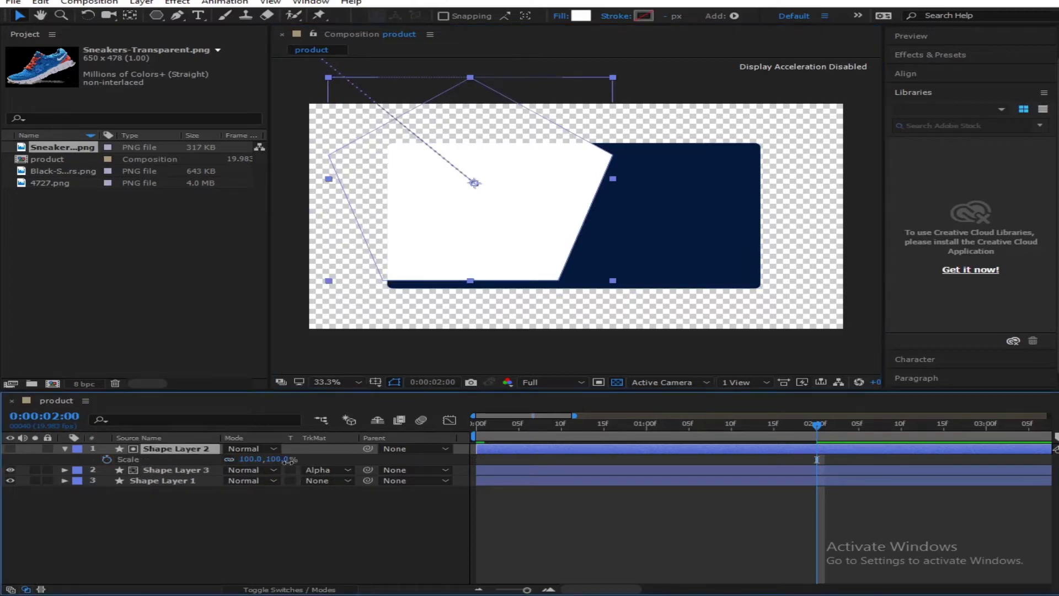
{"action": "left_click_drag", "start_coordinate": [288, 461], "coordinate": [296, 461]}
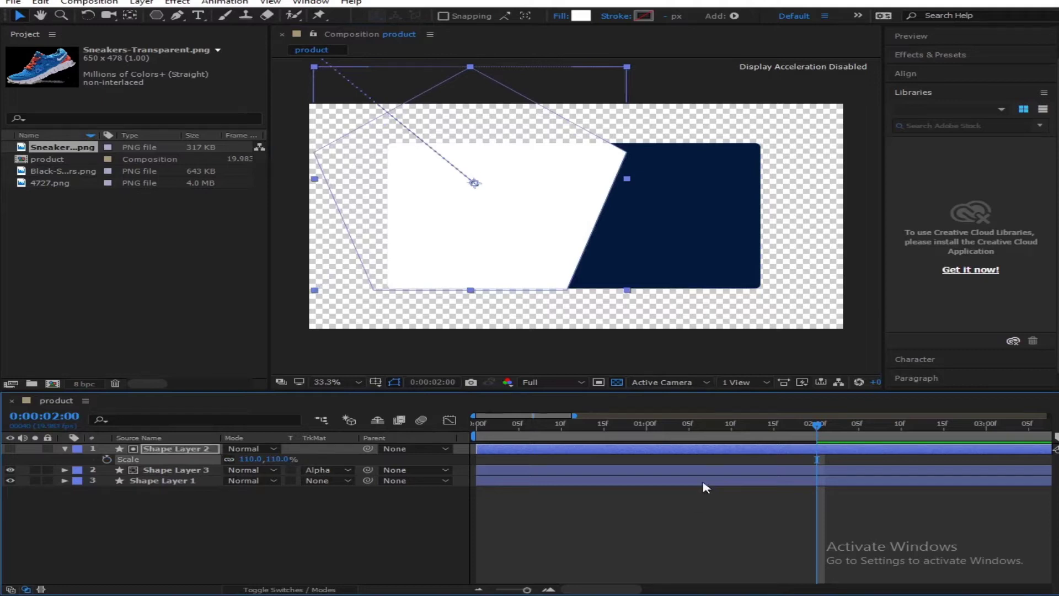
Step: Keyframe the pentagon's rotation at 0° at 0:00 and 23° at 2:00
{"action": "key", "text": "p"}
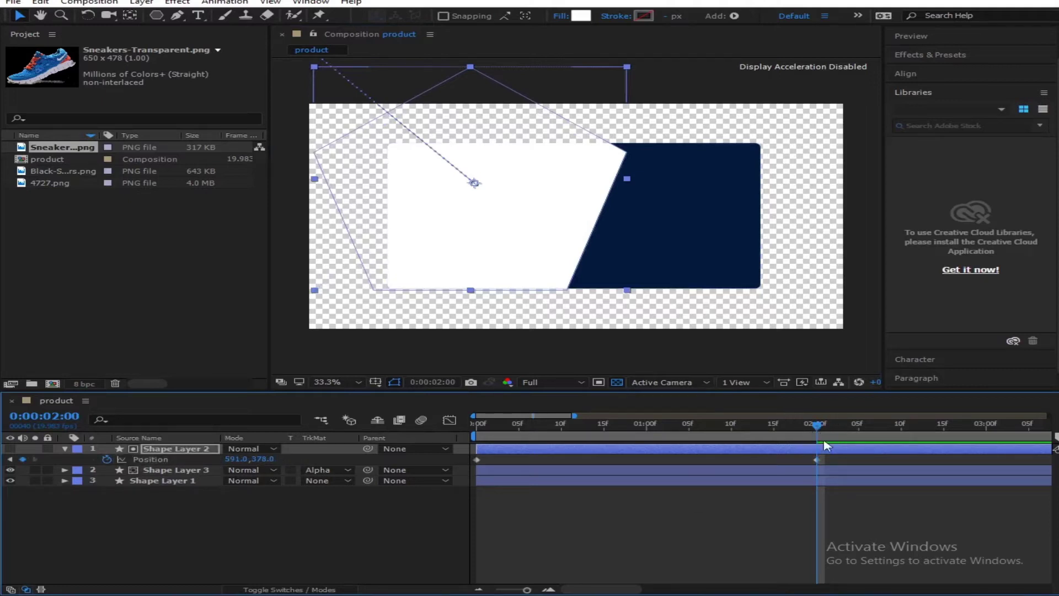
{"action": "left_click_drag", "start_coordinate": [818, 423], "coordinate": [478, 424]}
{"action": "left_click_drag", "start_coordinate": [579, 438], "coordinate": [416, 439]}
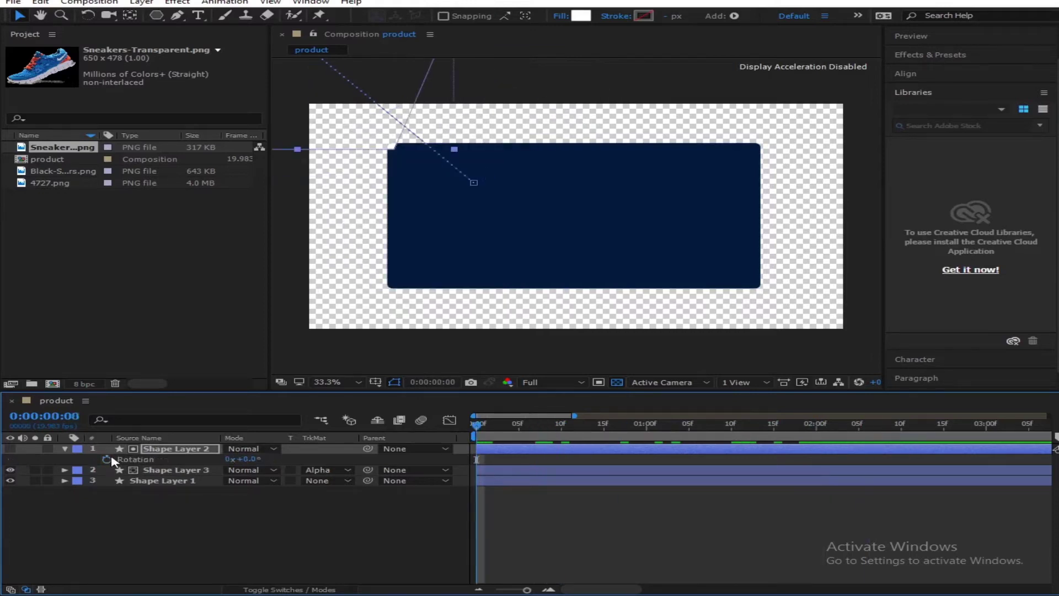
{"action": "key", "text": "r"}
{"action": "key", "text": "shift+p"}
{"action": "left_click_drag", "start_coordinate": [775, 438], "coordinate": [820, 438]}
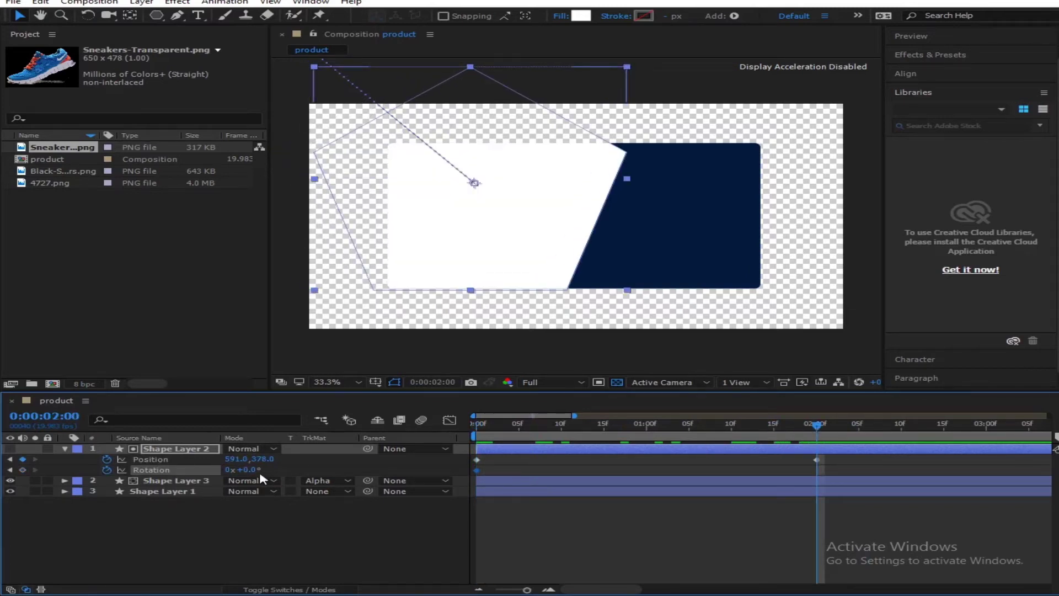
{"action": "left_click_drag", "start_coordinate": [247, 473], "coordinate": [263, 470]}
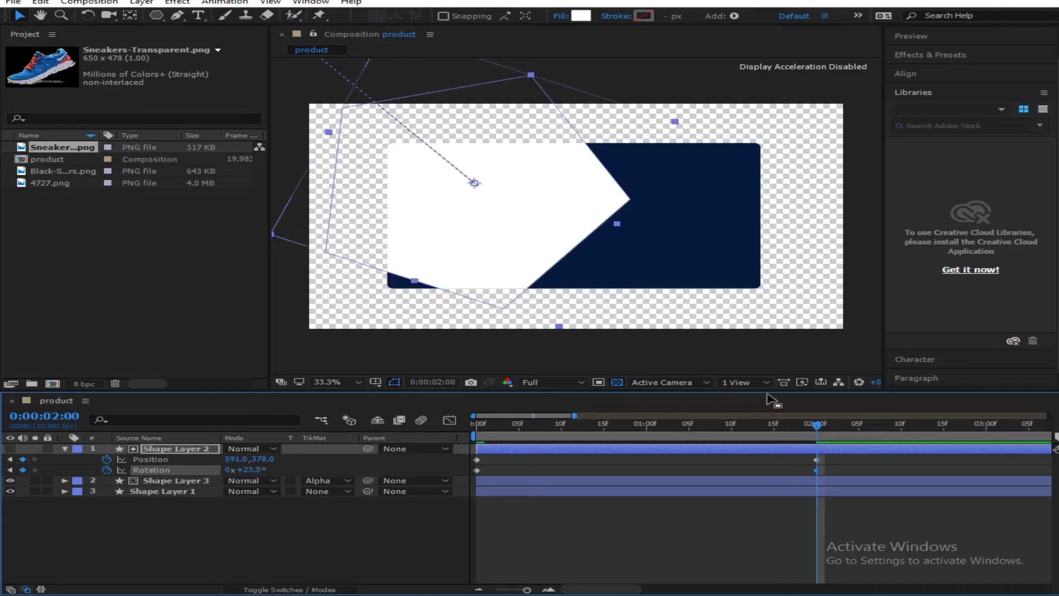
Step: Enlarge the pentagon layer's scale to 143% and preview the animation from the start
{"action": "left_click_drag", "start_coordinate": [810, 435], "coordinate": [764, 436]}
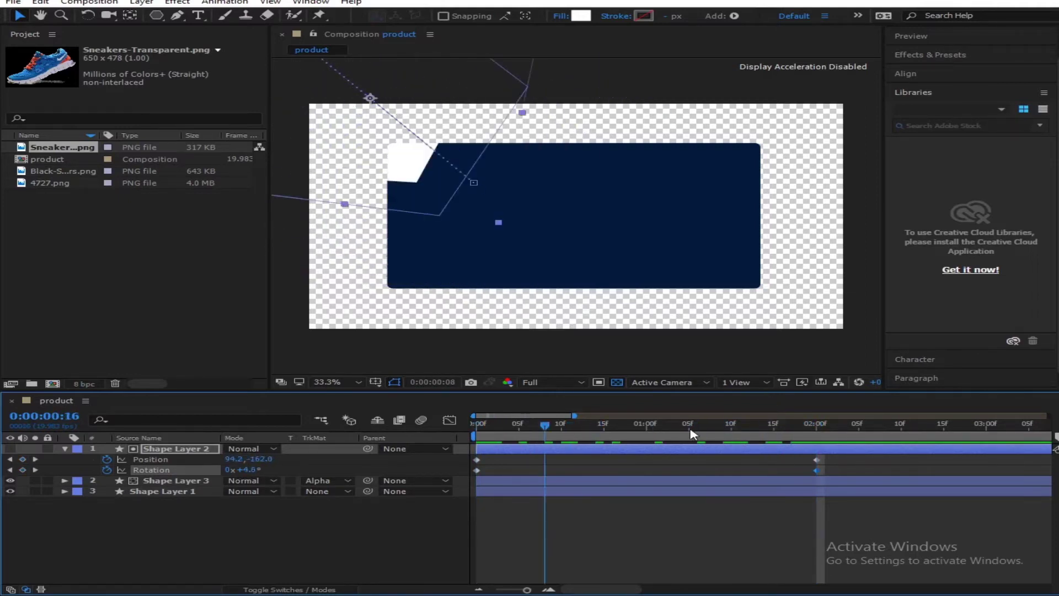
{"action": "left_click", "coordinate": [748, 434]}
{"action": "key", "text": "s"}
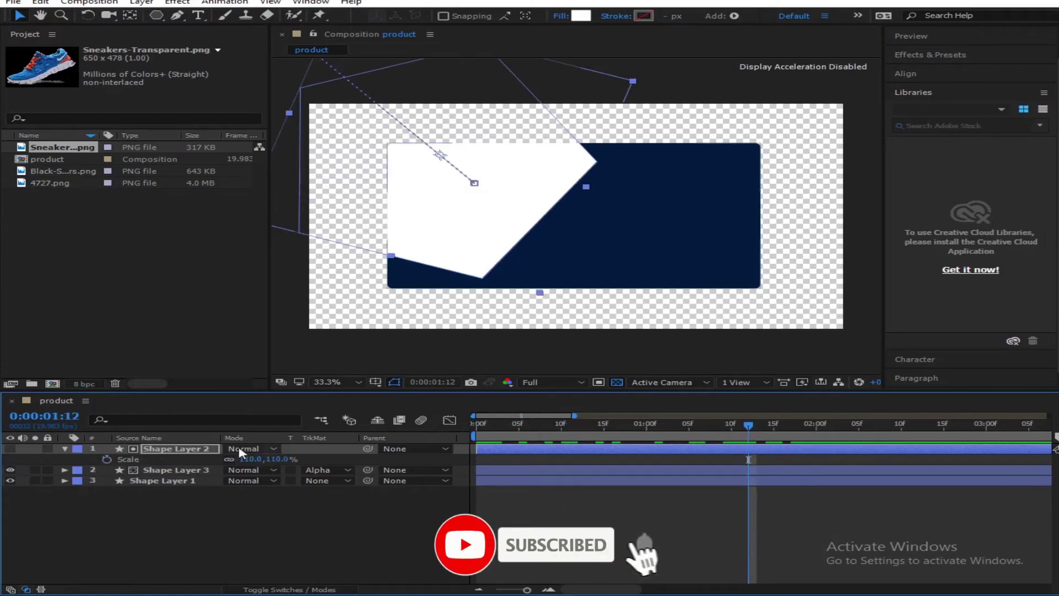
{"action": "left_click_drag", "start_coordinate": [251, 459], "coordinate": [301, 459]}
{"action": "left_click_drag", "start_coordinate": [748, 426], "coordinate": [362, 469]}
{"action": "left_click", "coordinate": [357, 514]}
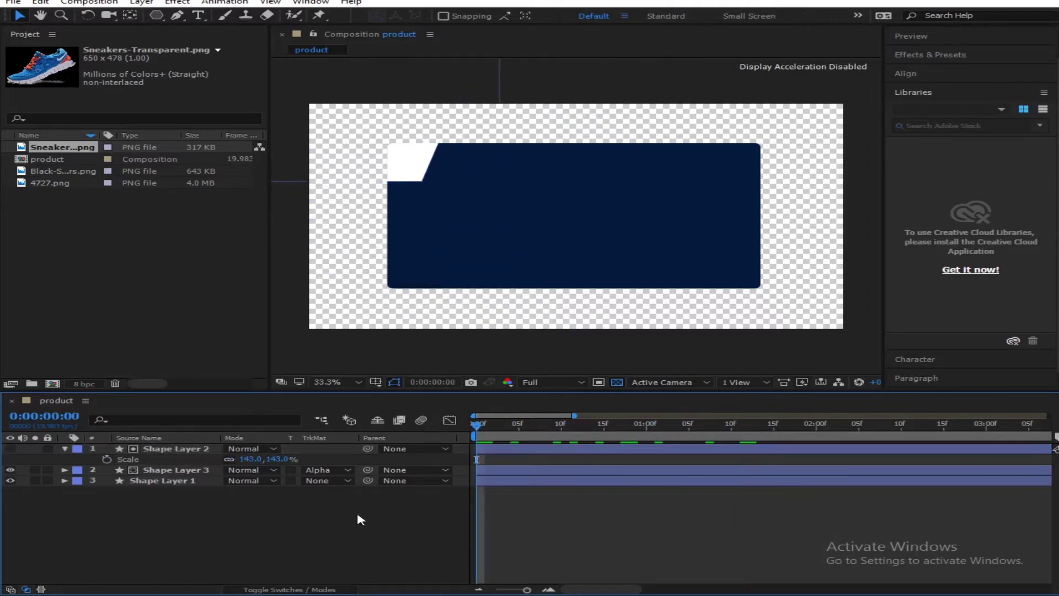
{"action": "key", "text": "space"}
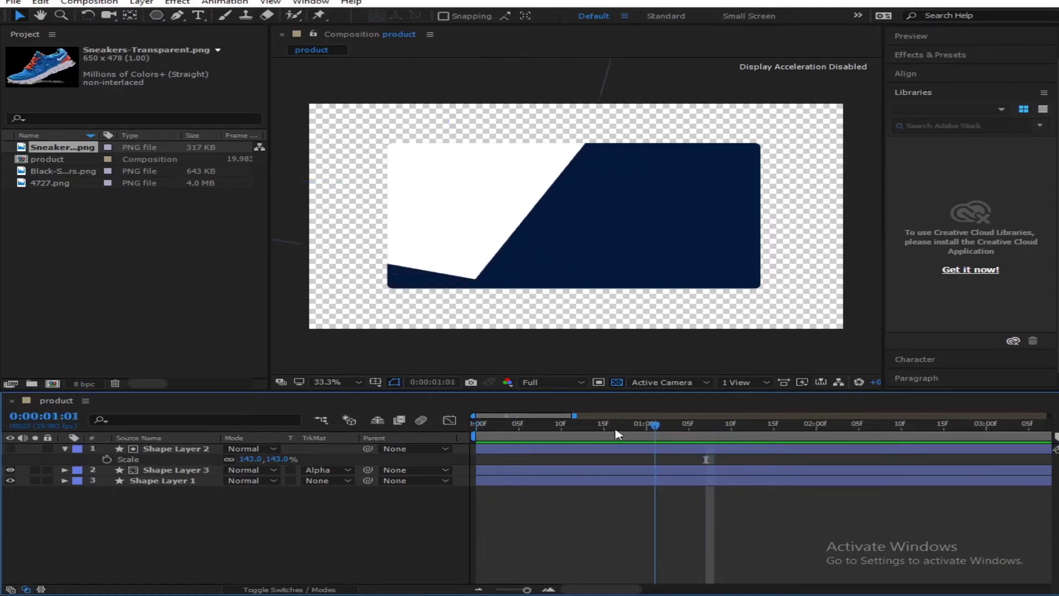
Step: Apply Easy Ease to all of the pentagon's position and rotation keyframes
{"action": "left_click", "coordinate": [844, 425]}
{"action": "left_click", "coordinate": [772, 448]}
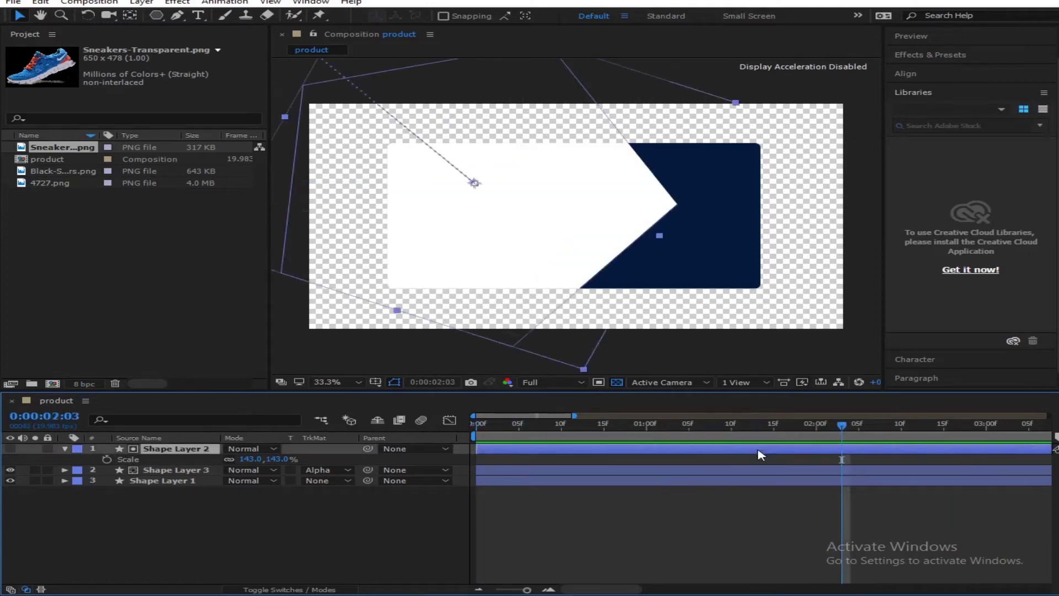
{"action": "key", "text": "u"}
{"action": "left_click_drag", "start_coordinate": [828, 473], "coordinate": [465, 463]}
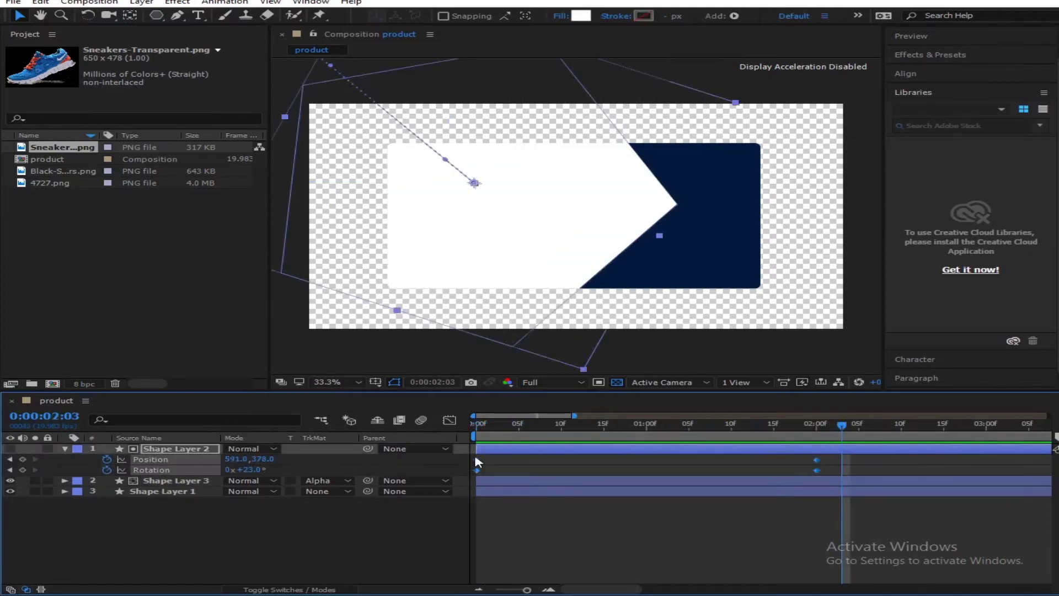
{"action": "right_click", "coordinate": [478, 466]}
{"action": "mouse_move", "coordinate": [557, 453]}
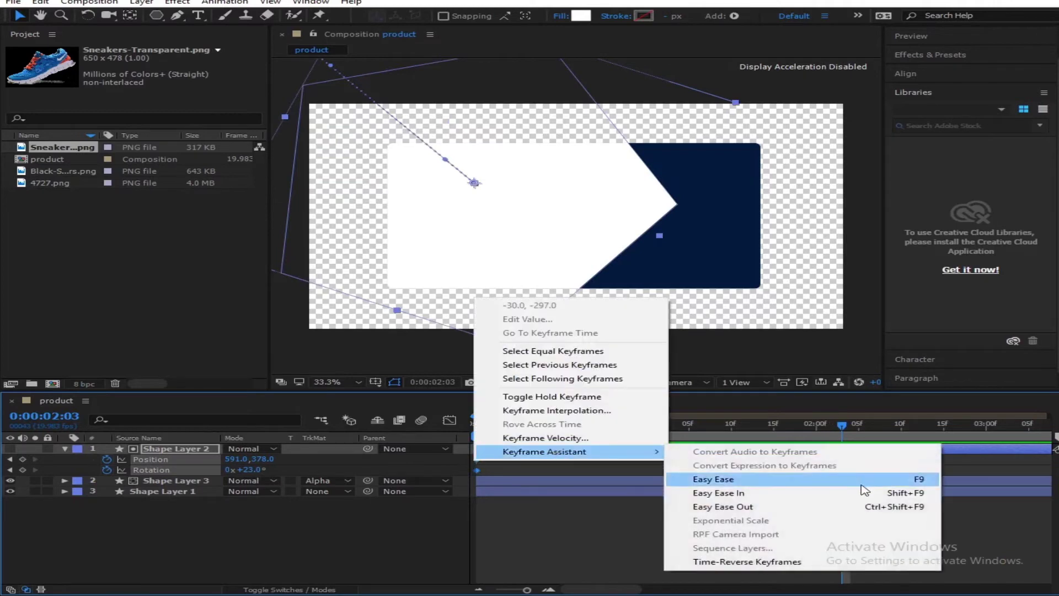
{"action": "left_click", "coordinate": [741, 483]}
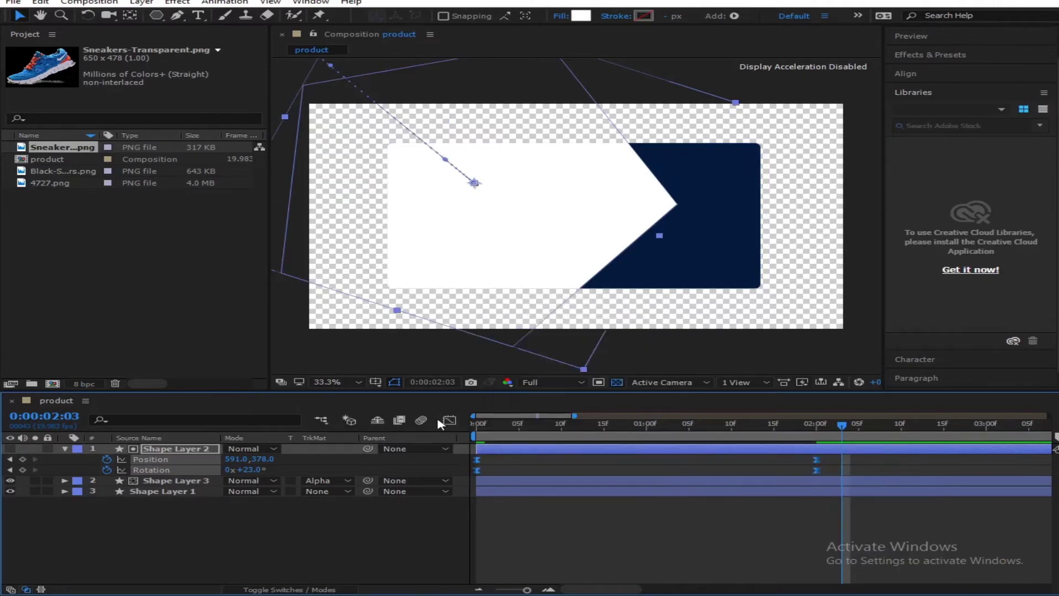
Step: Lengthen the easing handles at the start and end keyframes in the pentagon's speed graph, and preview the motion
{"action": "left_click", "coordinate": [448, 421]}
{"action": "left_click_drag", "start_coordinate": [853, 519], "coordinate": [464, 516]}
{"action": "left_click_drag", "start_coordinate": [760, 552], "coordinate": [688, 554]}
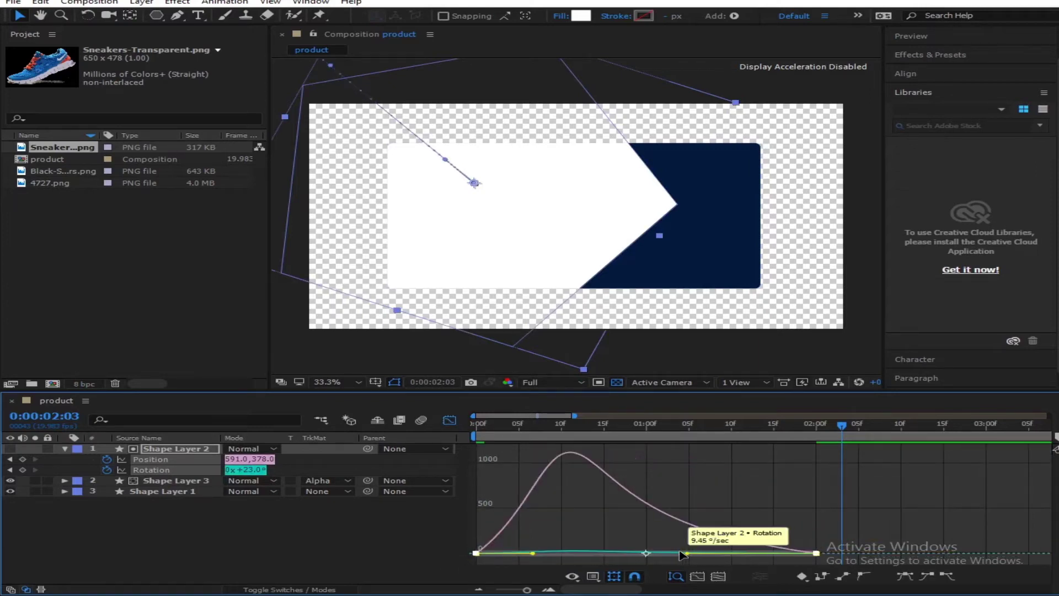
{"action": "left_click_drag", "start_coordinate": [540, 554], "coordinate": [584, 553]}
{"action": "left_click", "coordinate": [449, 420]}
{"action": "left_click_drag", "start_coordinate": [669, 434], "coordinate": [317, 525]}
{"action": "left_click", "coordinate": [317, 525]}
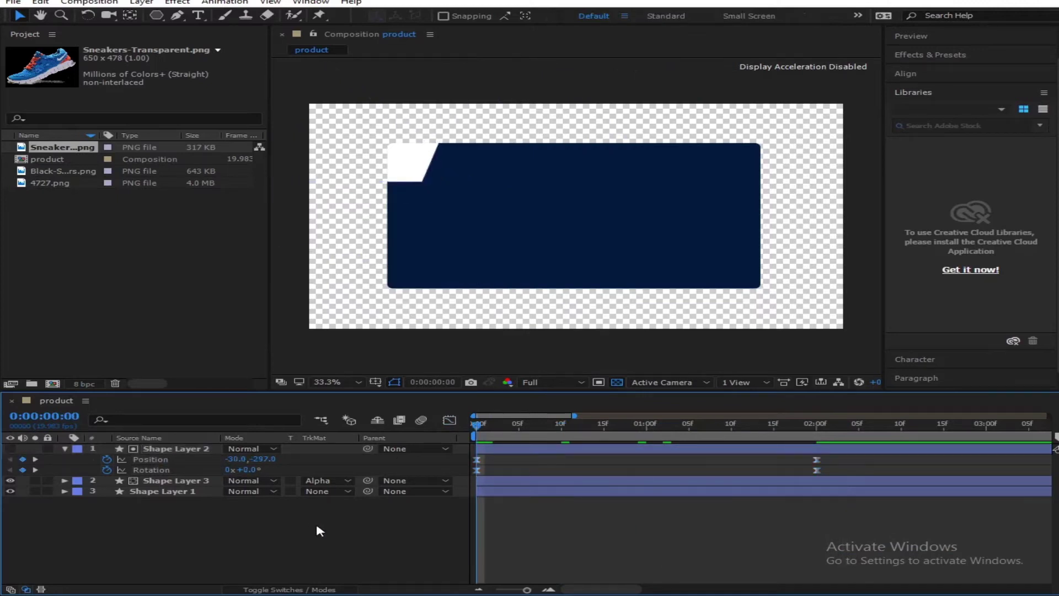
{"action": "key", "text": "space"}
Step: Move the pentagon's first position keyframe at 0:00 farther off the card, to -180, -519, and fit the composition in view
{"action": "left_click_drag", "start_coordinate": [780, 426], "coordinate": [414, 455]}
{"action": "left_click", "coordinate": [477, 459]}
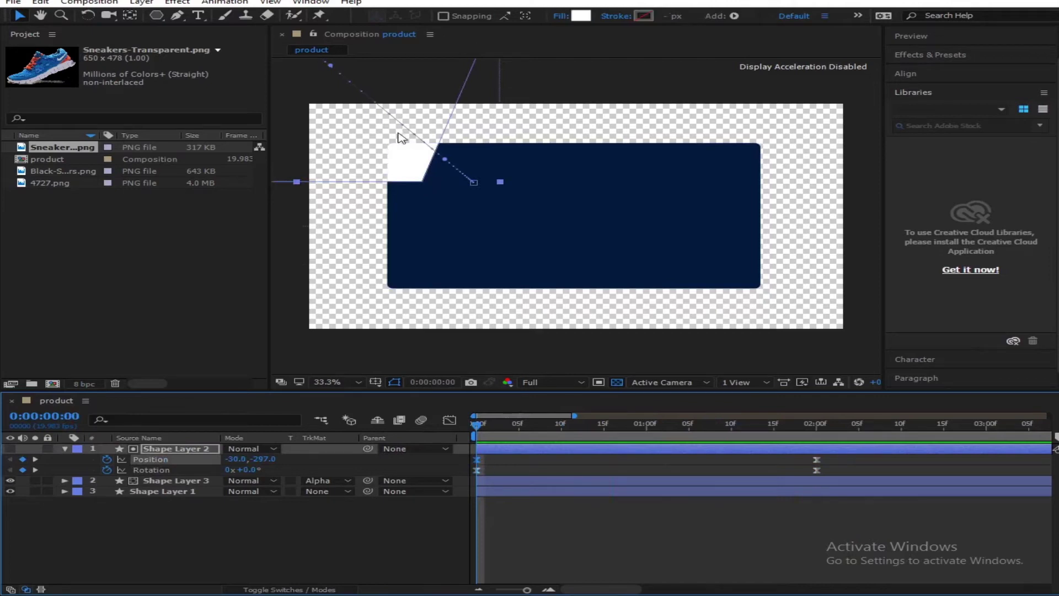
{"action": "scroll", "coordinate": [402, 139], "scroll_direction": "down", "scroll_amount": 2}
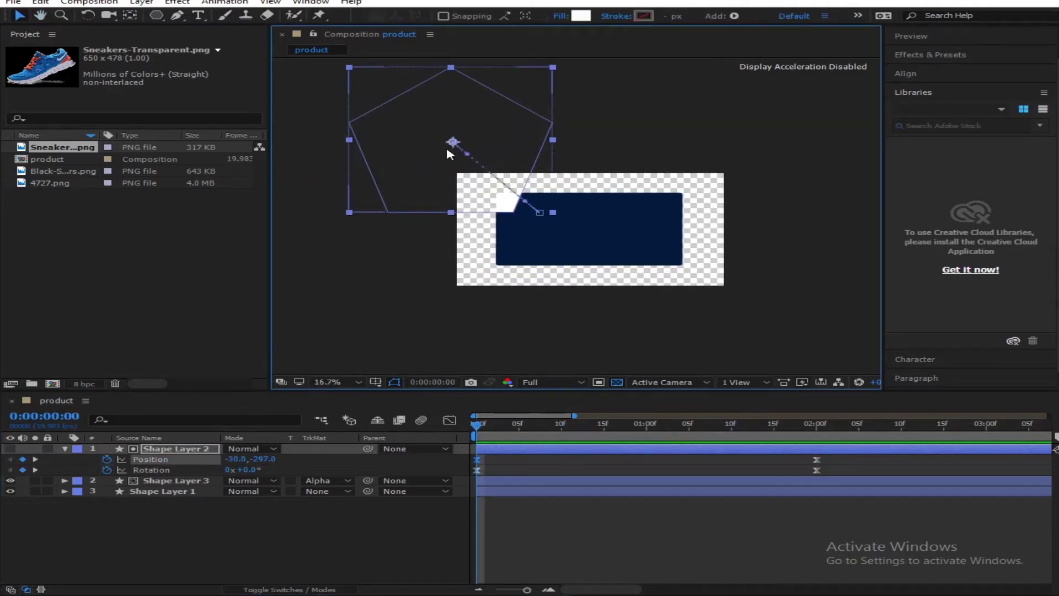
{"action": "left_click_drag", "start_coordinate": [451, 142], "coordinate": [432, 118]}
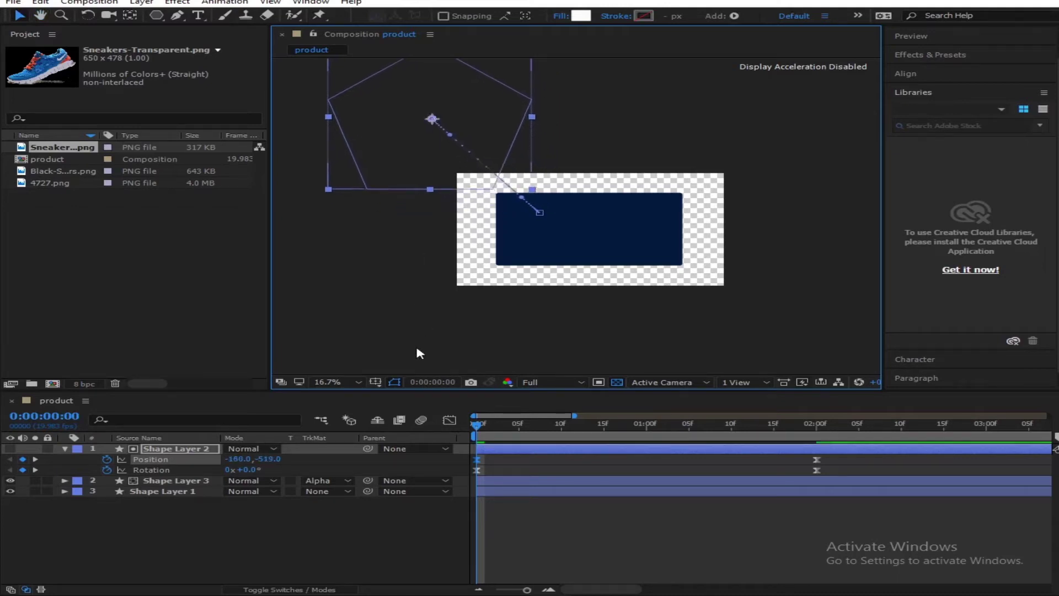
{"action": "left_click", "coordinate": [359, 381]}
{"action": "left_click", "coordinate": [411, 169]}
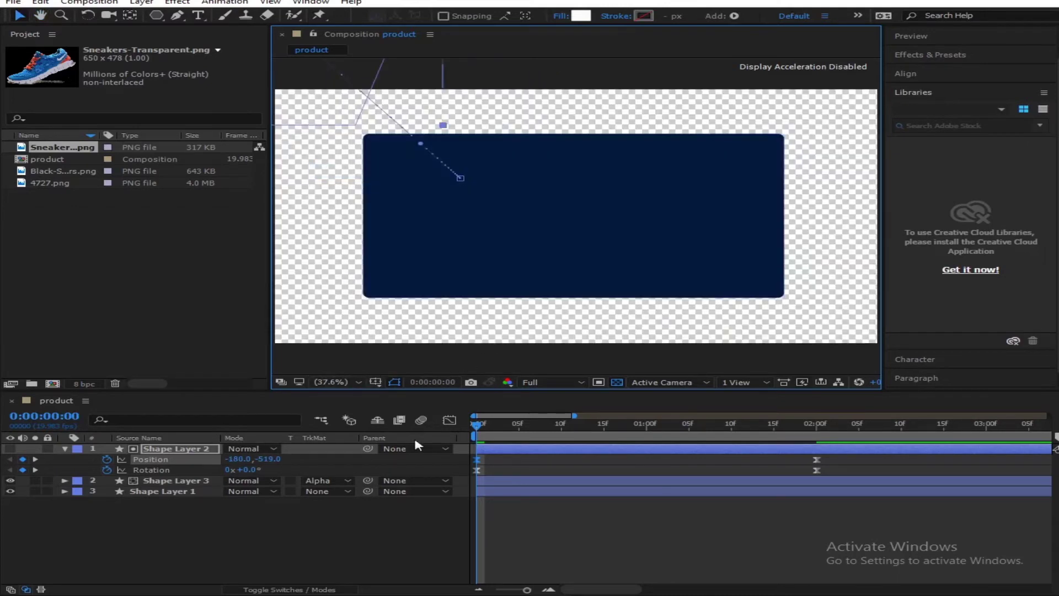
Step: Preview the pentagon's sweep across the card from the start and check the frames around its end keyframe
{"action": "left_click", "coordinate": [451, 498]}
{"action": "key", "text": "space"}
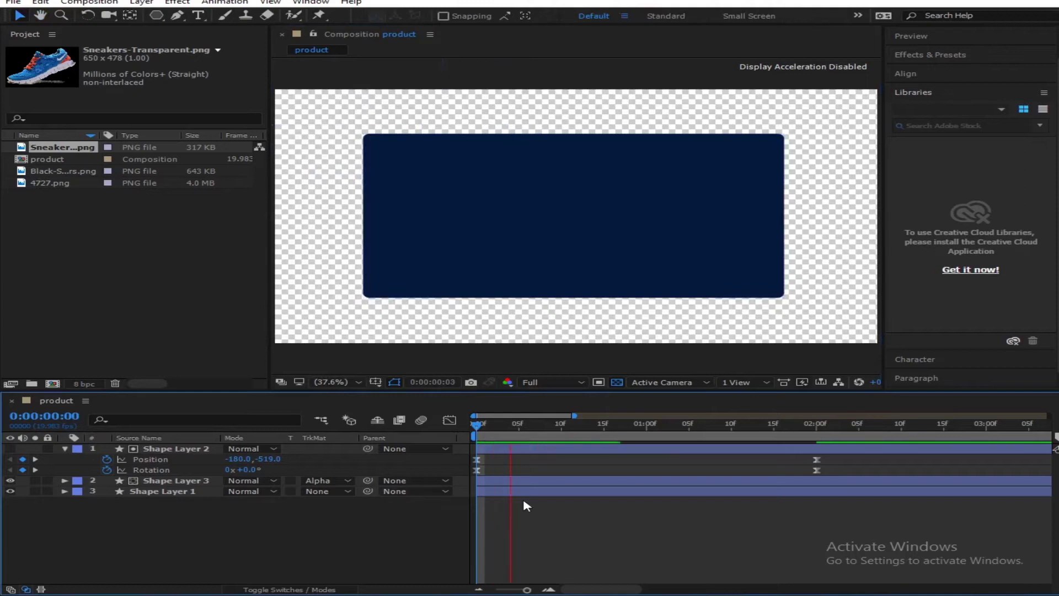
{"action": "left_click", "coordinate": [768, 425]}
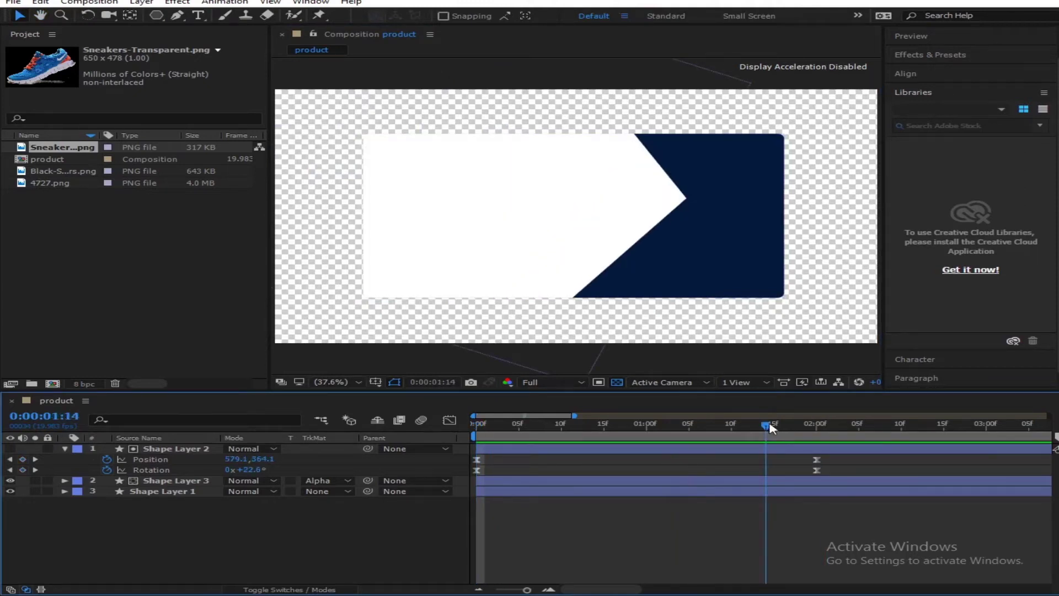
{"action": "key", "text": "space"}
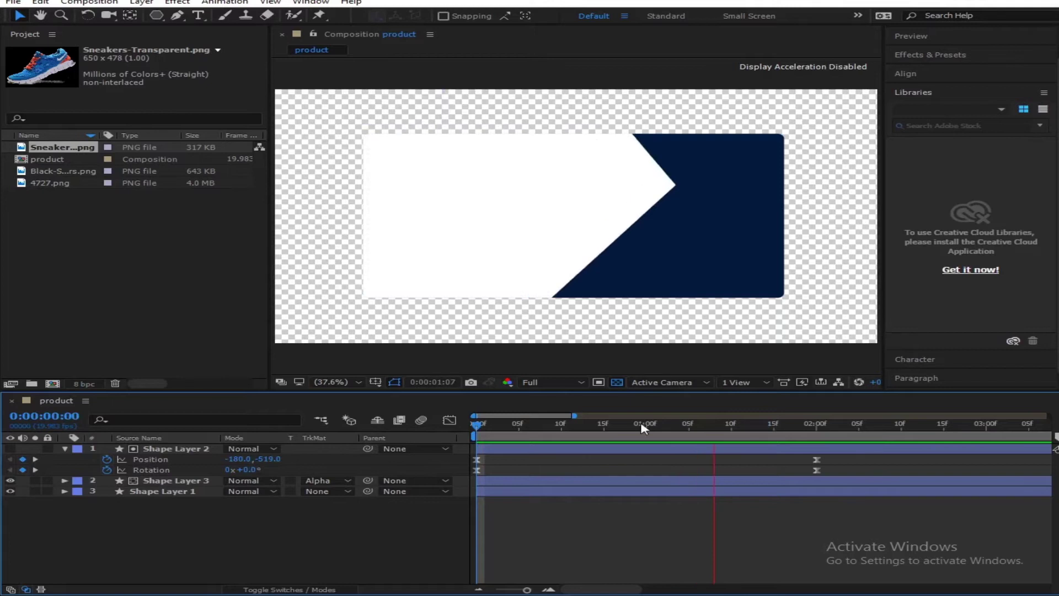
{"action": "left_click_drag", "start_coordinate": [724, 429], "coordinate": [852, 433]}
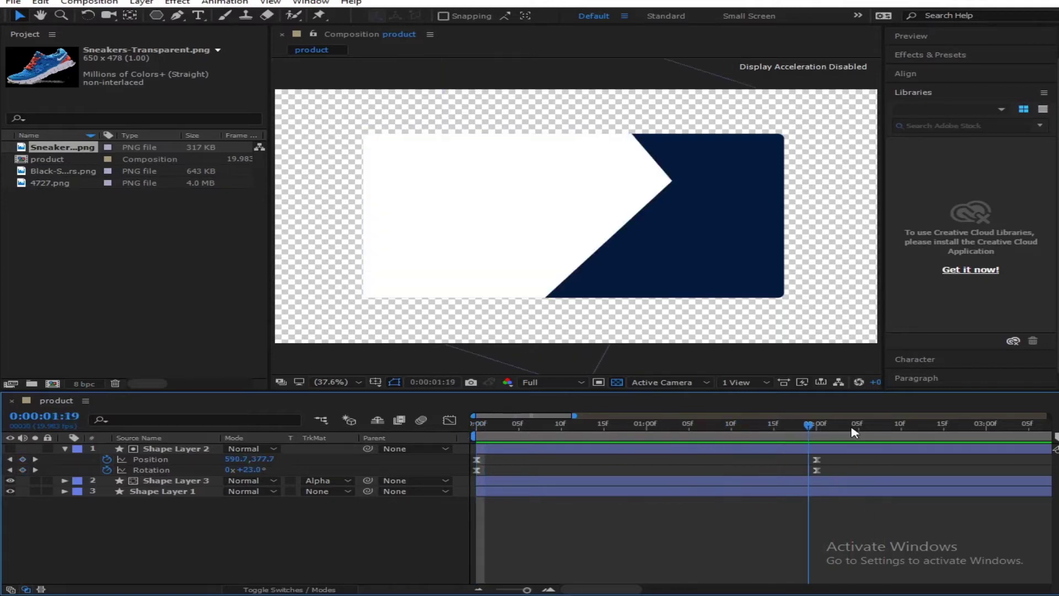
{"action": "left_click", "coordinate": [868, 428]}
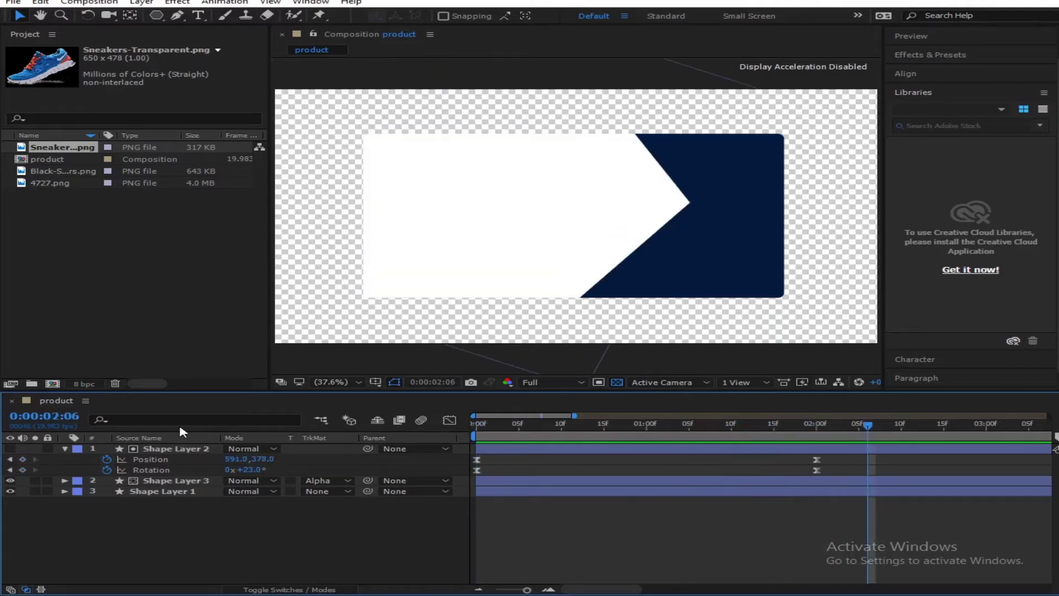
Step: Collapse the pentagon layer's properties, replay the animation, and park the current time at 0:00:02:03
{"action": "left_click", "coordinate": [65, 449]}
{"action": "left_click", "coordinate": [624, 382]}
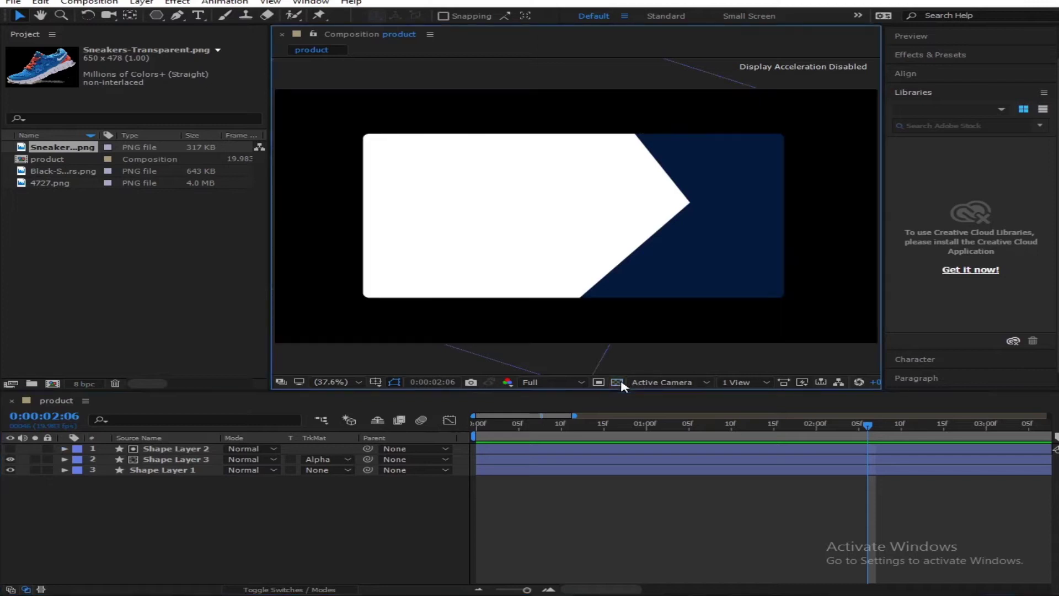
{"action": "left_click", "coordinate": [622, 382]}
{"action": "key", "text": "space"}
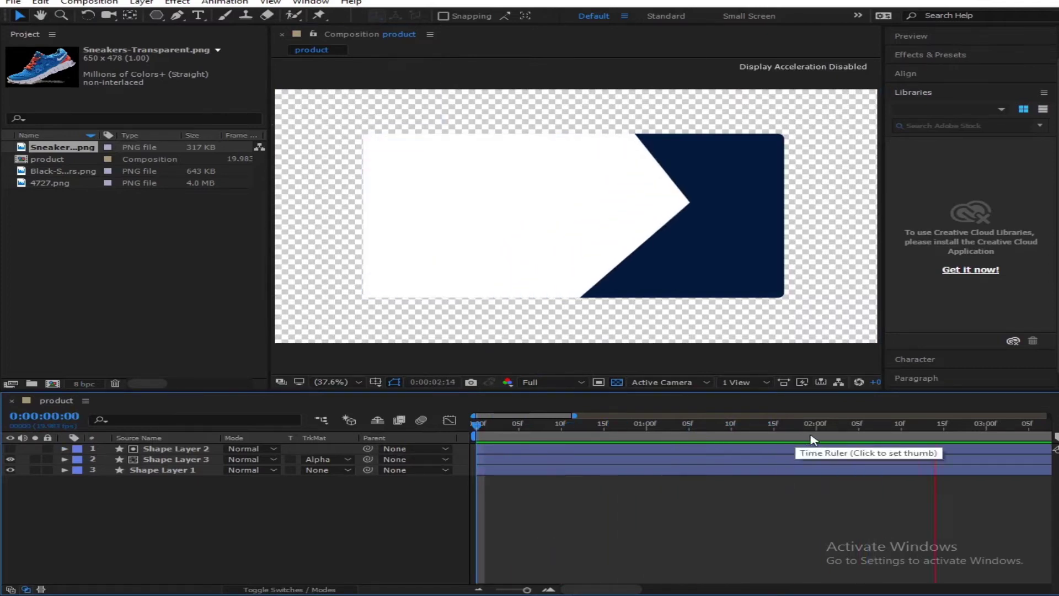
{"action": "left_click_drag", "start_coordinate": [800, 434], "coordinate": [842, 444]}
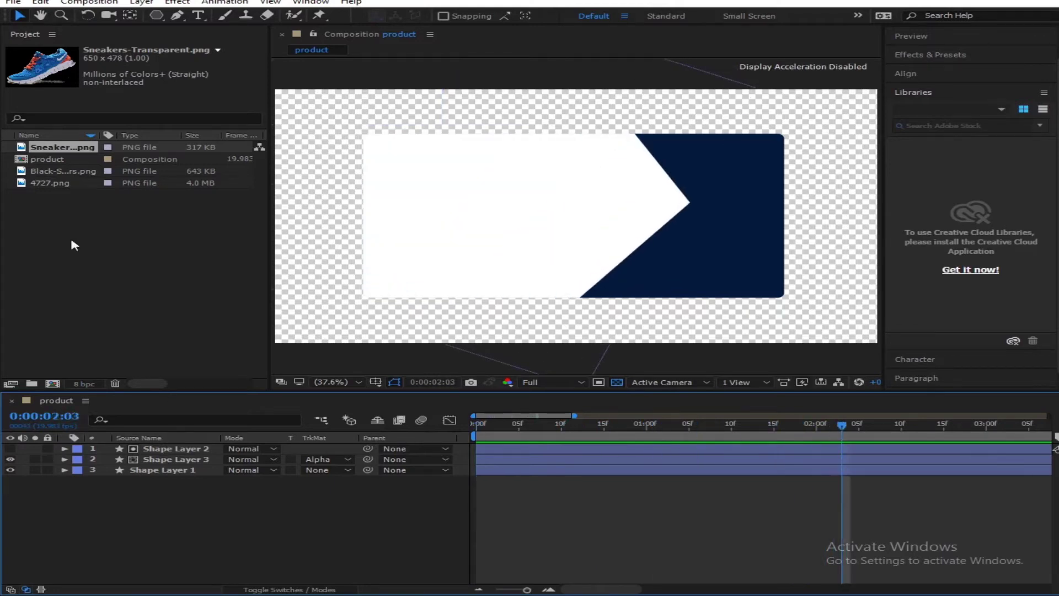
Step: Add Sneakers-Transparent.png above all the shape layers and position it over the white area of the card
{"action": "left_click", "coordinate": [44, 181]}
{"action": "left_click", "coordinate": [58, 148]}
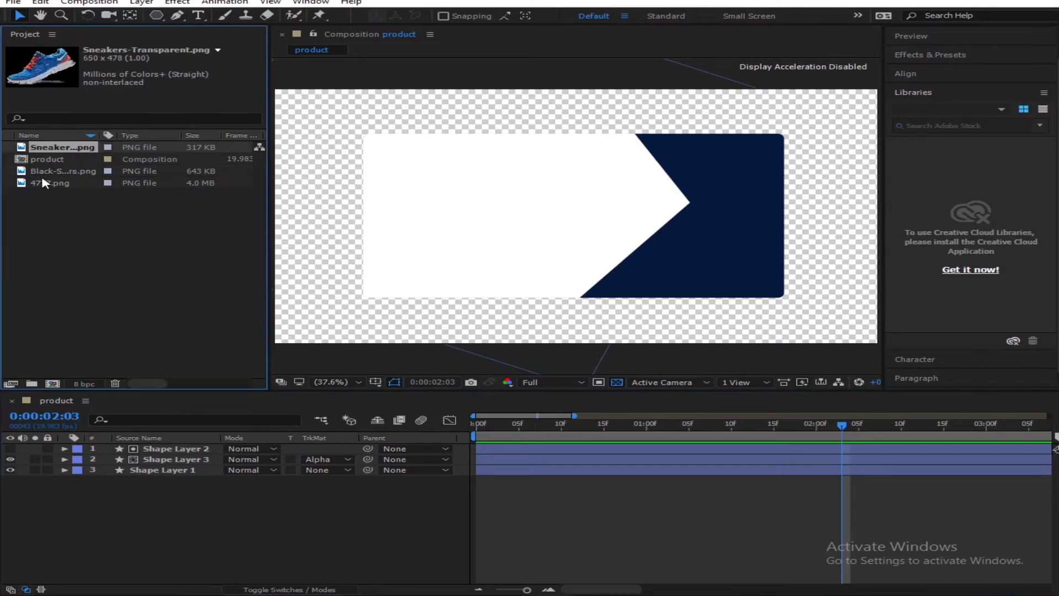
{"action": "left_click", "coordinate": [44, 182]}
{"action": "left_click", "coordinate": [58, 172]}
{"action": "left_click", "coordinate": [72, 150]}
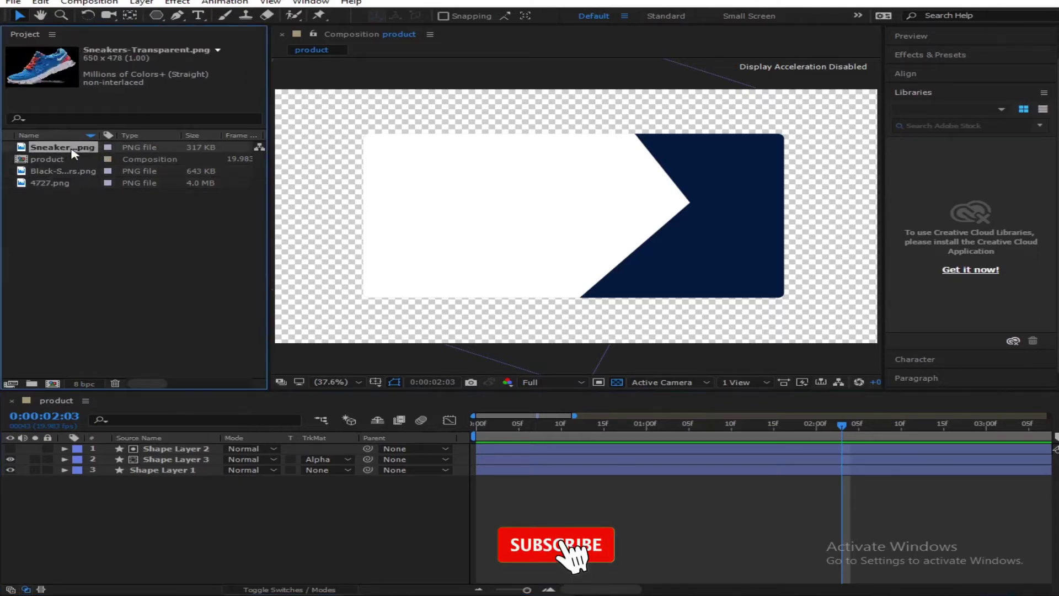
{"action": "left_click", "coordinate": [192, 449]}
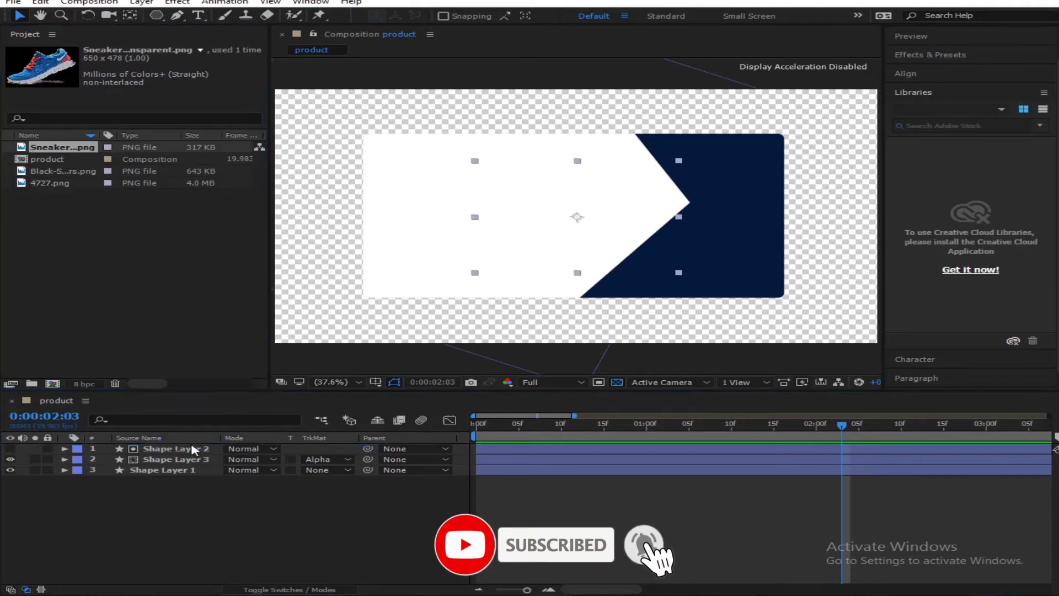
{"action": "key", "text": "ctrl+slash"}
{"action": "left_click_drag", "start_coordinate": [649, 264], "coordinate": [573, 261]}
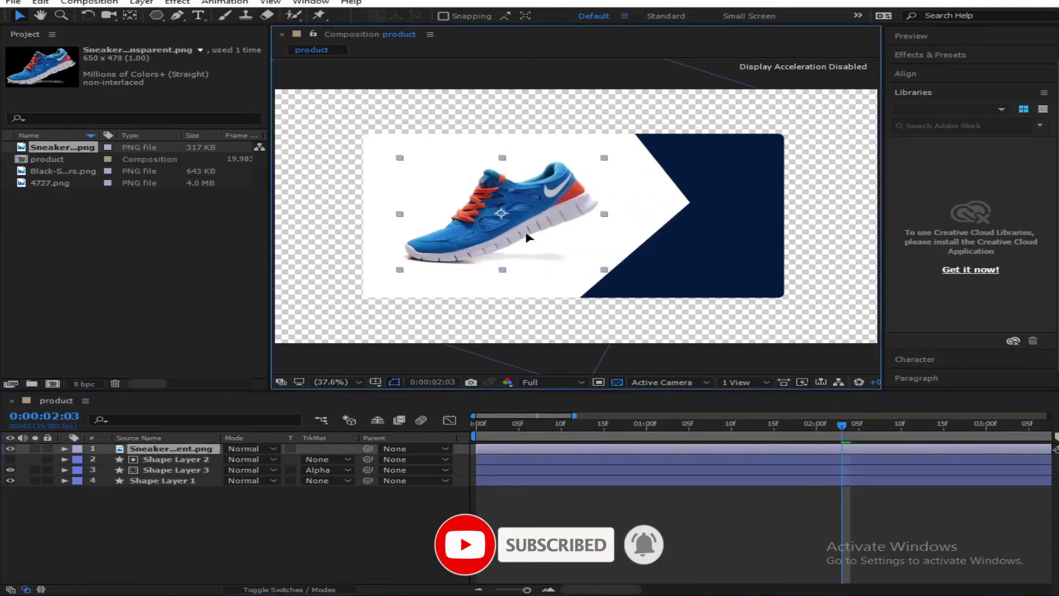
{"action": "left_click", "coordinate": [353, 538]}
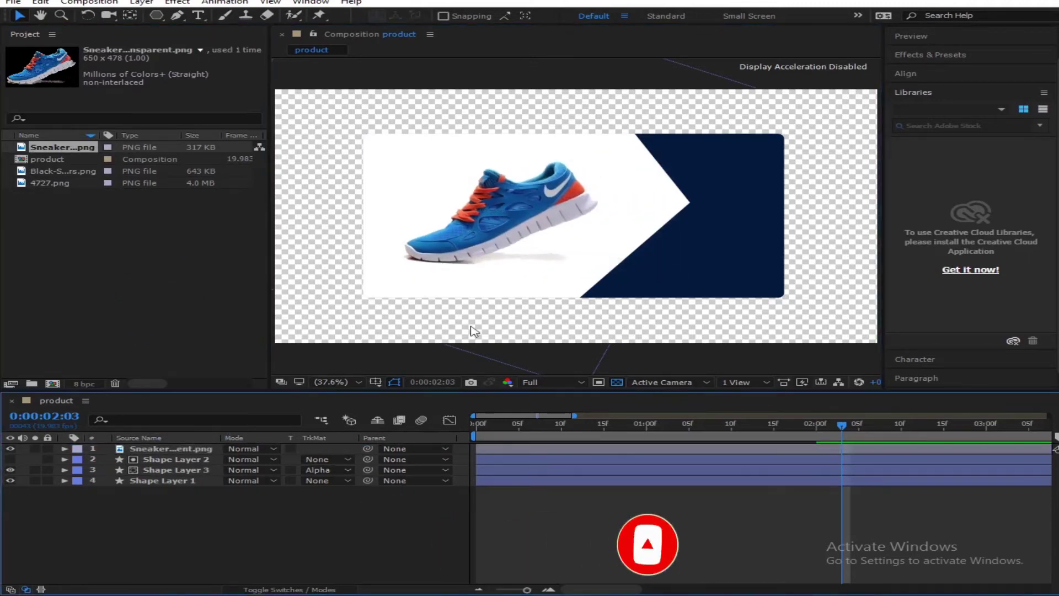
{"action": "left_click", "coordinate": [578, 229]}
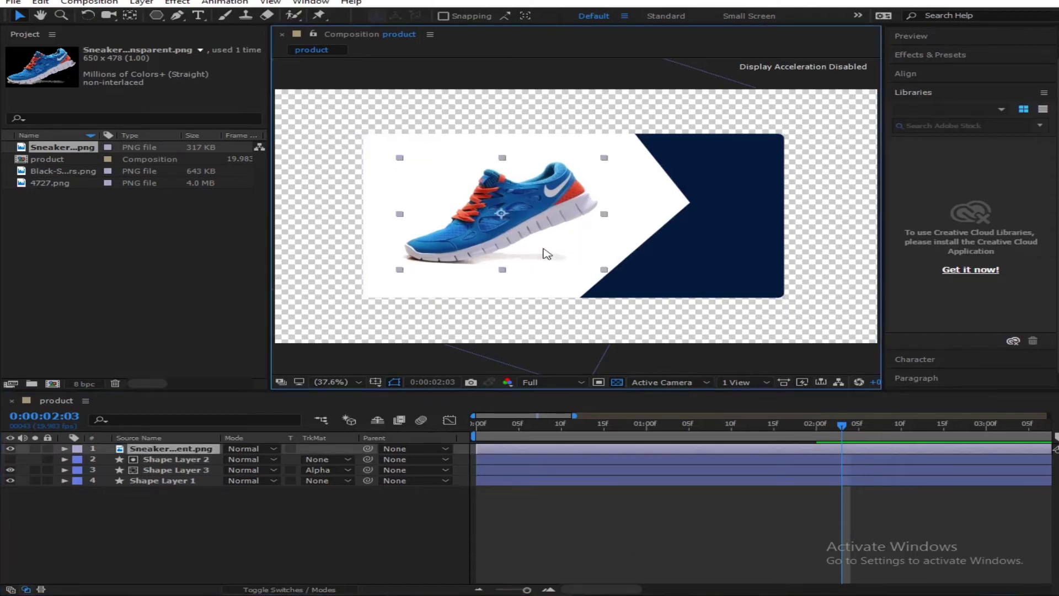
Step: Hide Shape Layer 3 and Shape Layer 1 and turn off the transparency grid to isolate the sneaker on black
{"action": "left_click", "coordinate": [10, 469]}
{"action": "left_click", "coordinate": [10, 480]}
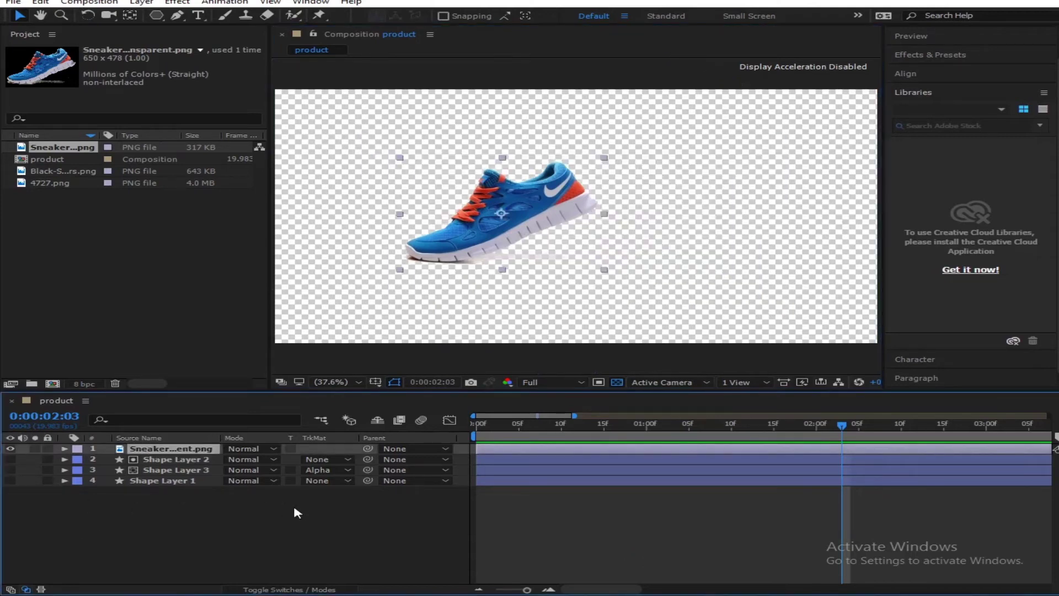
{"action": "left_click", "coordinate": [299, 533]}
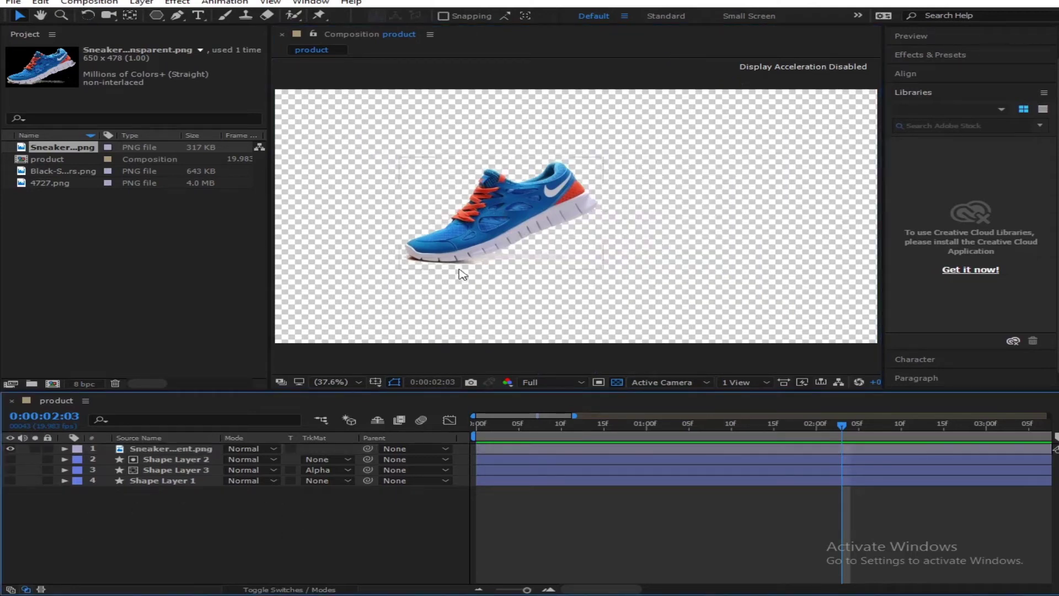
{"action": "left_click", "coordinate": [617, 381]}
Step: Start a Pen mask on the sneaker layer at the toe and trace the lower edge of the ground shadow
{"action": "left_click", "coordinate": [178, 15]}
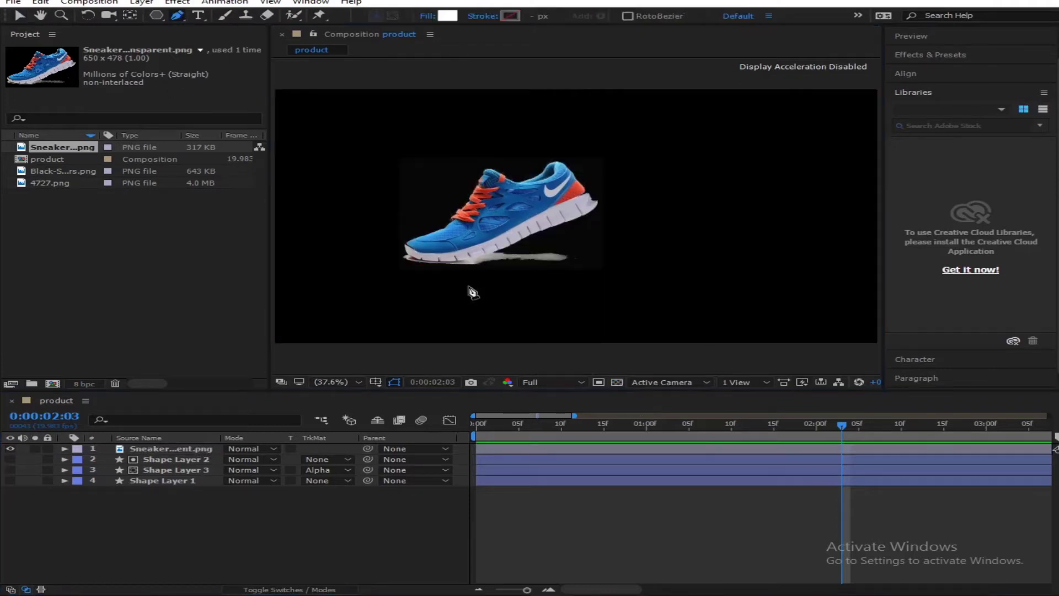
{"action": "key", "text": "slash"}
{"action": "left_click", "coordinate": [168, 449]}
{"action": "left_click_drag", "start_coordinate": [419, 317], "coordinate": [627, 232]}
{"action": "left_click_drag", "start_coordinate": [353, 273], "coordinate": [505, 268]}
{"action": "scroll", "coordinate": [475, 255], "scroll_direction": "up", "scroll_amount": 1}
{"action": "left_click_drag", "start_coordinate": [425, 248], "coordinate": [525, 211]}
{"action": "left_click", "coordinate": [518, 201]}
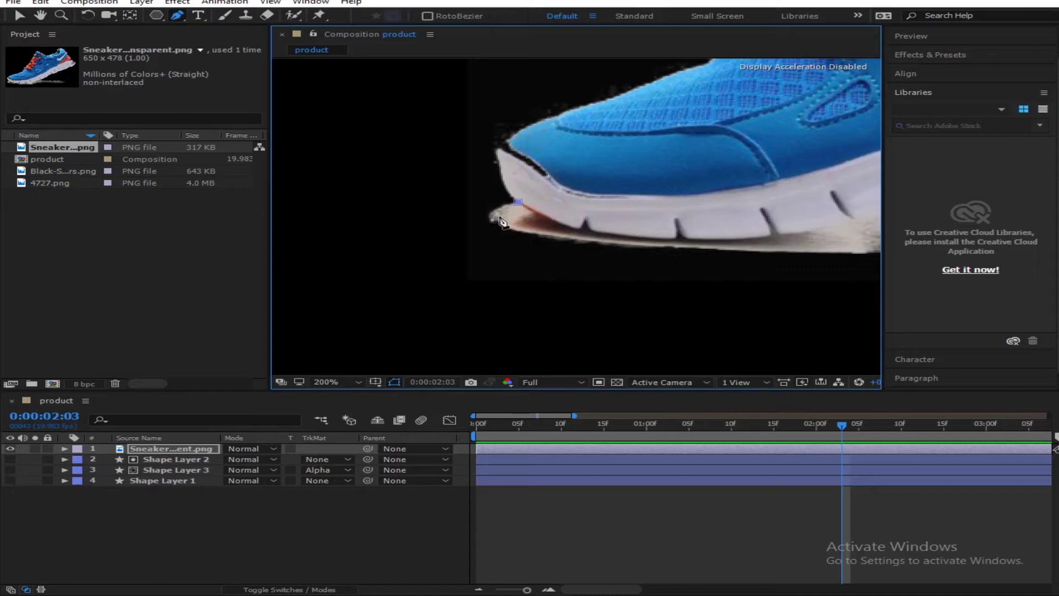
{"action": "left_click", "coordinate": [489, 213]}
{"action": "left_click", "coordinate": [607, 244]}
{"action": "left_click", "coordinate": [686, 255]}
{"action": "left_click_drag", "start_coordinate": [800, 342], "coordinate": [578, 276]}
Step: Continue the mask path along the shadow's lower edge and around its heel end, and undo the last three points
{"action": "scroll", "coordinate": [578, 276], "scroll_direction": "up", "scroll_amount": 1}
{"action": "scroll", "coordinate": [577, 276], "scroll_direction": "down", "scroll_amount": 2}
{"action": "left_click", "coordinate": [654, 184]}
{"action": "left_click", "coordinate": [707, 178]}
{"action": "left_click", "coordinate": [739, 174]}
{"action": "left_click_drag", "start_coordinate": [785, 173], "coordinate": [803, 177]}
{"action": "left_click", "coordinate": [842, 186]}
{"action": "left_click_drag", "start_coordinate": [837, 189], "coordinate": [723, 233]}
{"action": "left_click", "coordinate": [764, 208]}
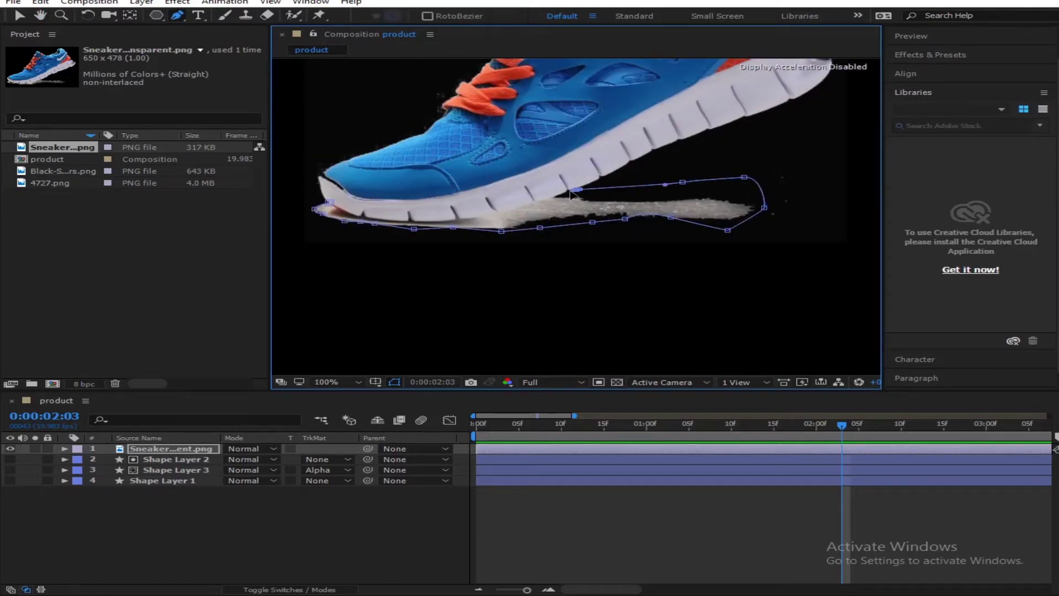
{"action": "key", "text": "ctrl+z"}
{"action": "key", "text": "ctrl+z"}
{"action": "key", "text": "ctrl+z"}
{"action": "key", "text": "ctrl+z"}
Step: Redraw the mask path in a wider curve around the shadow's heel end and back beneath the sole toward the toe
{"action": "left_click", "coordinate": [787, 231]}
{"action": "left_click_drag", "start_coordinate": [813, 220], "coordinate": [822, 212]}
{"action": "left_click_drag", "start_coordinate": [819, 164], "coordinate": [810, 159]}
{"action": "left_click_drag", "start_coordinate": [744, 166], "coordinate": [726, 174]}
{"action": "left_click_drag", "start_coordinate": [706, 187], "coordinate": [693, 188]}
{"action": "left_click_drag", "start_coordinate": [612, 195], "coordinate": [595, 196]}
{"action": "left_click_drag", "start_coordinate": [458, 220], "coordinate": [446, 223]}
Step: Curve the mask path along the front sole's underside and close it at its starting point by the toe
{"action": "scroll", "coordinate": [364, 220], "scroll_direction": "up", "scroll_amount": 1}
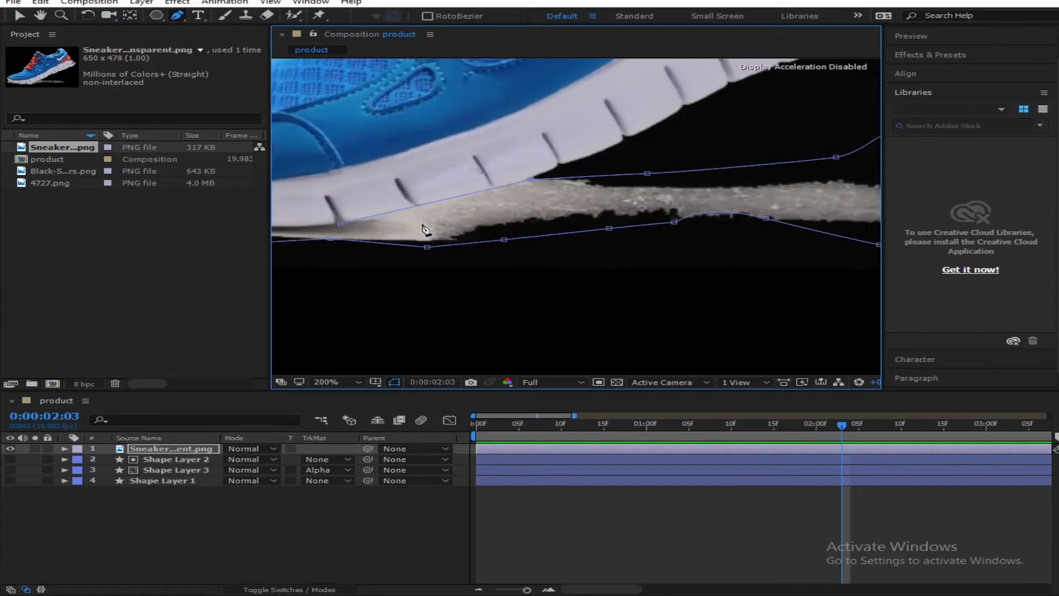
{"action": "scroll", "coordinate": [531, 213], "scroll_direction": "up", "scroll_amount": 1}
{"action": "left_click_drag", "start_coordinate": [524, 202], "coordinate": [586, 223]}
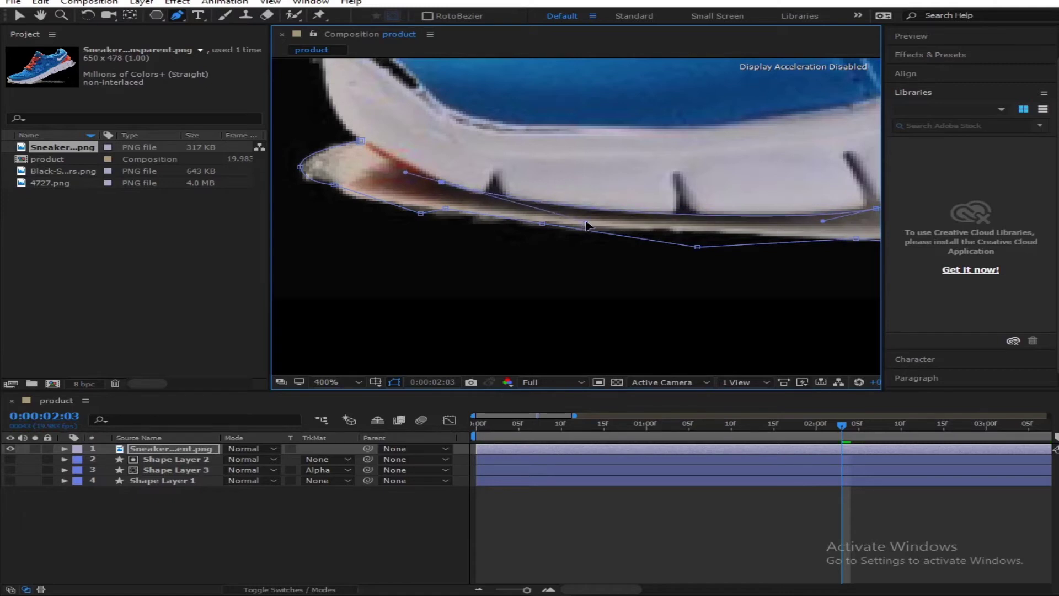
{"action": "left_click", "coordinate": [360, 141]}
{"action": "left_click", "coordinate": [360, 383]}
{"action": "left_click", "coordinate": [397, 170]}
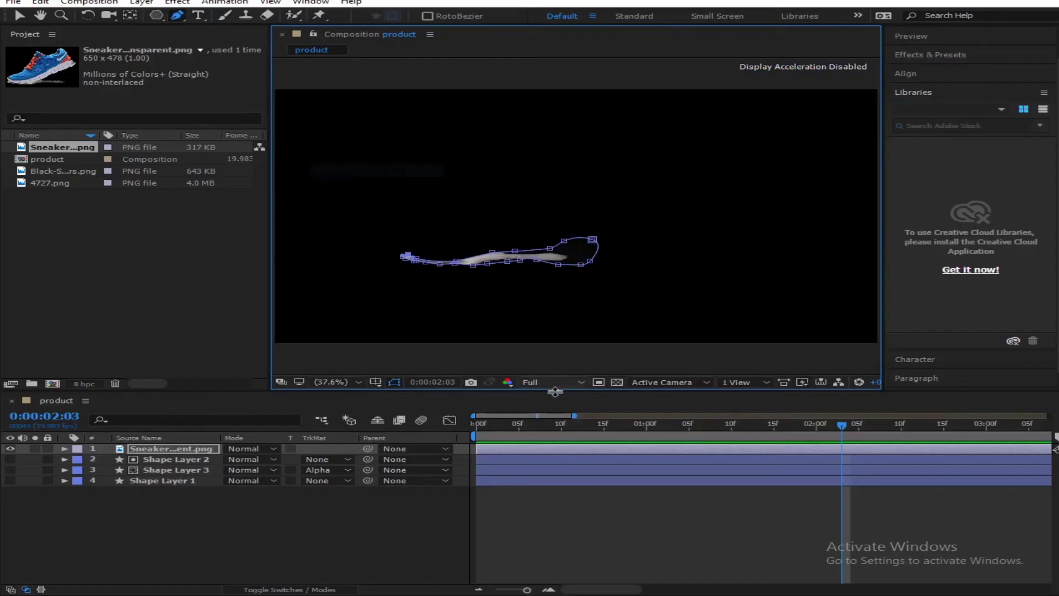
Step: Reveal the sneaker layer's Mask 1 and invert it to cut the ground shadow out
{"action": "left_click", "coordinate": [167, 451]}
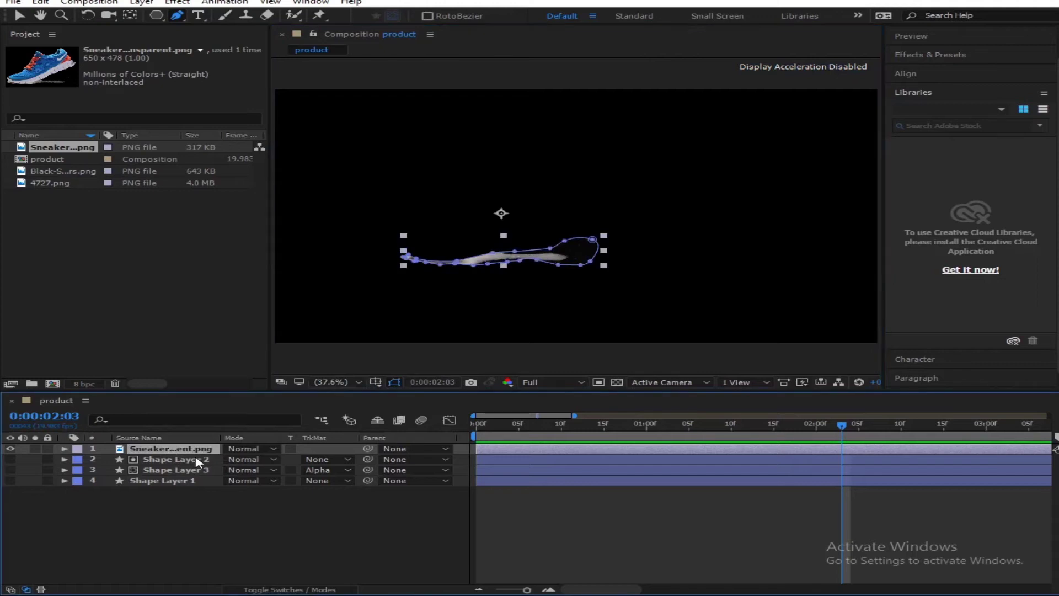
{"action": "key", "text": "m"}
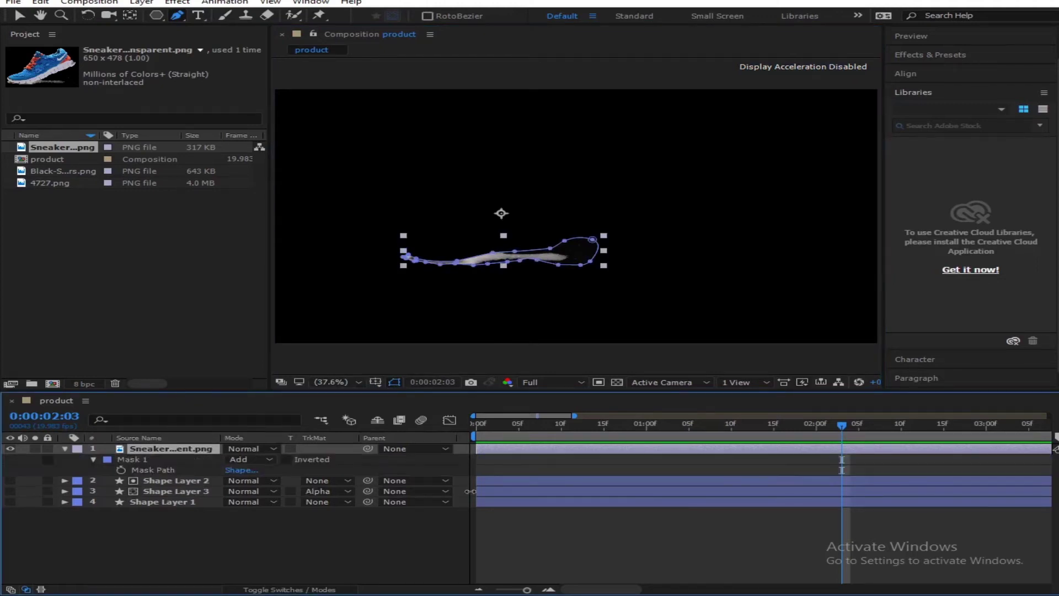
{"action": "left_click", "coordinate": [287, 459]}
{"action": "left_click", "coordinate": [331, 533]}
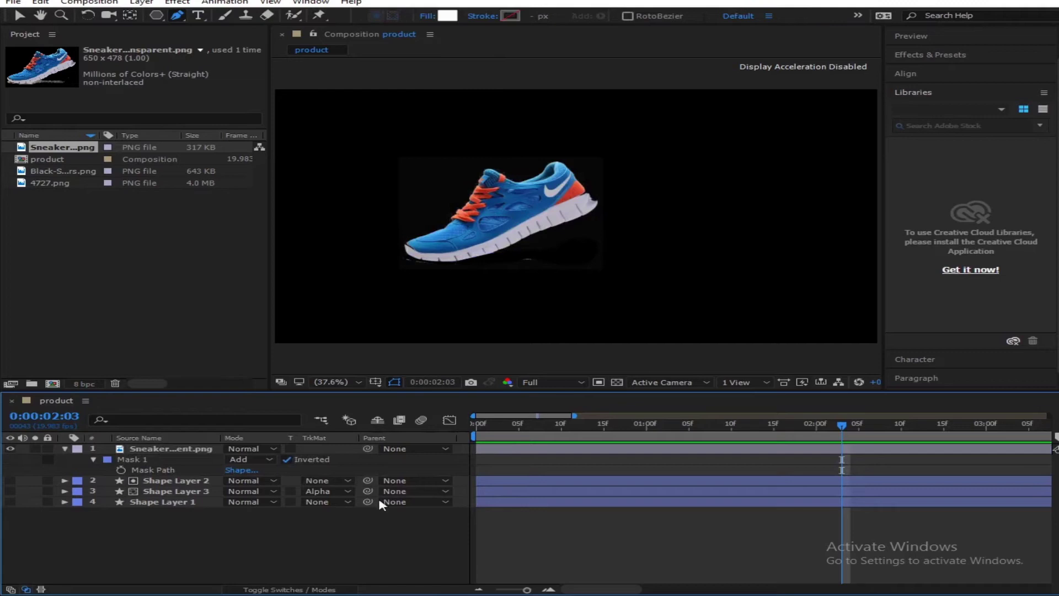
Step: Pull Mask 1's lower points beneath the front and middle of the sole farther down, past the image edge
{"action": "scroll", "coordinate": [501, 288], "scroll_direction": "up", "scroll_amount": 3}
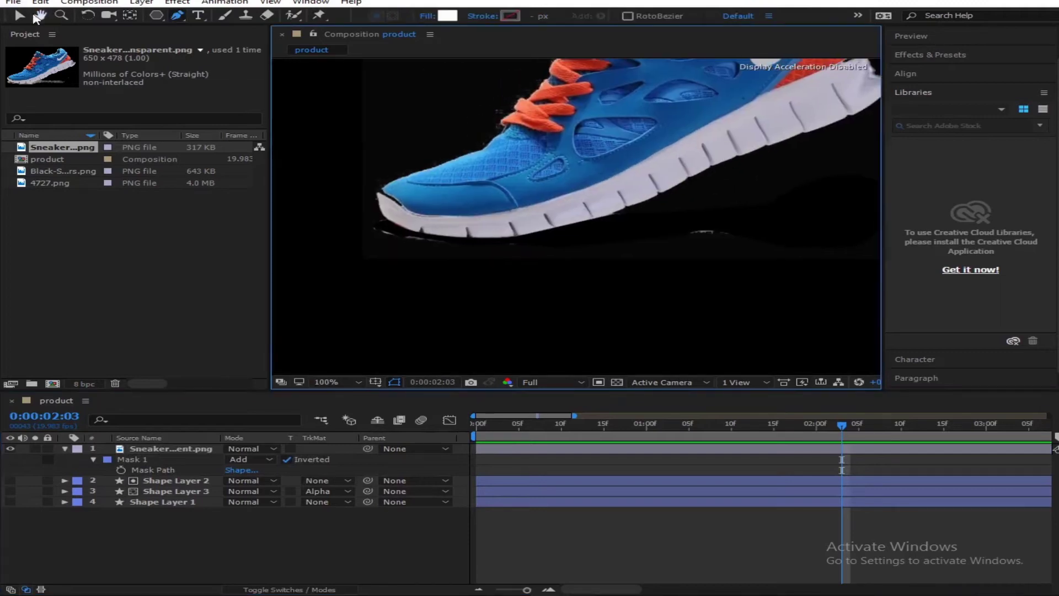
{"action": "left_click", "coordinate": [20, 14]}
{"action": "left_click", "coordinate": [128, 459]}
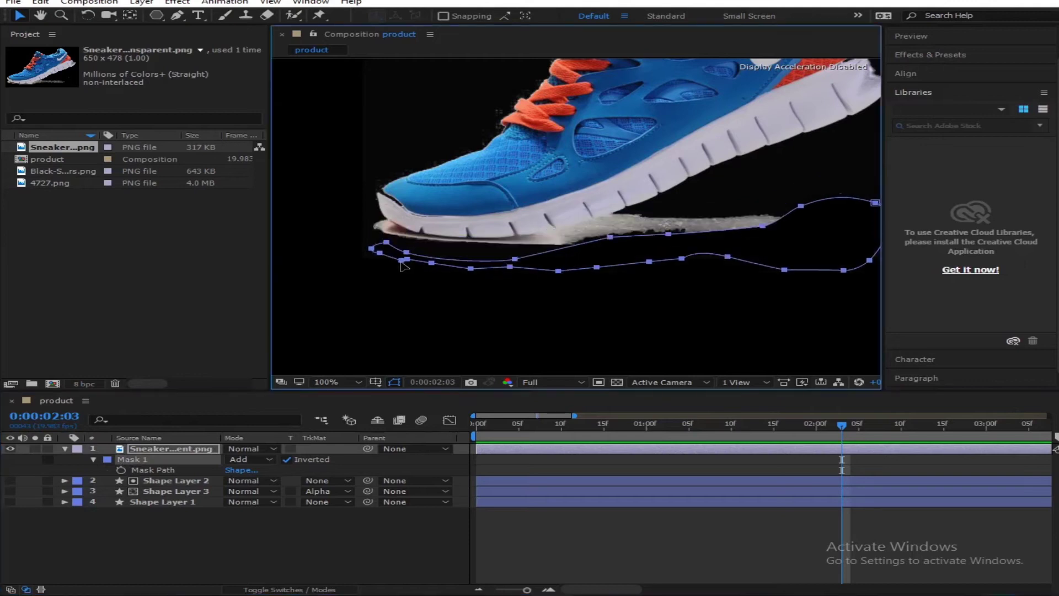
{"action": "key", "text": "period"}
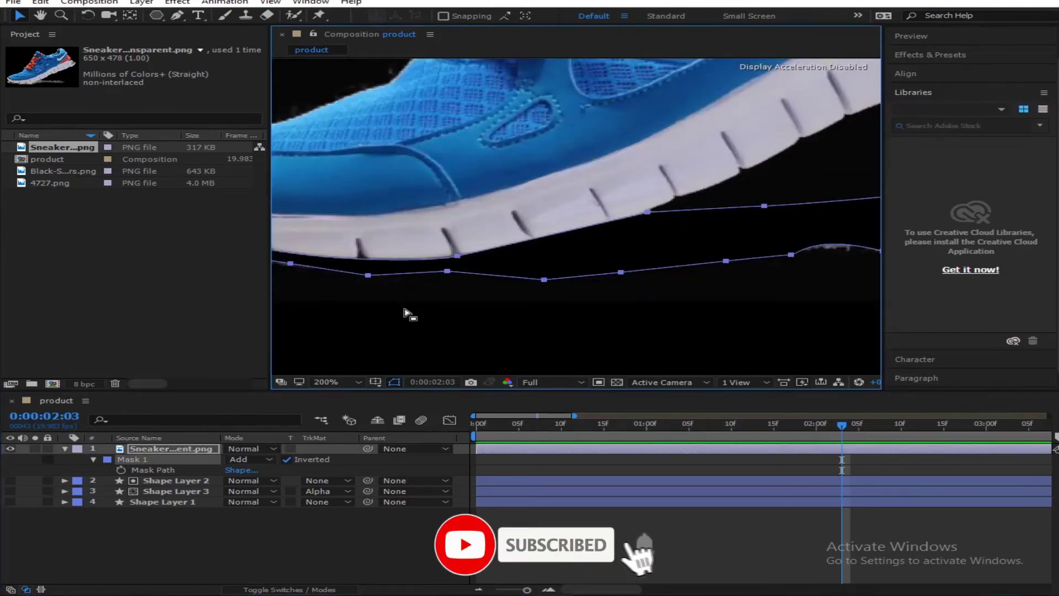
{"action": "left_click_drag", "start_coordinate": [448, 272], "coordinate": [453, 320]}
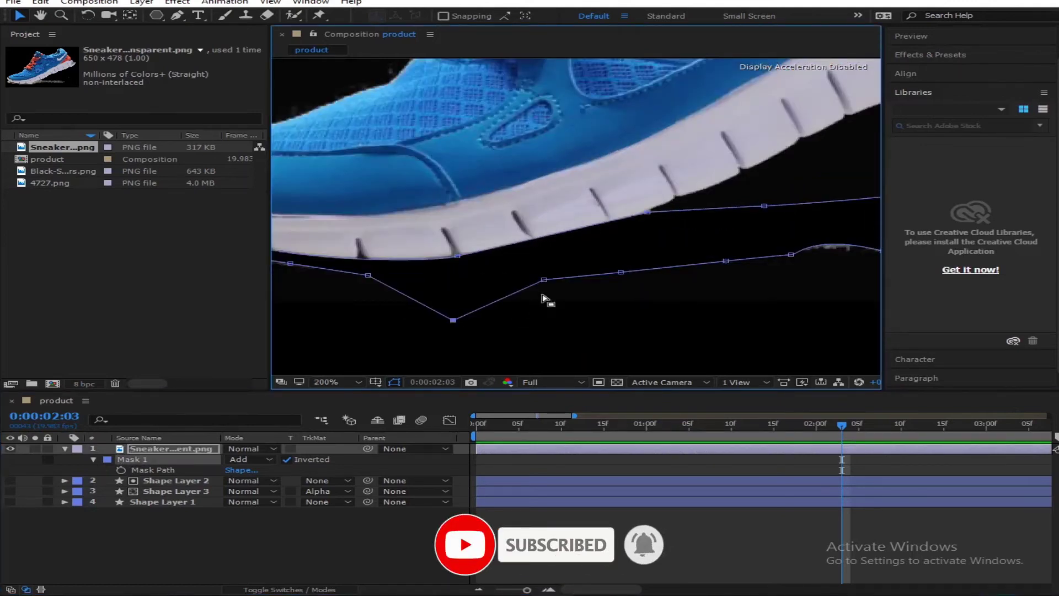
{"action": "left_click_drag", "start_coordinate": [544, 279], "coordinate": [600, 316]}
{"action": "left_click_drag", "start_coordinate": [622, 272], "coordinate": [696, 304]}
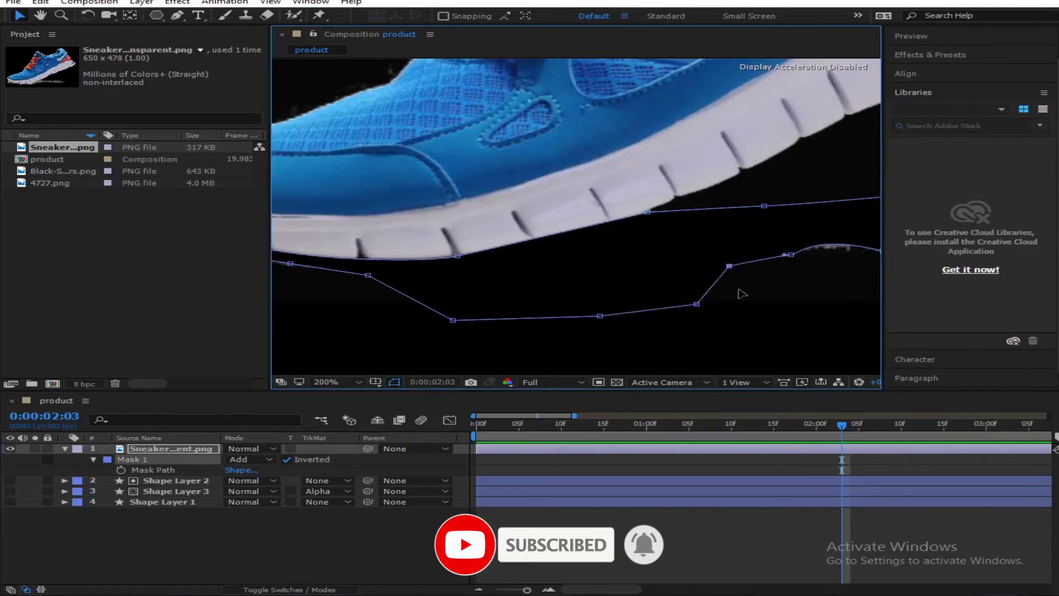
{"action": "left_click_drag", "start_coordinate": [726, 261], "coordinate": [753, 301]}
Step: Move Mask 1's points around the heel end outward and raise its upper edge toward the sole to cover leftover shadow
{"action": "left_click_drag", "start_coordinate": [791, 255], "coordinate": [515, 293]}
{"action": "left_click_drag", "start_coordinate": [571, 239], "coordinate": [673, 334]}
{"action": "left_click_drag", "start_coordinate": [686, 265], "coordinate": [814, 345]}
{"action": "left_click_drag", "start_coordinate": [582, 259], "coordinate": [394, 256]}
{"action": "left_click_drag", "start_coordinate": [616, 264], "coordinate": [811, 297]}
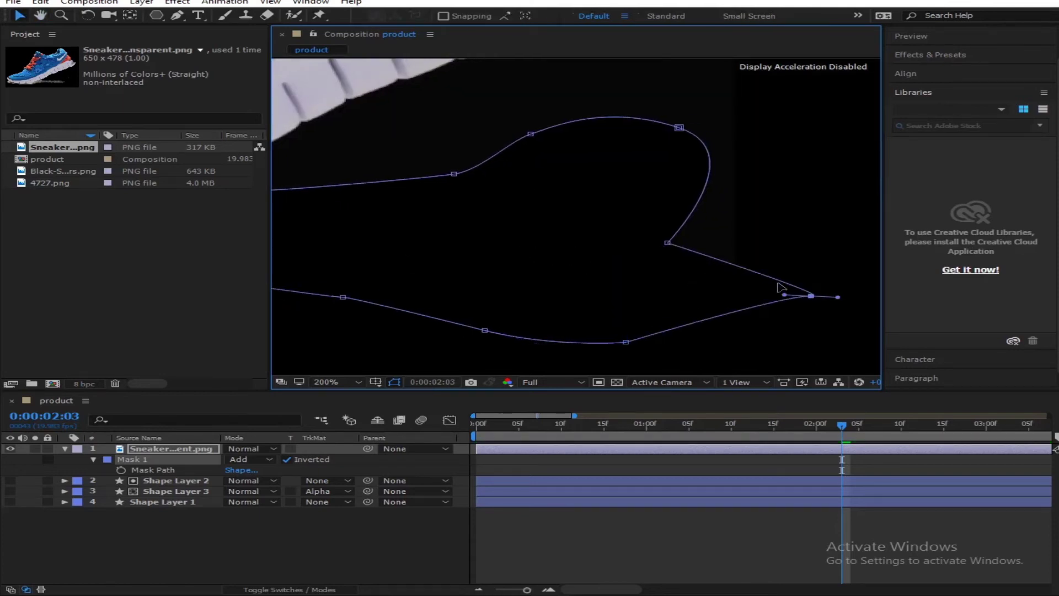
{"action": "left_click_drag", "start_coordinate": [668, 242], "coordinate": [795, 178]}
{"action": "left_click_drag", "start_coordinate": [679, 128], "coordinate": [624, 220]}
{"action": "left_click_drag", "start_coordinate": [474, 241], "coordinate": [490, 189]}
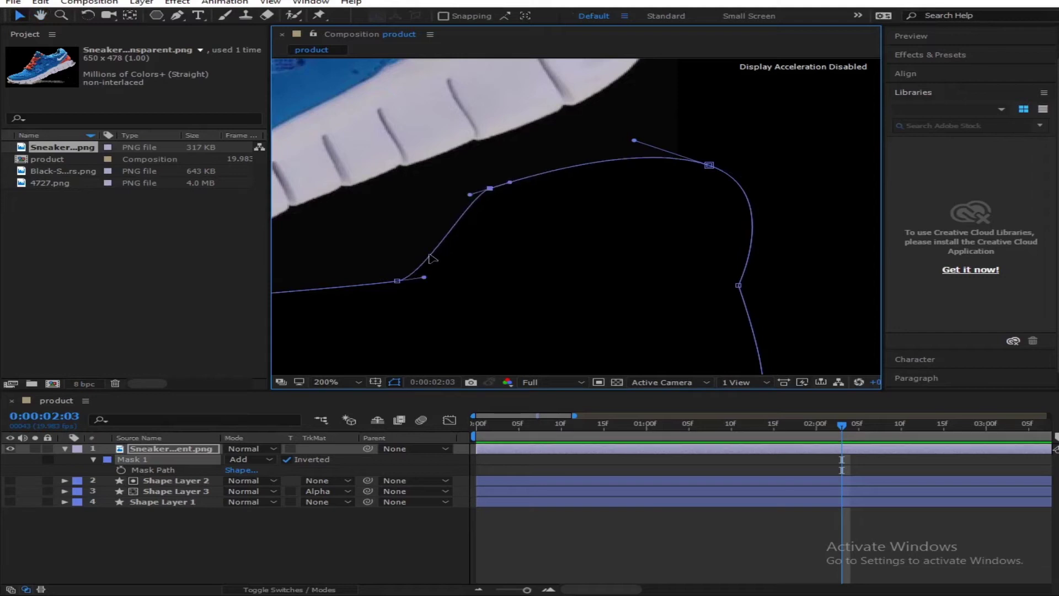
{"action": "left_click_drag", "start_coordinate": [398, 282], "coordinate": [816, 237]}
Step: Spread Mask 1's points around the toe outward and down, and deselect the layer with the whole composition in view
{"action": "scroll", "coordinate": [535, 293], "scroll_direction": "down", "scroll_amount": 1}
{"action": "left_click_drag", "start_coordinate": [499, 294], "coordinate": [740, 276]}
{"action": "scroll", "coordinate": [459, 243], "scroll_direction": "up", "scroll_amount": 1}
{"action": "left_click_drag", "start_coordinate": [519, 253], "coordinate": [462, 244]}
{"action": "left_click_drag", "start_coordinate": [563, 267], "coordinate": [638, 321]}
{"action": "left_click_drag", "start_coordinate": [702, 283], "coordinate": [530, 320]}
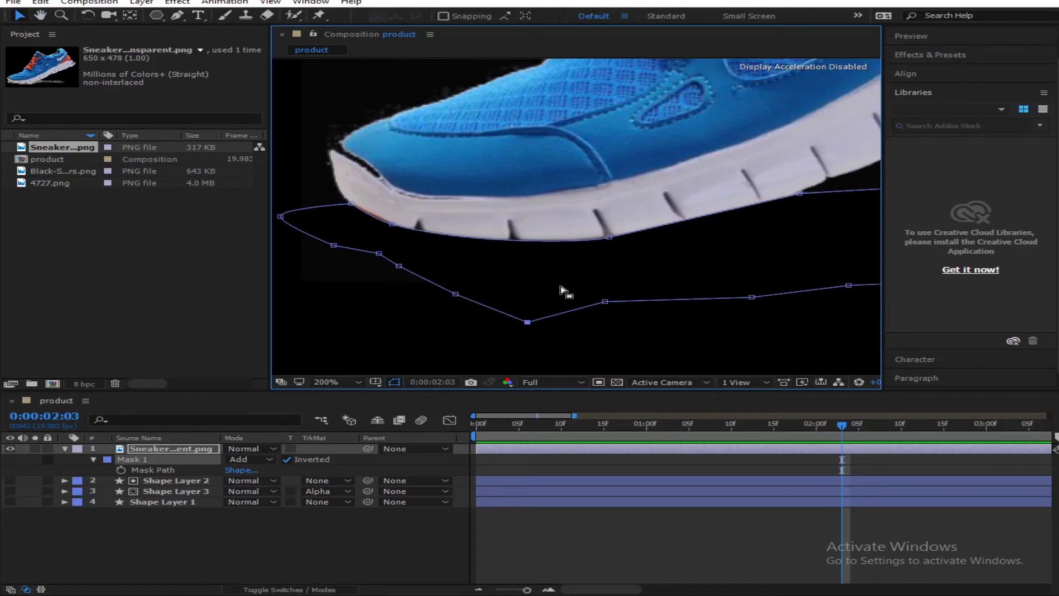
{"action": "scroll", "coordinate": [560, 289], "scroll_direction": "down", "scroll_amount": 2}
{"action": "left_click", "coordinate": [344, 382]}
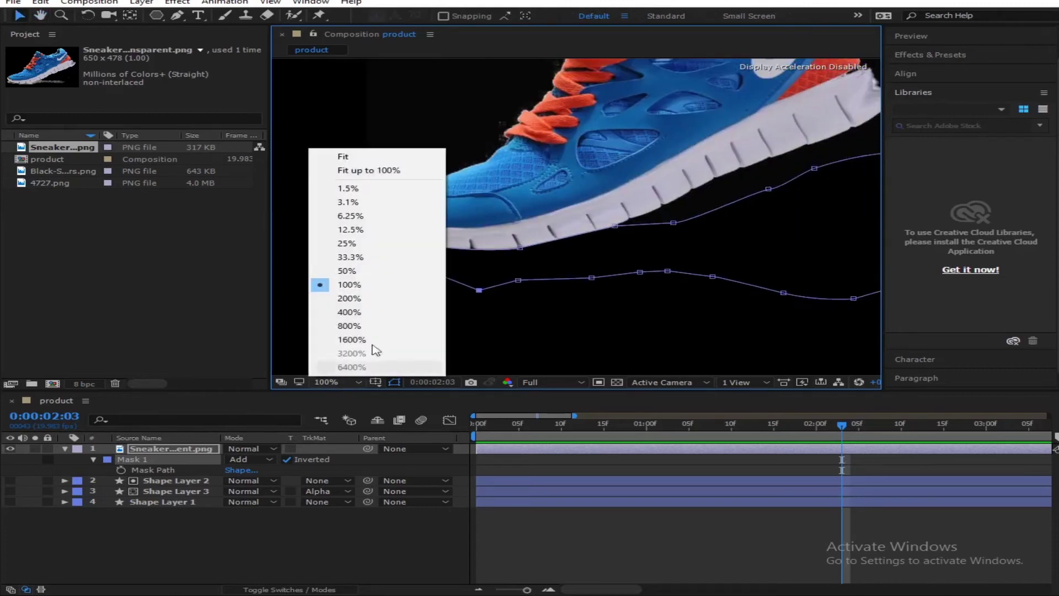
{"action": "left_click", "coordinate": [364, 170]}
{"action": "left_click", "coordinate": [379, 533]}
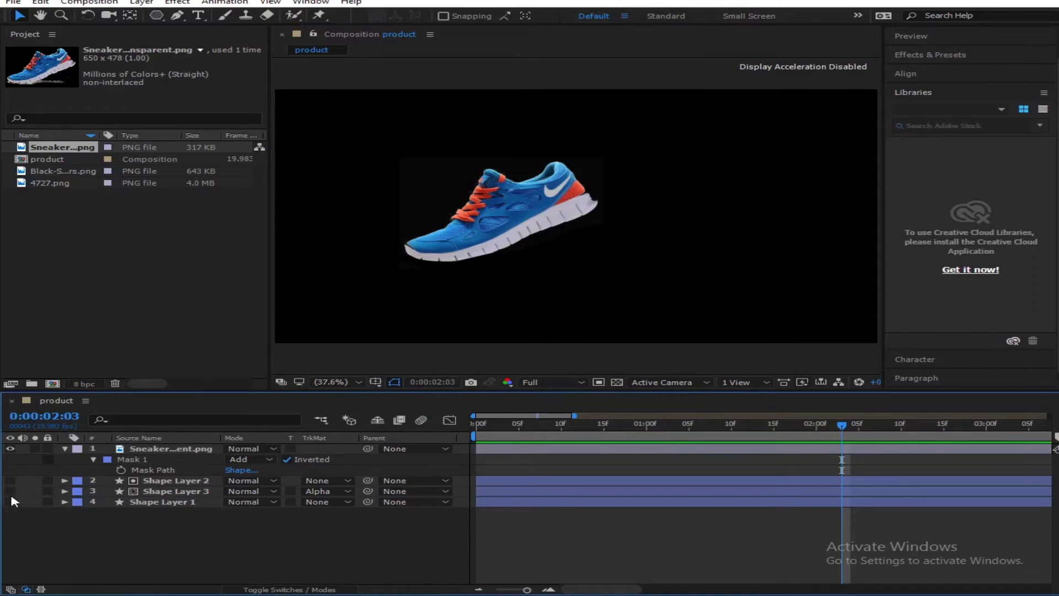
Step: Show Shape Layer 3 and Shape Layer 1 again and turn on the transparency grid in the composition view
{"action": "left_click_drag", "start_coordinate": [11, 498], "coordinate": [11, 491]}
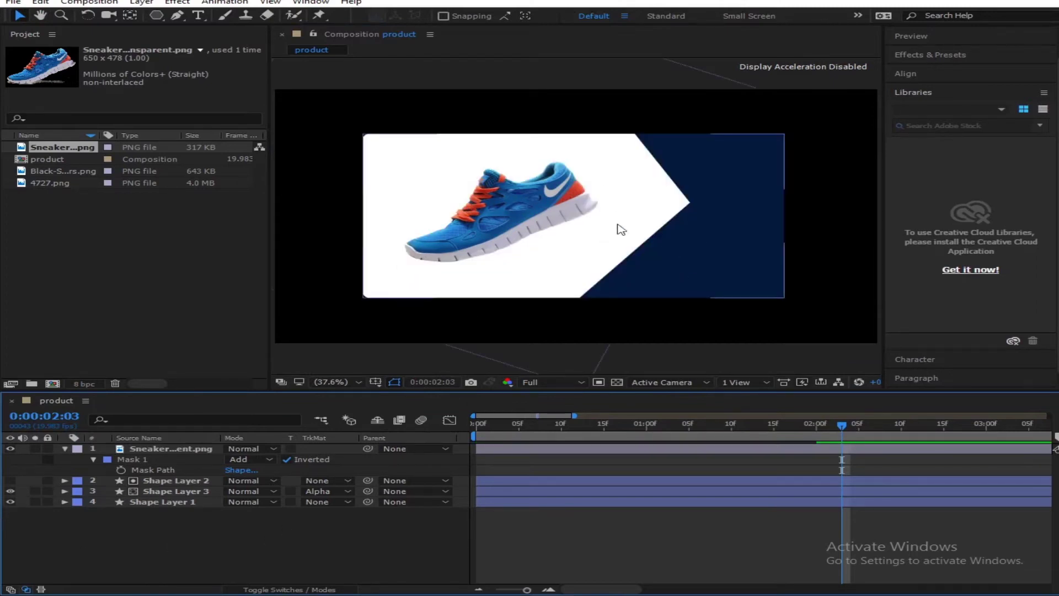
{"action": "left_click", "coordinate": [616, 382]}
{"action": "left_click", "coordinate": [616, 382]}
{"action": "left_click", "coordinate": [616, 382]}
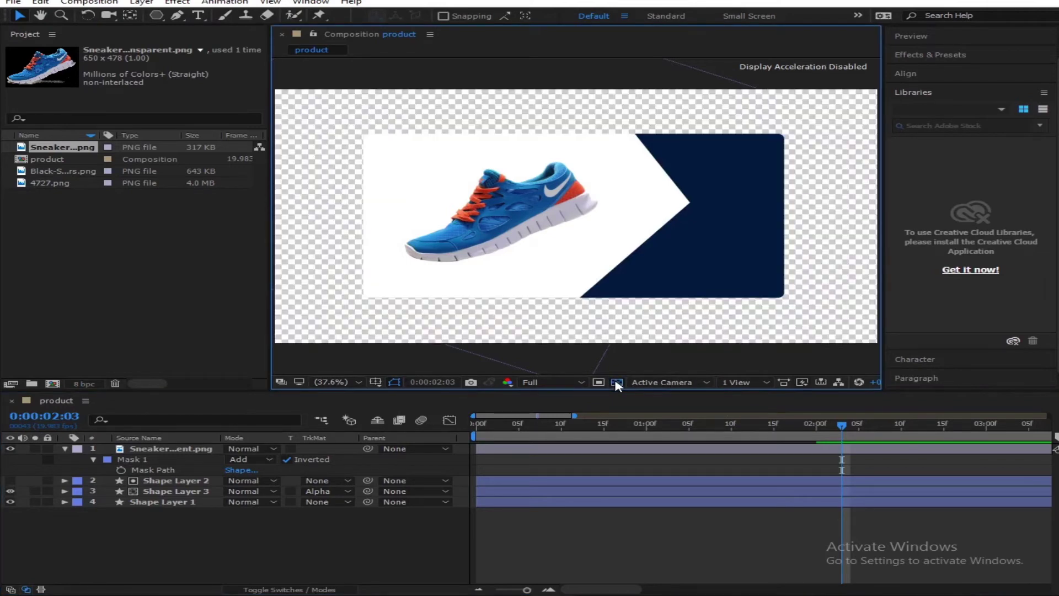
{"action": "left_click", "coordinate": [617, 382]}
{"action": "left_click", "coordinate": [617, 383]}
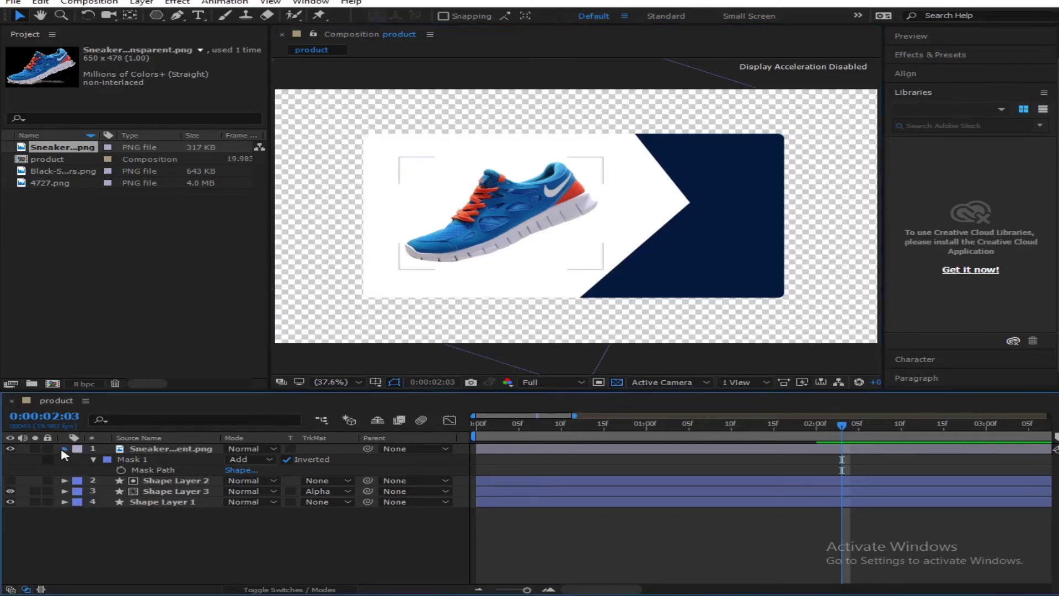
Step: Collapse the sneaker layer's properties and preview the pentagon sweep from the start of the timeline
{"action": "left_click", "coordinate": [64, 448]}
{"action": "left_click", "coordinate": [169, 451]}
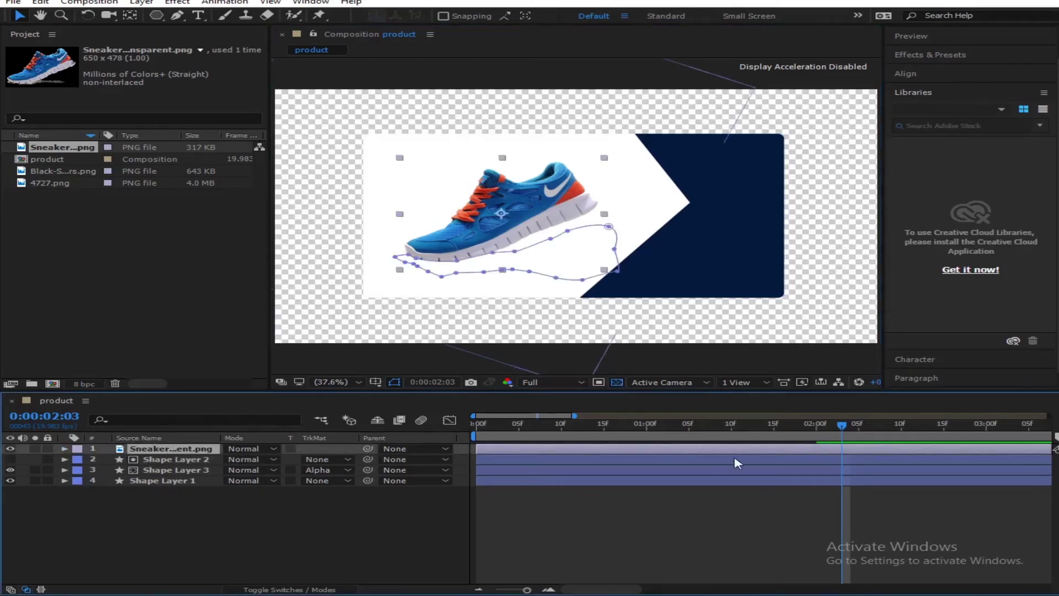
{"action": "left_click", "coordinate": [272, 546]}
{"action": "left_click_drag", "start_coordinate": [531, 433], "coordinate": [414, 473]}
{"action": "key", "text": "space"}
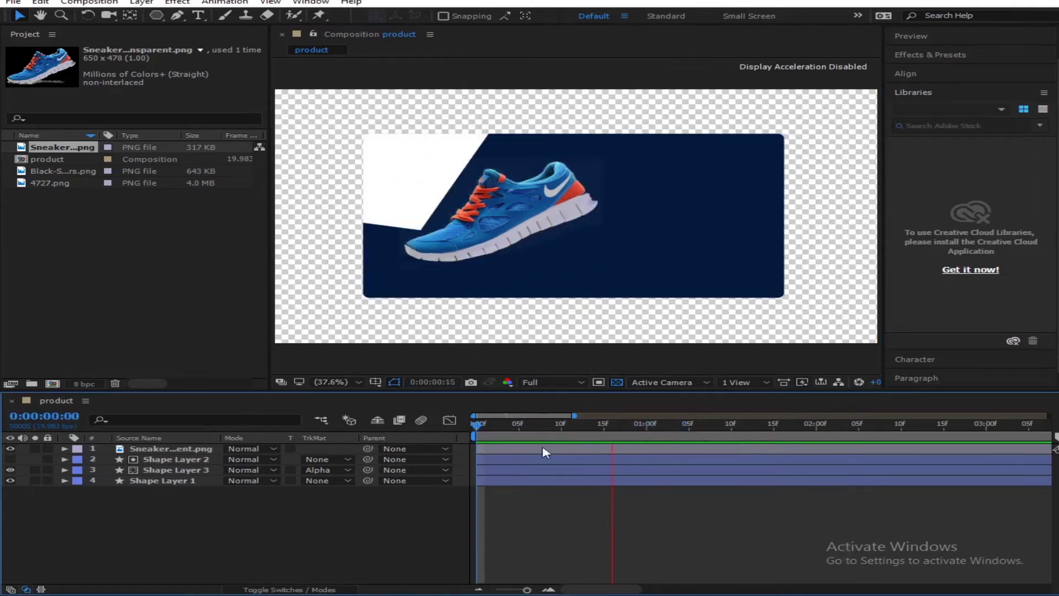
{"action": "key", "text": "space"}
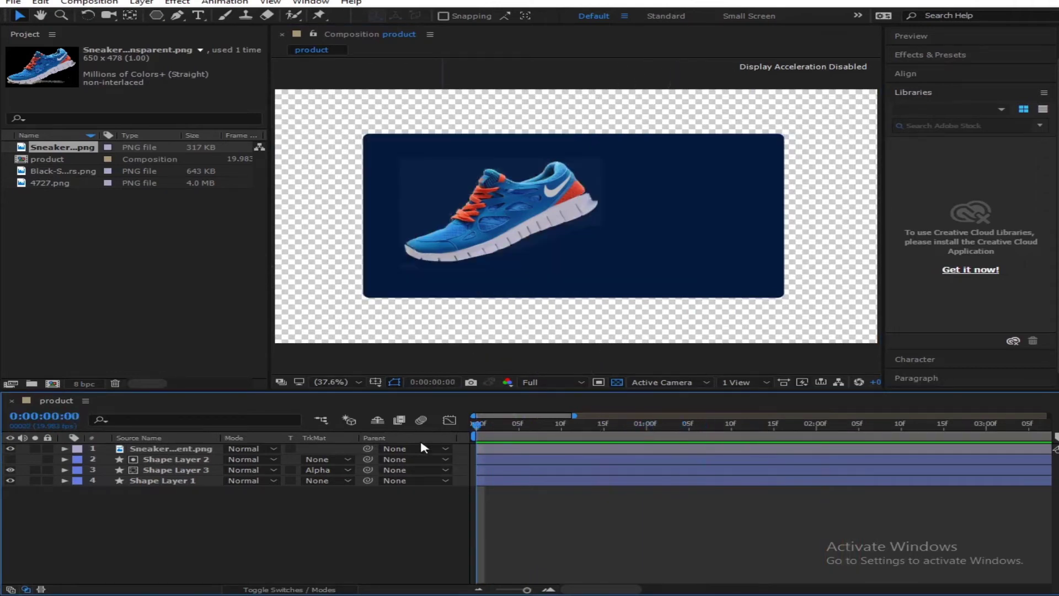
Step: Duplicate Shape Layer 2, the pentagon, with the playhead at 0:00:01:03
{"action": "left_click", "coordinate": [175, 459]}
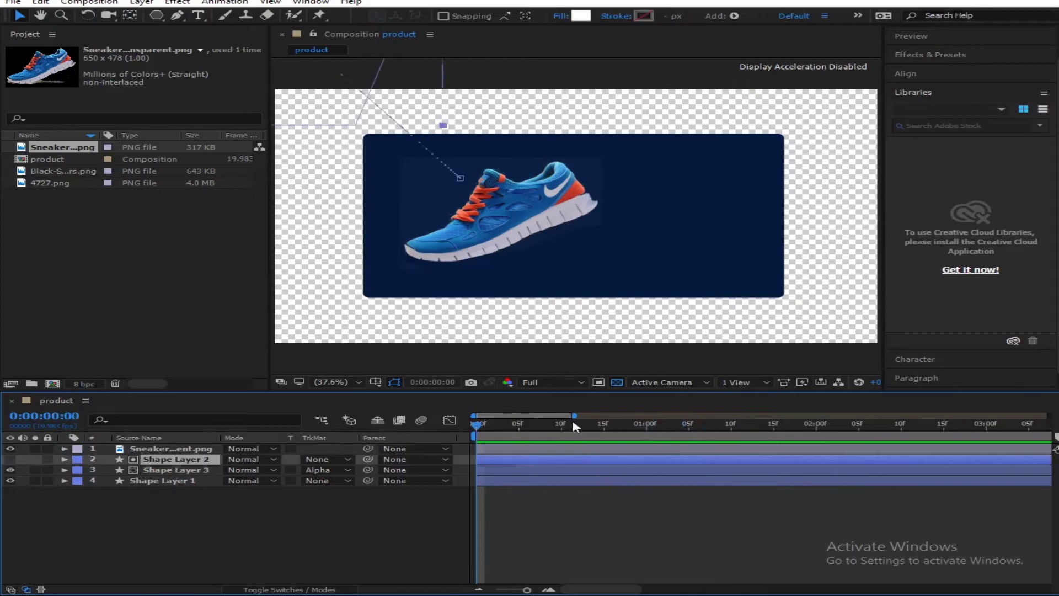
{"action": "left_click_drag", "start_coordinate": [549, 440], "coordinate": [677, 436]}
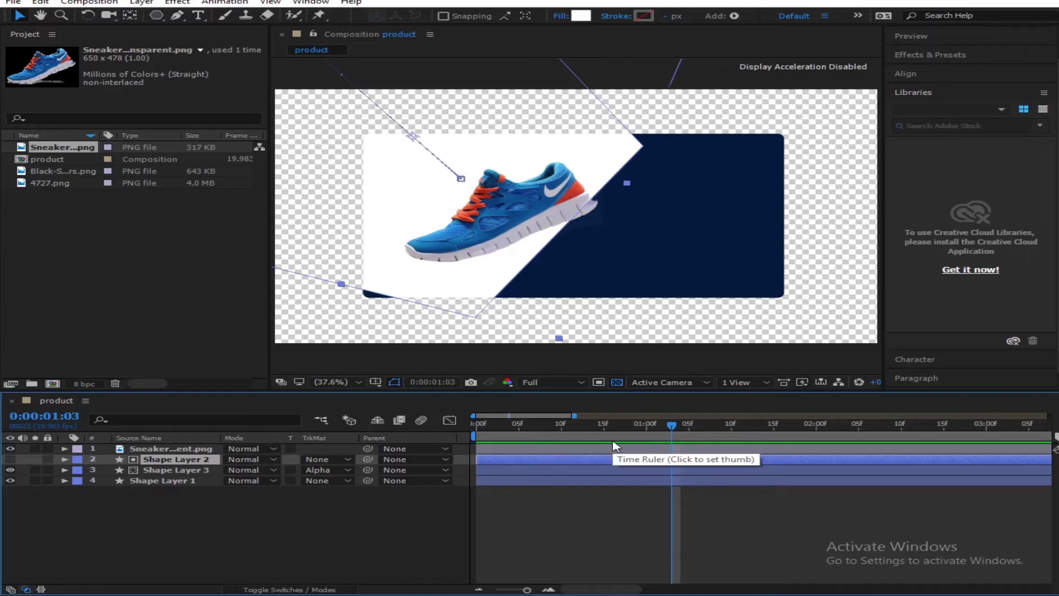
{"action": "key", "text": "ctrl+d"}
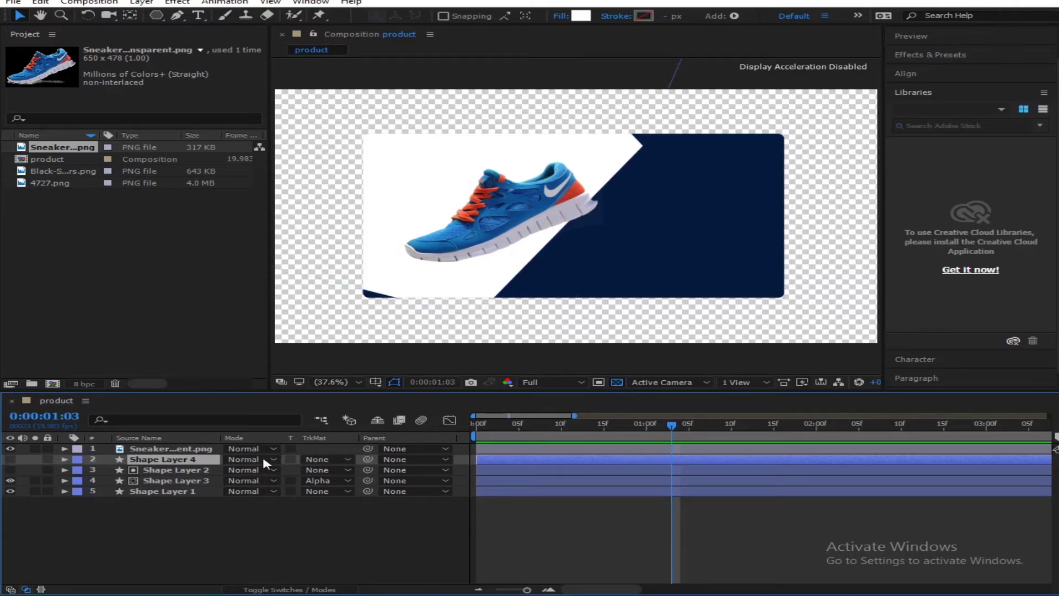
Step: Try to give the duplicated Shape Layer 4 an alpha track matte from Sneakers-Transparent.png, both hidden and shown, undoing each attempt
{"action": "left_click", "coordinate": [319, 459]}
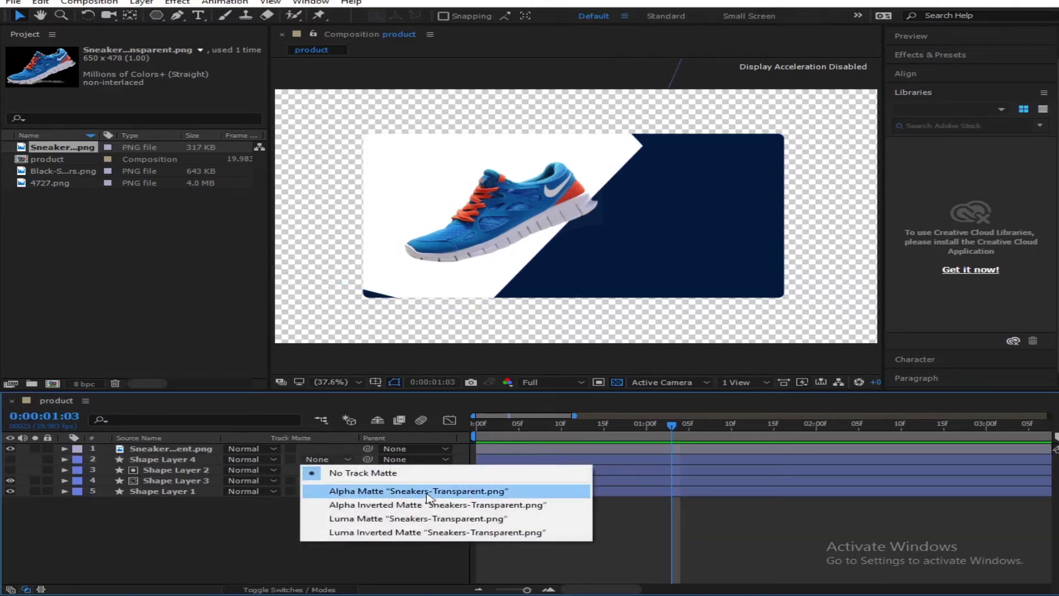
{"action": "left_click", "coordinate": [427, 492]}
{"action": "key", "text": "ctrl+z"}
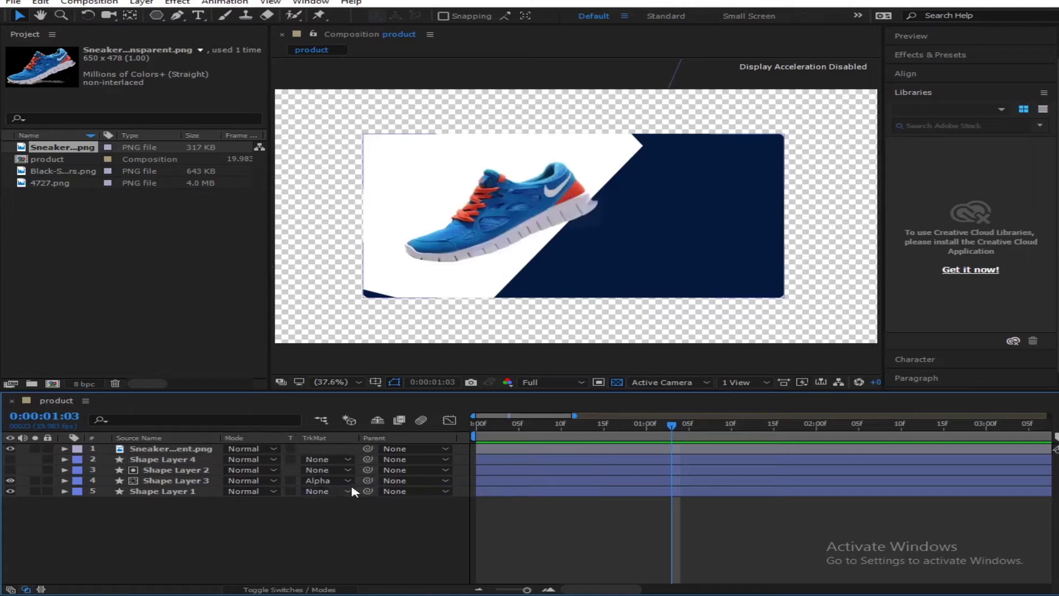
{"action": "left_click", "coordinate": [187, 449]}
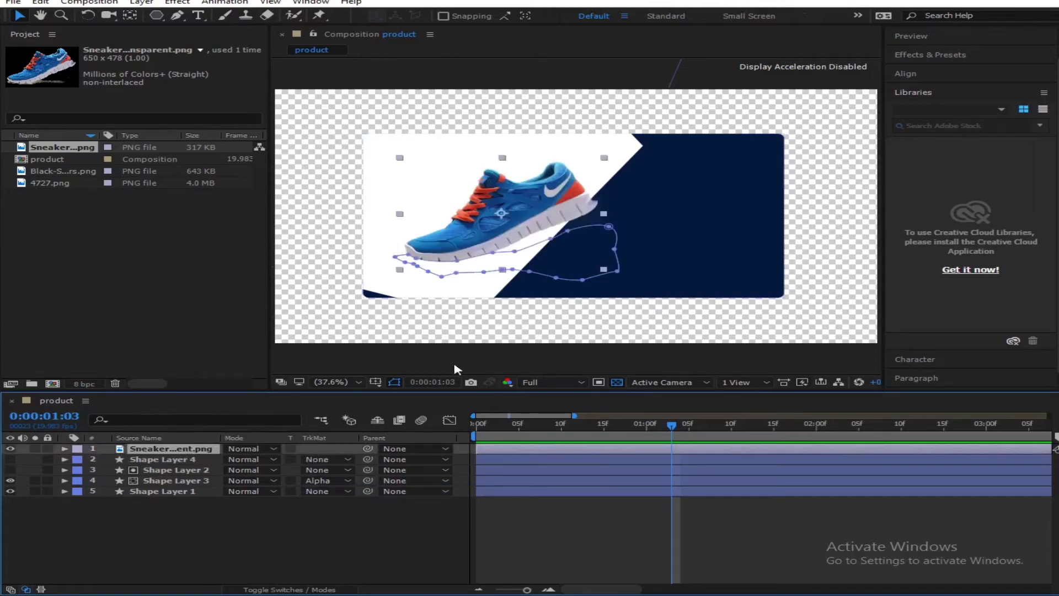
{"action": "left_click", "coordinate": [174, 461]}
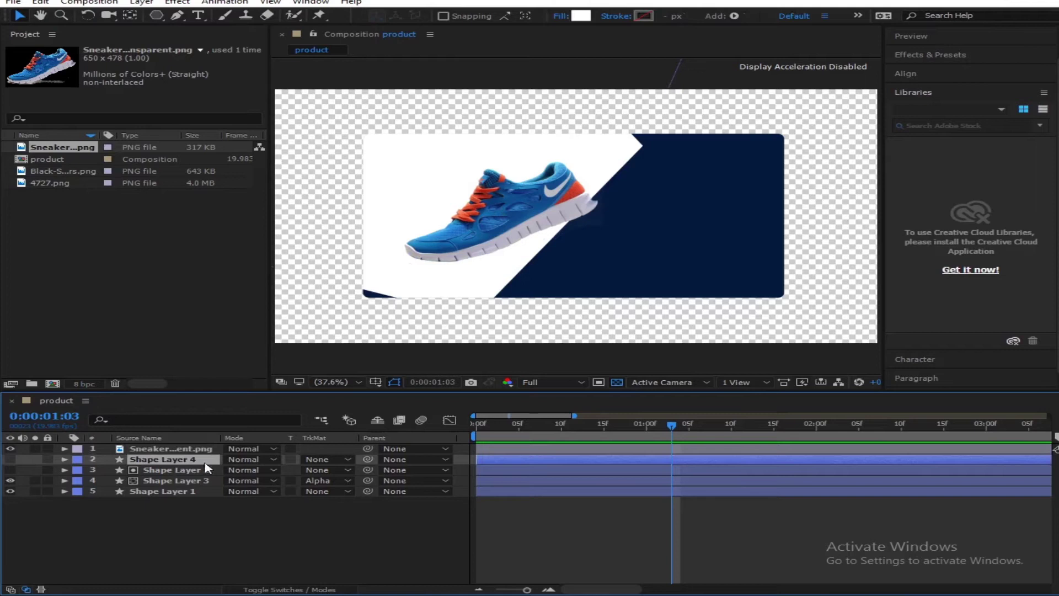
{"action": "left_click", "coordinate": [10, 460]}
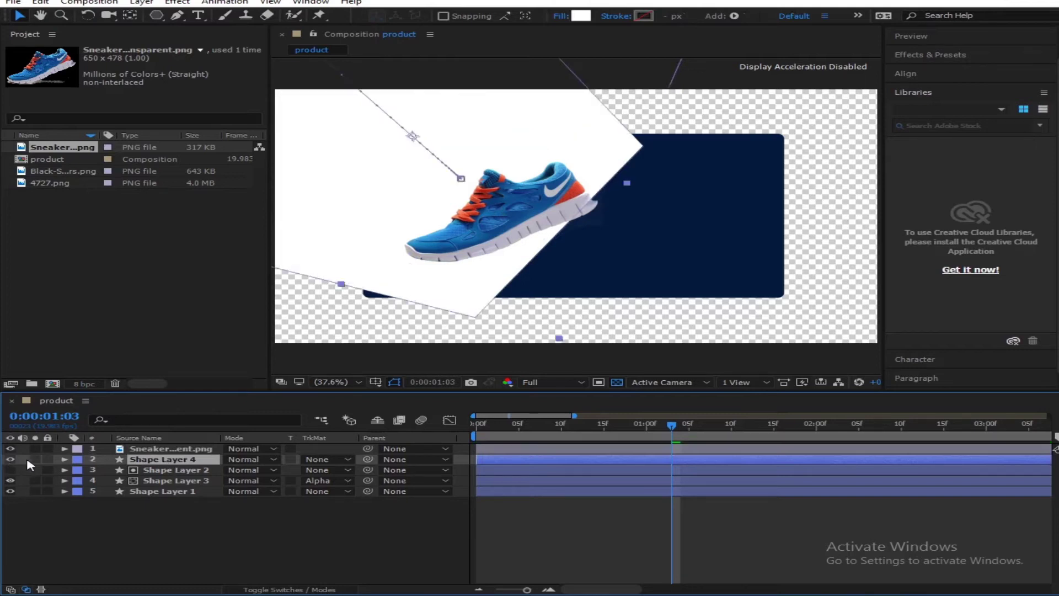
{"action": "left_click", "coordinate": [339, 459]}
{"action": "left_click", "coordinate": [367, 483]}
{"action": "key", "text": "ctrl+z"}
Step: Move the sneaker layer directly below Shape Layer 4 and set its track matte to Alpha Matte "Shape Layer 4"
{"action": "left_click_drag", "start_coordinate": [171, 452], "coordinate": [179, 464]}
{"action": "left_click", "coordinate": [348, 459]}
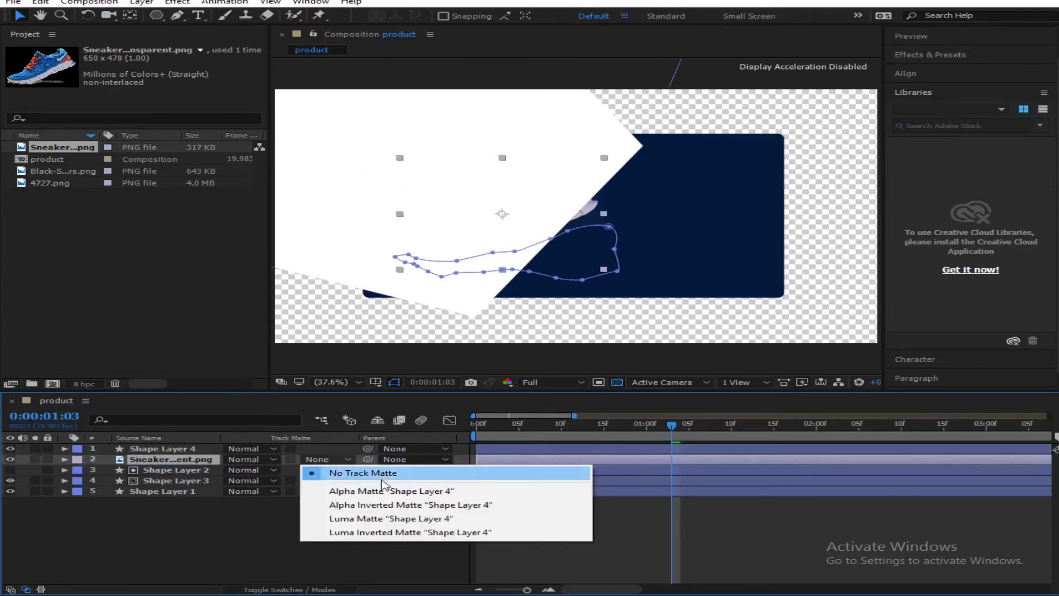
{"action": "left_click", "coordinate": [376, 428]}
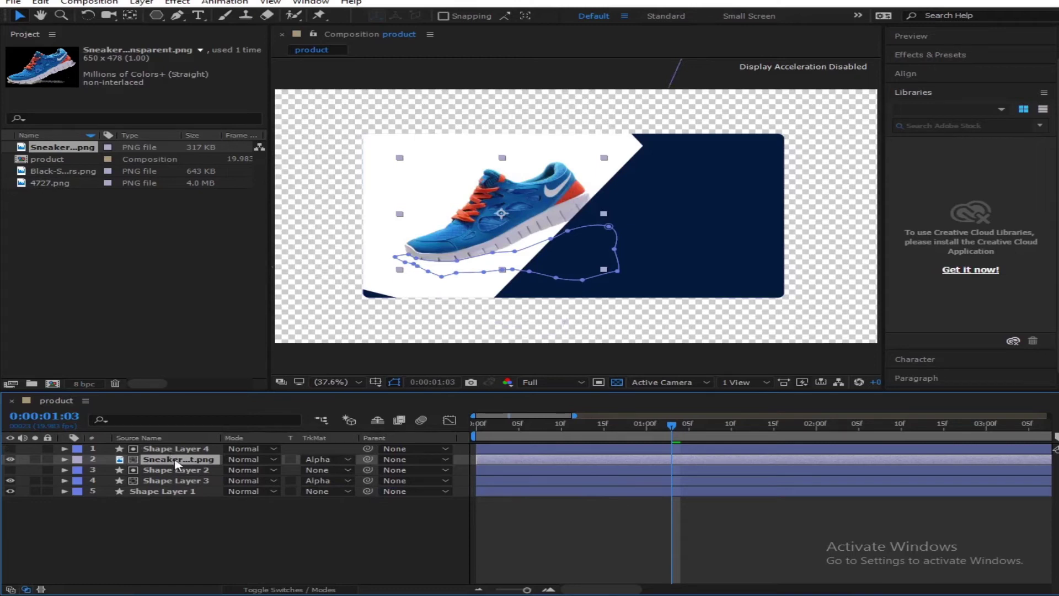
{"action": "left_click", "coordinate": [342, 512]}
Step: Preview the animation from the start several times to check how the pentagon matte reveals the sneaker
{"action": "key", "text": "space"}
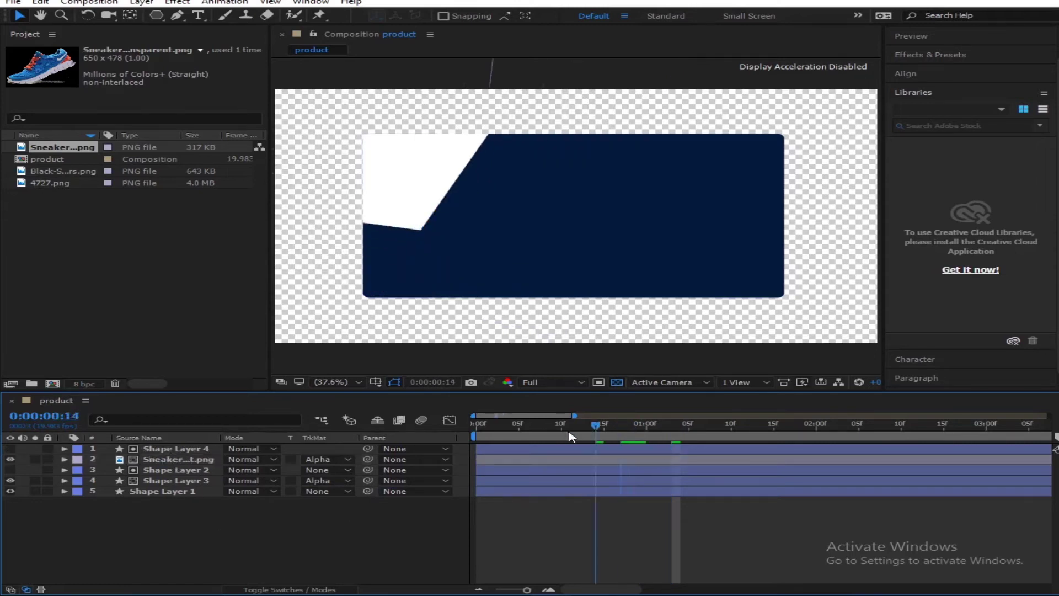
{"action": "left_click_drag", "start_coordinate": [558, 438], "coordinate": [367, 444]}
{"action": "key", "text": "space"}
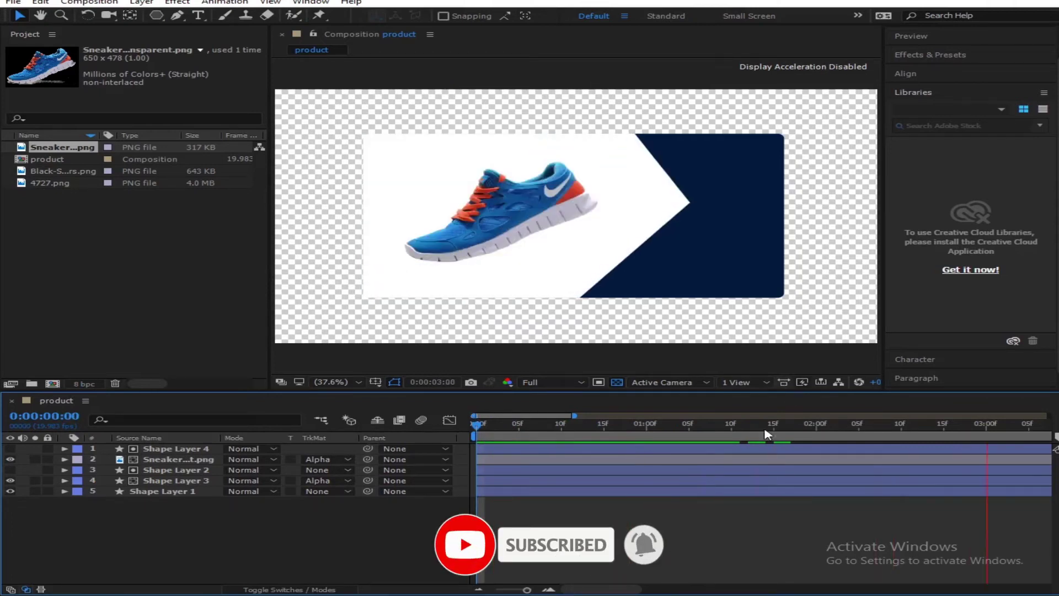
{"action": "left_click", "coordinate": [665, 433]}
{"action": "key", "text": "space"}
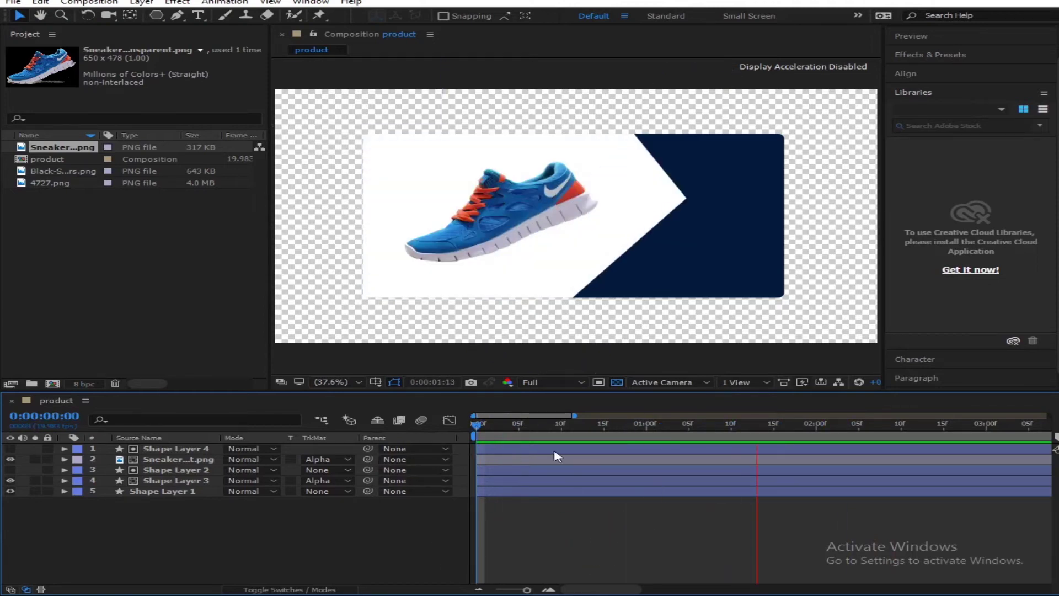
{"action": "left_click_drag", "start_coordinate": [639, 433], "coordinate": [452, 439]}
{"action": "key", "text": "space"}
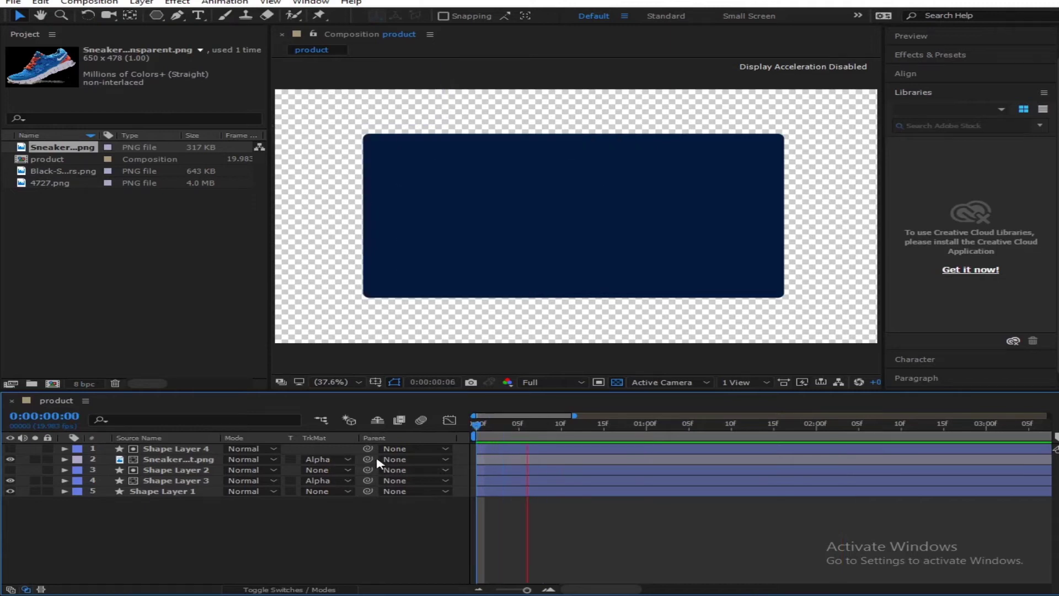
Step: At 0:00:01:13, add a white text layer reading "SNEAKERS" on the navy area beside the pentagon's tip
{"action": "left_click_drag", "start_coordinate": [630, 434], "coordinate": [756, 426]}
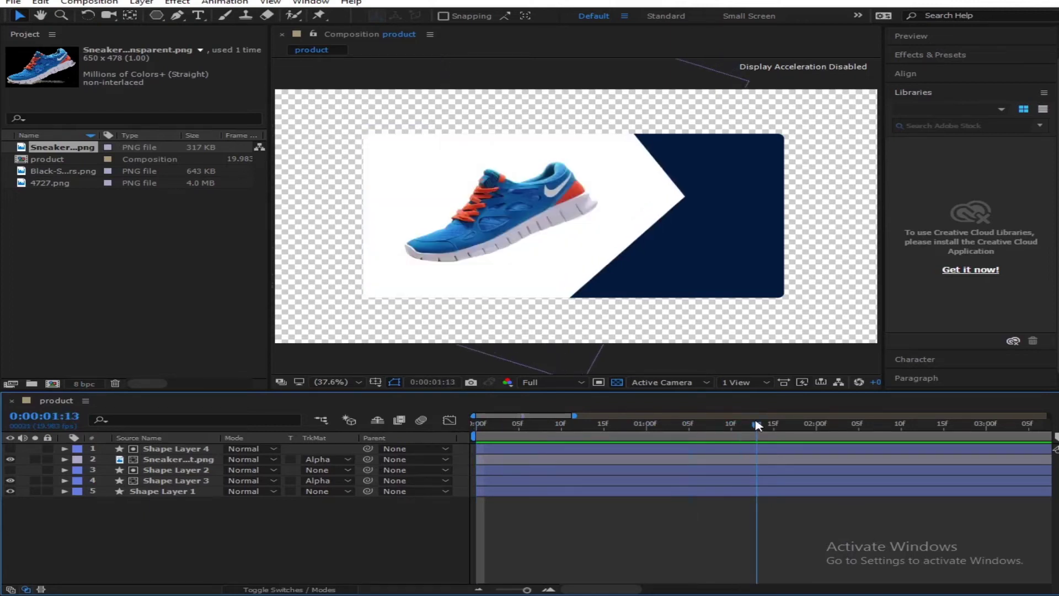
{"action": "right_click", "coordinate": [199, 546]}
{"action": "left_click", "coordinate": [128, 563]}
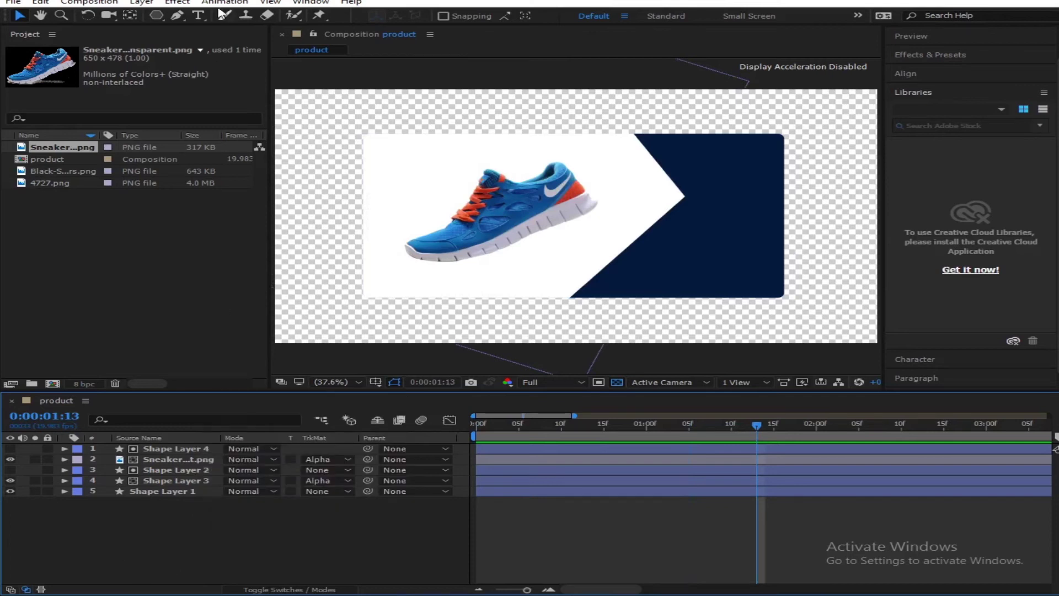
{"action": "left_click", "coordinate": [198, 15]}
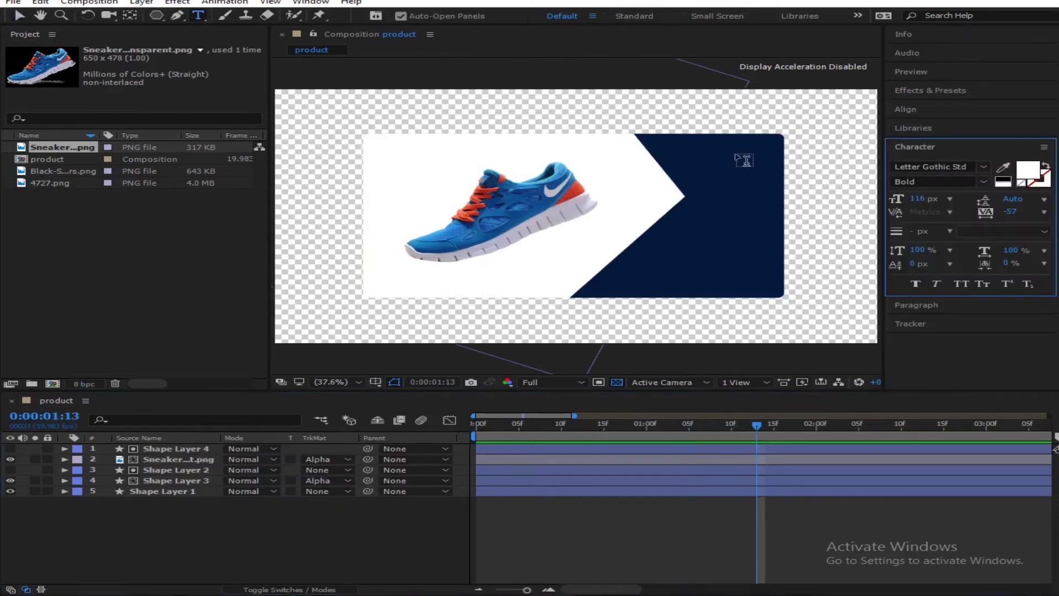
{"action": "left_click", "coordinate": [686, 188]}
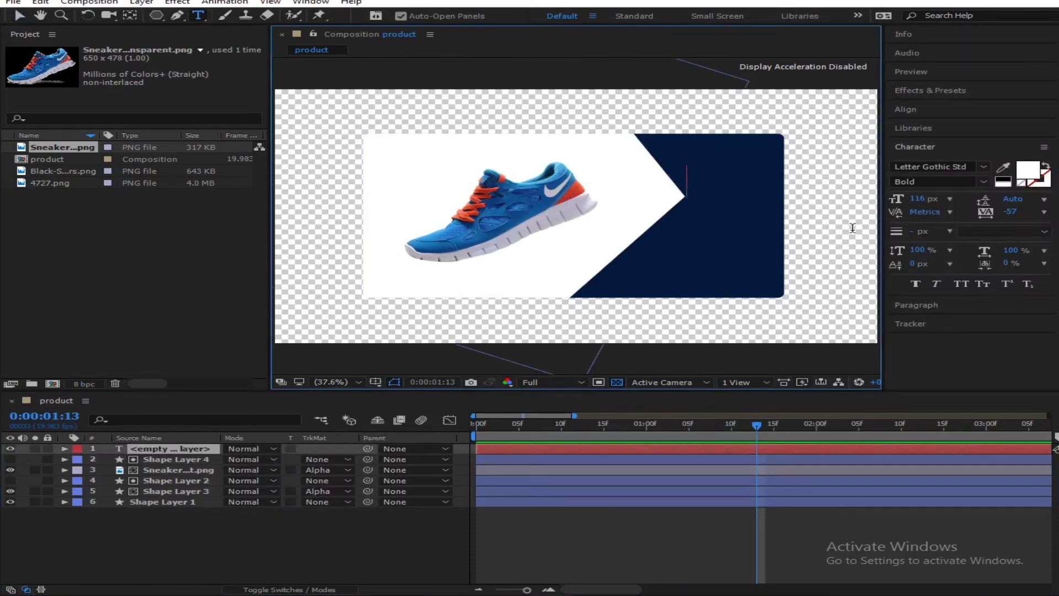
{"action": "type", "text": "SN"}
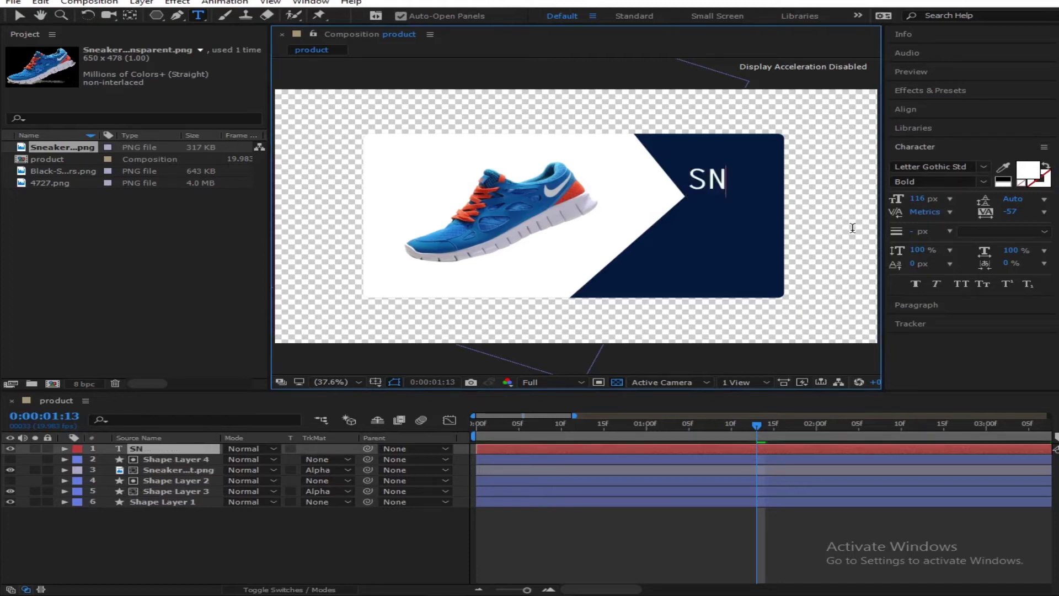
{"action": "type", "text": "EAKERS"}
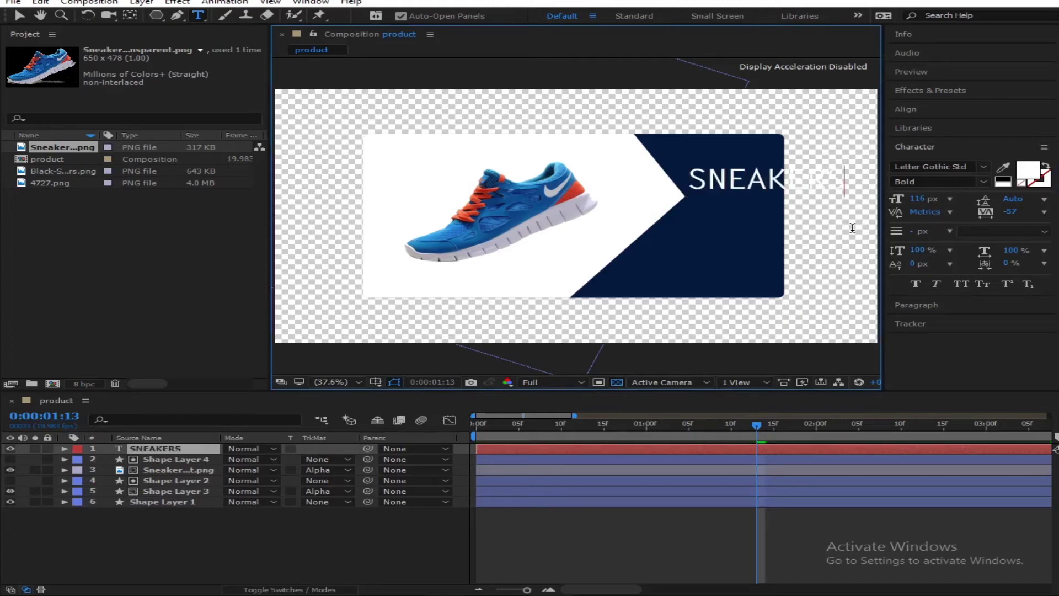
Step: Scale the SNEAKERS text to 56% and move it slightly down so it fits within the navy area
{"action": "left_click", "coordinate": [25, 19]}
{"action": "key", "text": "s"}
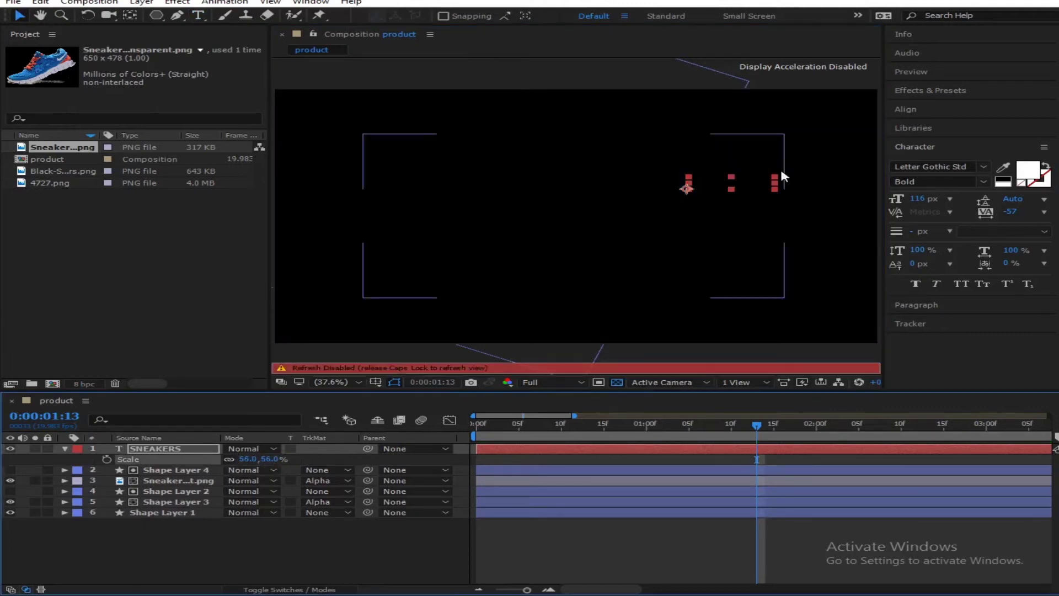
{"action": "left_click_drag", "start_coordinate": [749, 191], "coordinate": [752, 207]}
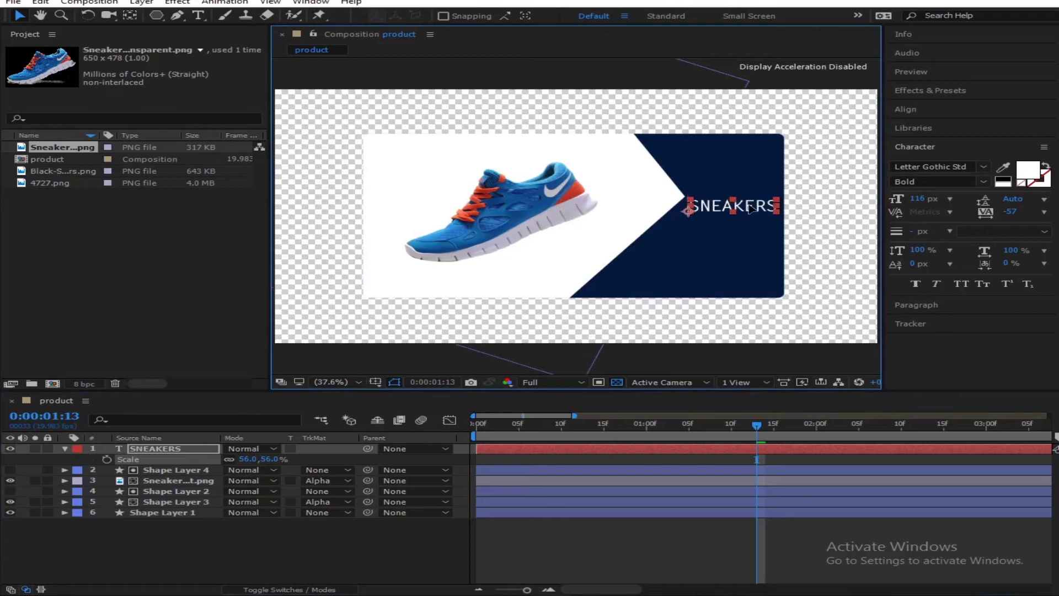
{"action": "left_click", "coordinate": [353, 534]}
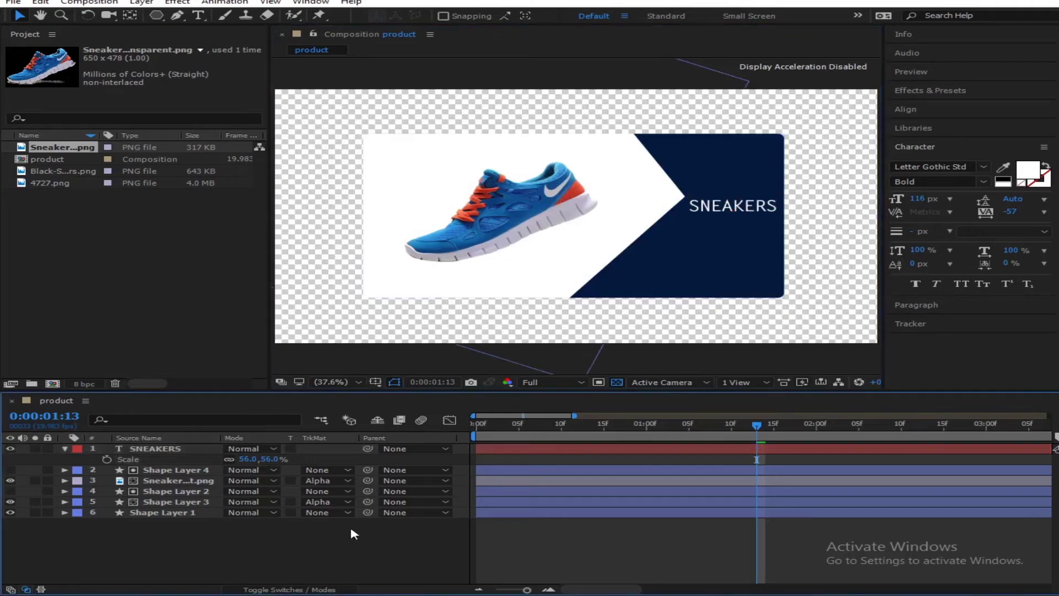
{"action": "left_click", "coordinate": [751, 207]}
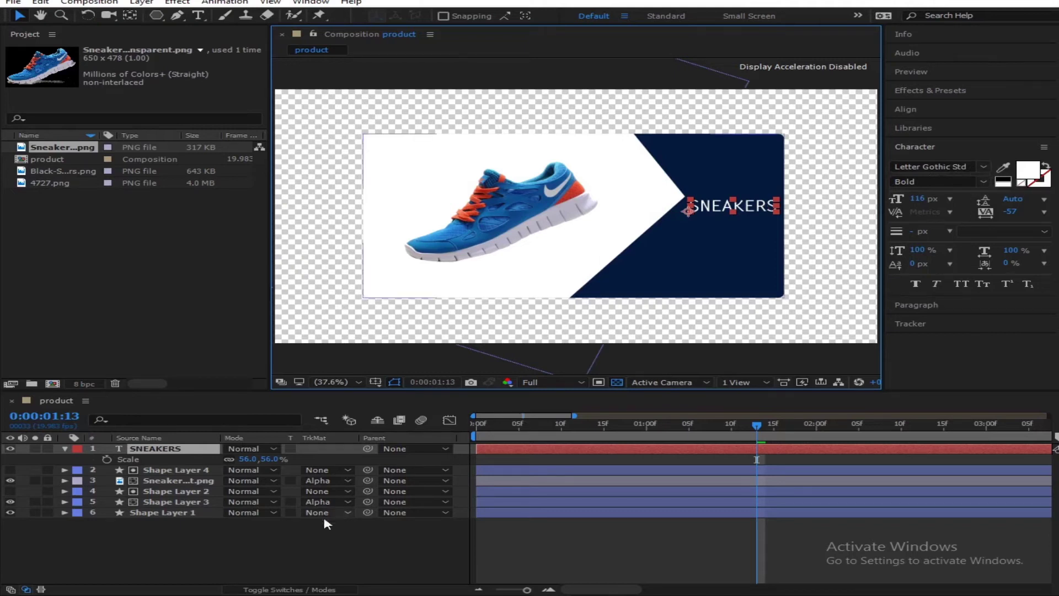
{"action": "left_click", "coordinate": [400, 461]}
{"action": "left_click", "coordinate": [65, 448]}
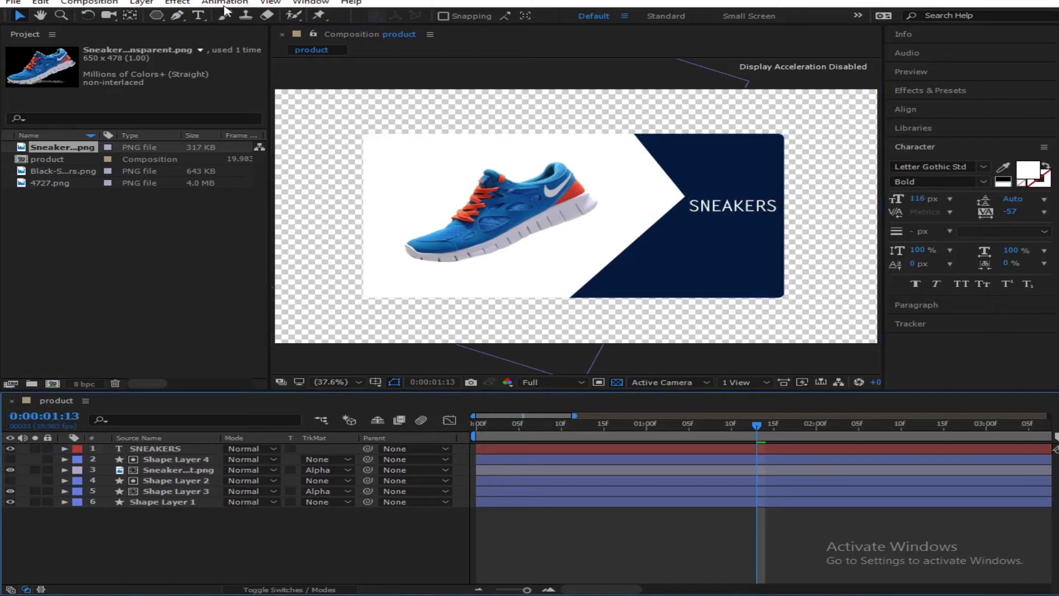
Step: Add a second text layer below SNEAKERS reading "Blue sneaker best for parties dayouts"
{"action": "left_click", "coordinate": [202, 17]}
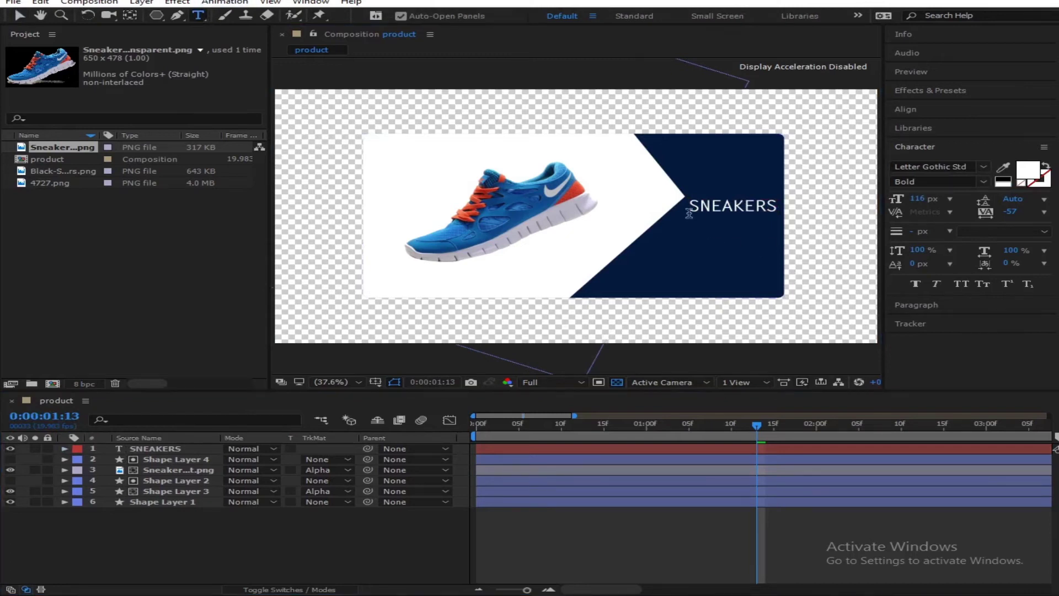
{"action": "left_click", "coordinate": [682, 232]}
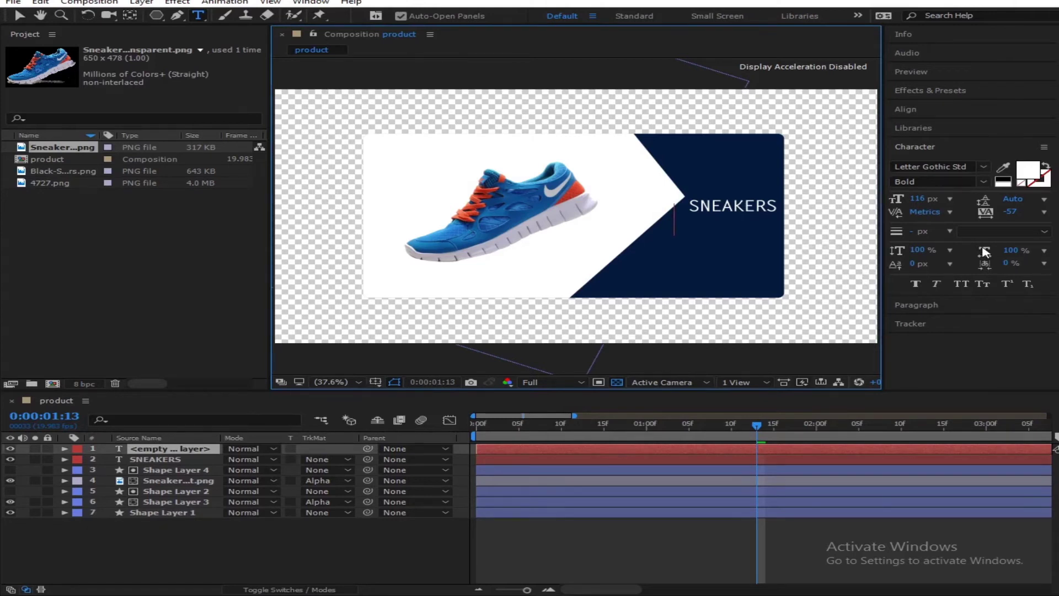
{"action": "type", "text": "Blue"}
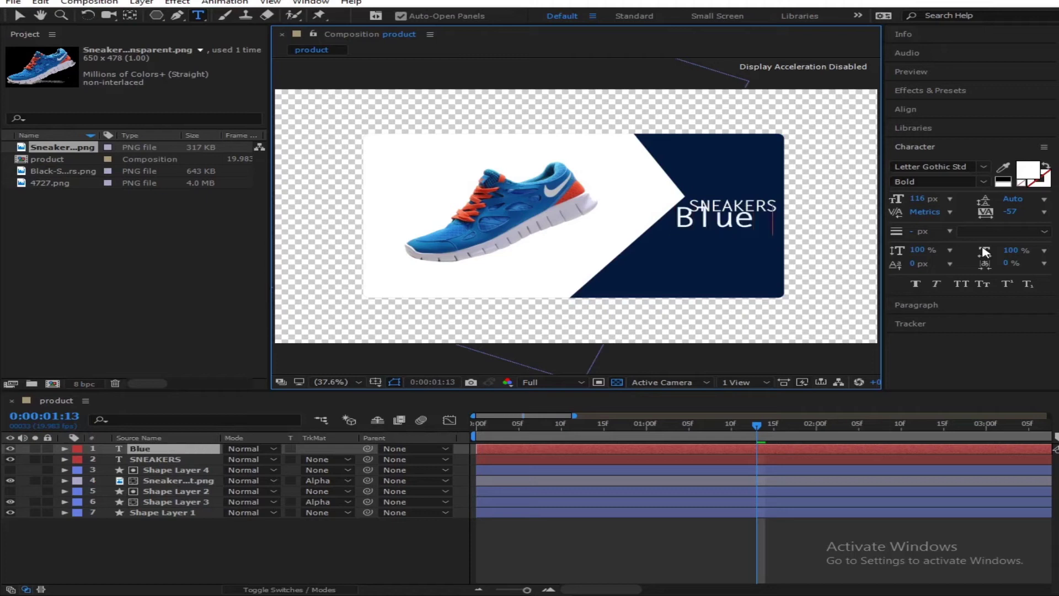
{"action": "type", "text": " sneake"}
{"action": "type", "text": "r best "}
{"action": "type", "text": "for "}
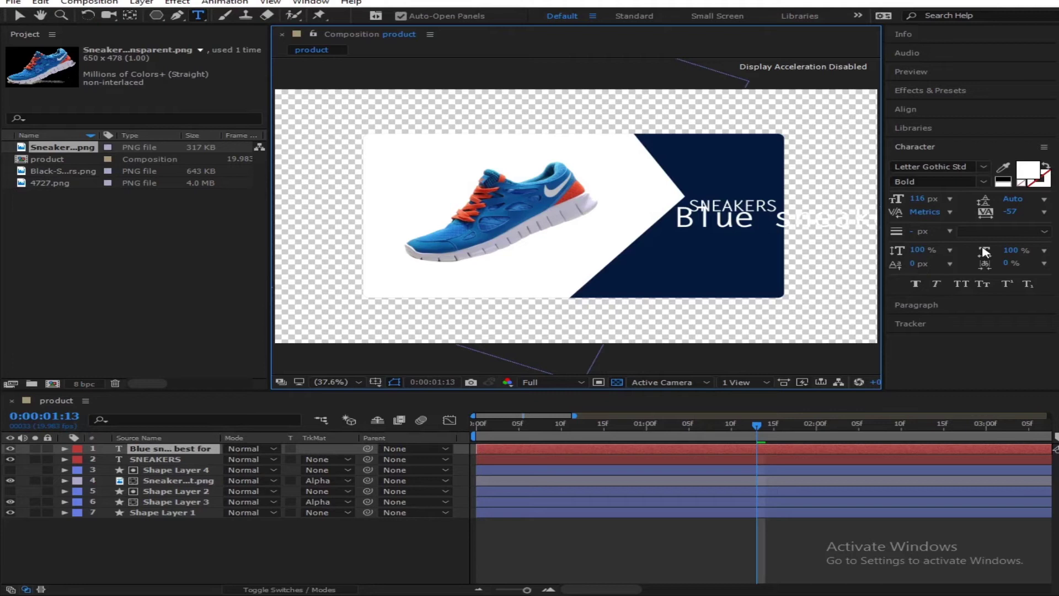
{"action": "type", "text": "pa"}
{"action": "type", "text": "rt"}
{"action": "type", "text": "ies"}
{"action": "type", "text": " dayou"}
{"action": "type", "text": "ts"}
Step: Scale the tagline text layer down to 16%
{"action": "left_click", "coordinate": [19, 15]}
{"action": "key", "text": "s"}
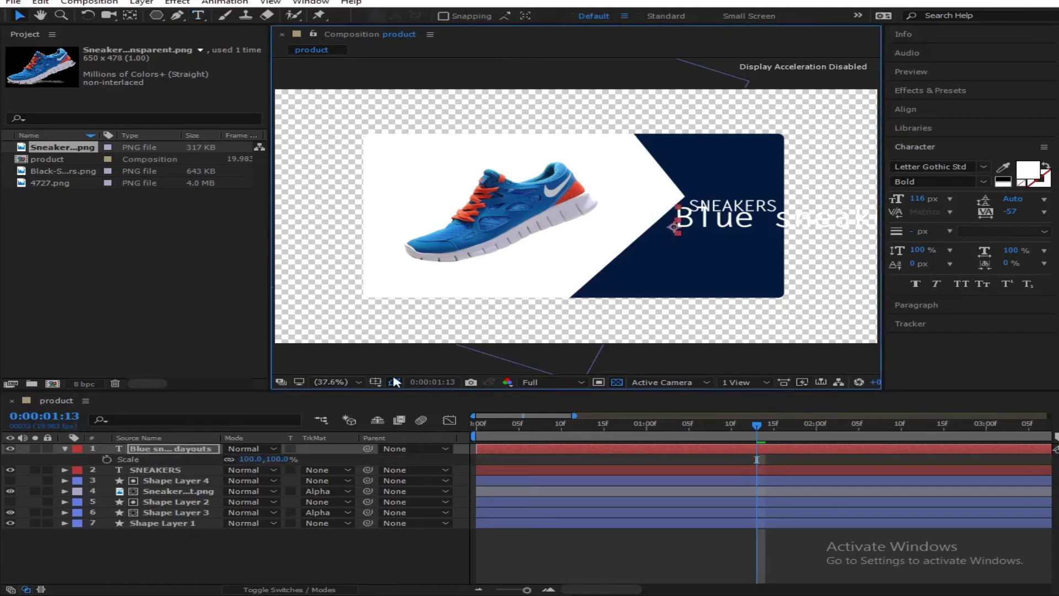
{"action": "left_click_drag", "start_coordinate": [279, 460], "coordinate": [249, 491]}
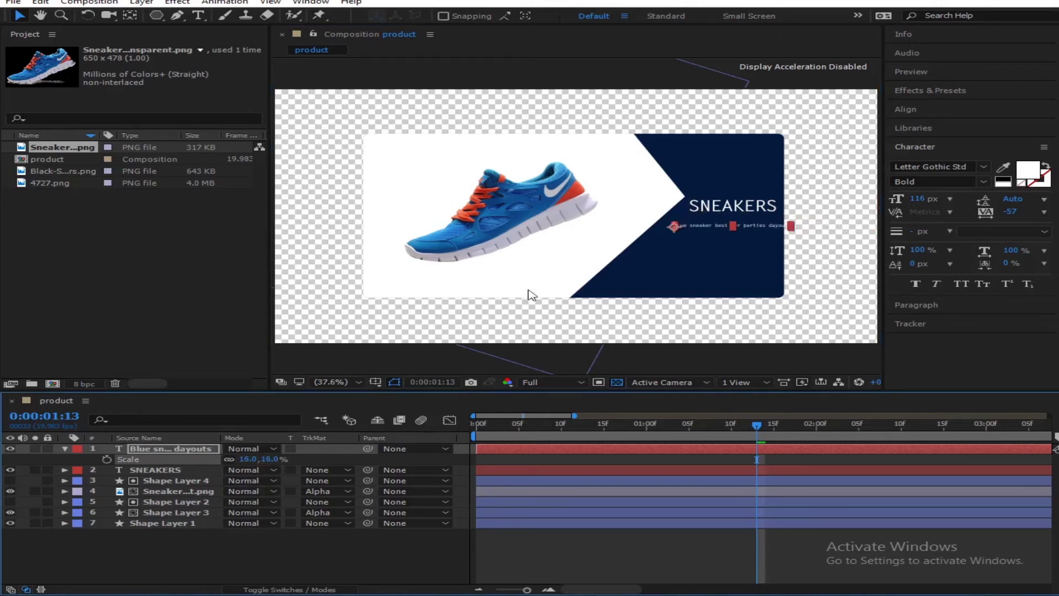
Step: Break the tagline into two lines after "parties" so the second line reads "day outs", aligned with the first
{"action": "scroll", "coordinate": [768, 220], "scroll_direction": "up", "scroll_amount": 2}
{"action": "key", "text": "h"}
{"action": "left_click_drag", "start_coordinate": [779, 220], "coordinate": [270, 202]}
{"action": "key", "text": "v"}
{"action": "left_click", "coordinate": [178, 15]}
{"action": "left_click", "coordinate": [198, 15]}
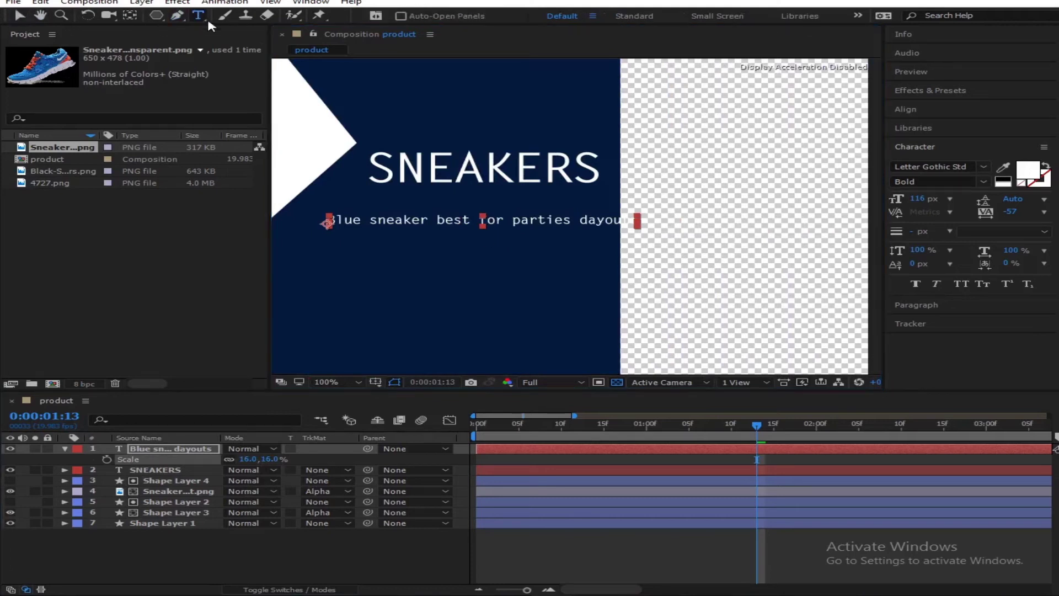
{"action": "left_click", "coordinate": [603, 220]}
{"action": "left_click", "coordinate": [573, 220]}
{"action": "key", "text": "Return"}
{"action": "left_click_drag", "start_coordinate": [475, 230], "coordinate": [555, 202]}
{"action": "key", "text": "ctrl+t"}
{"action": "left_click", "coordinate": [414, 209]}
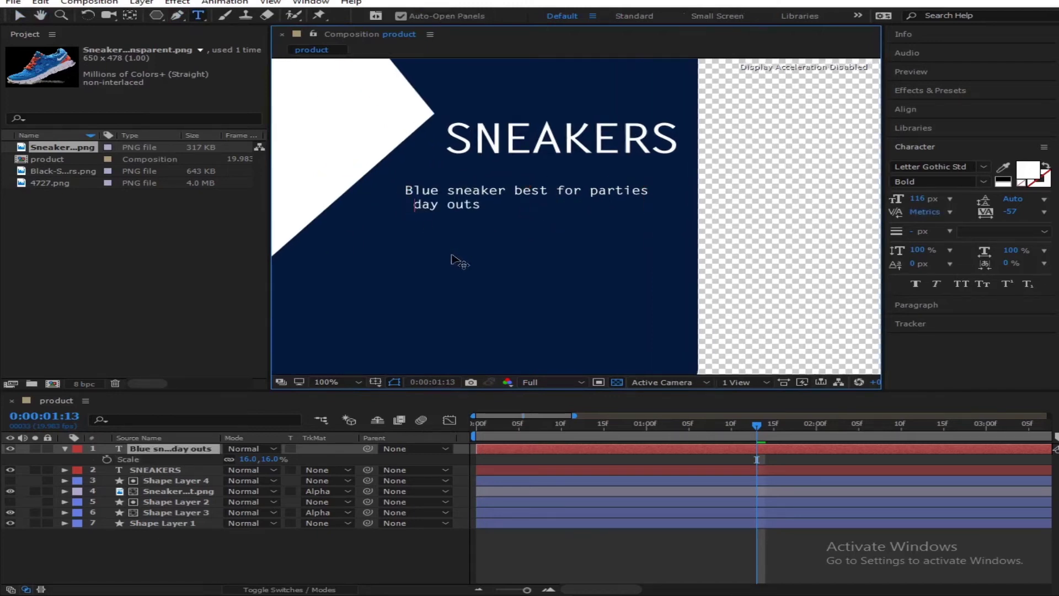
{"action": "left_click", "coordinate": [485, 208]}
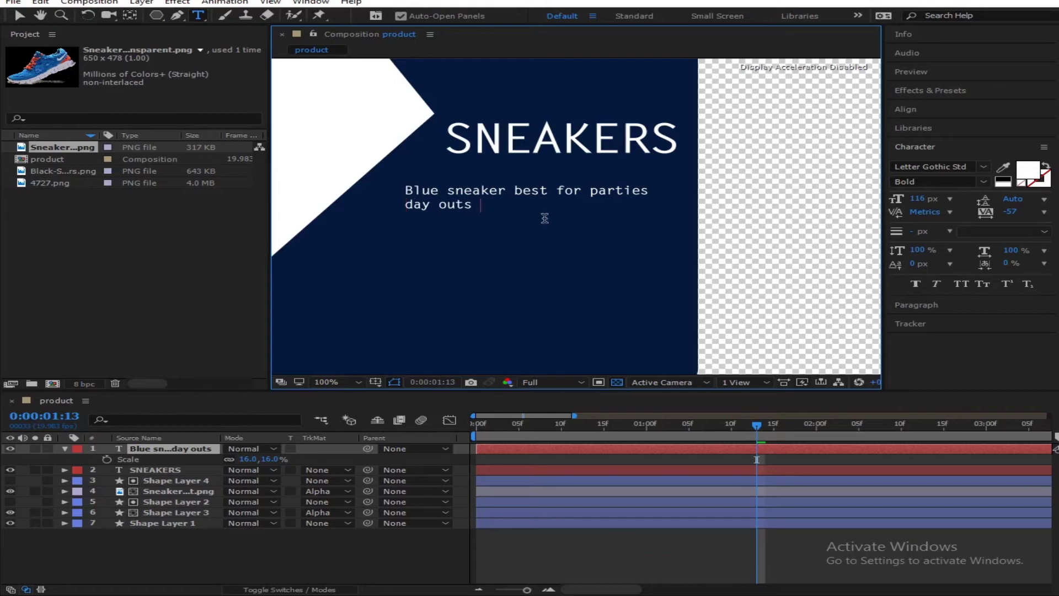
{"action": "left_click", "coordinate": [21, 19]}
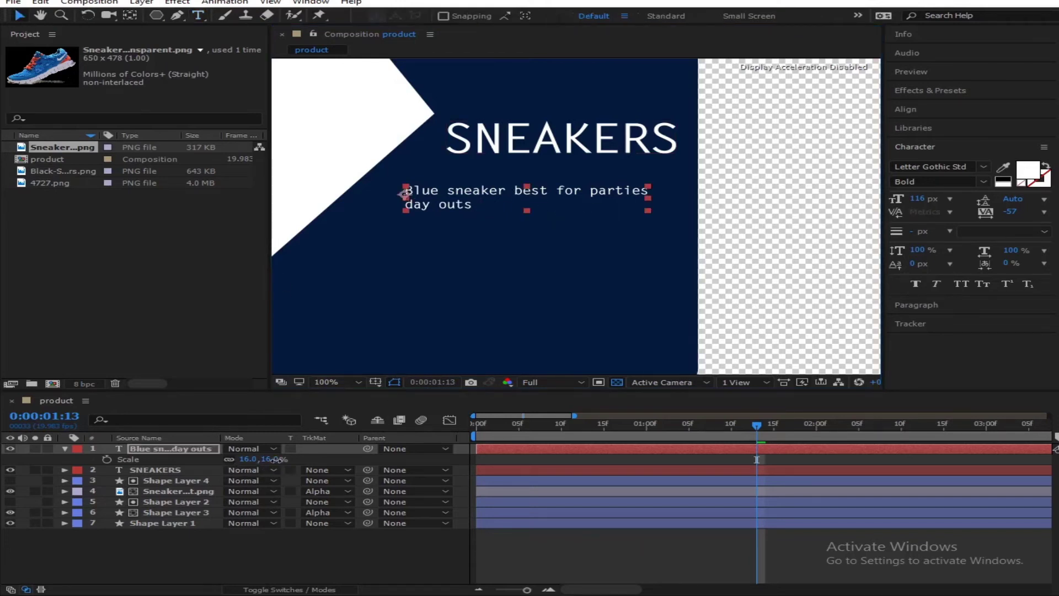
Step: Scale the two-line tagline to 32% and check it with the whole card fitted in view
{"action": "left_click_drag", "start_coordinate": [267, 459], "coordinate": [288, 460]}
{"action": "left_click", "coordinate": [337, 382]}
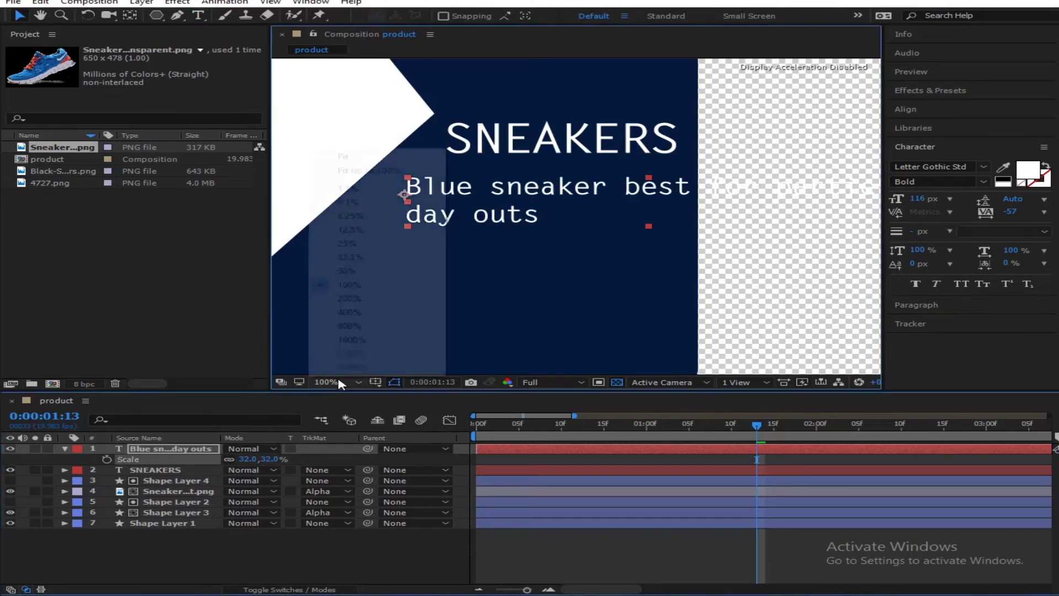
{"action": "left_click", "coordinate": [337, 169]}
{"action": "left_click", "coordinate": [393, 534]}
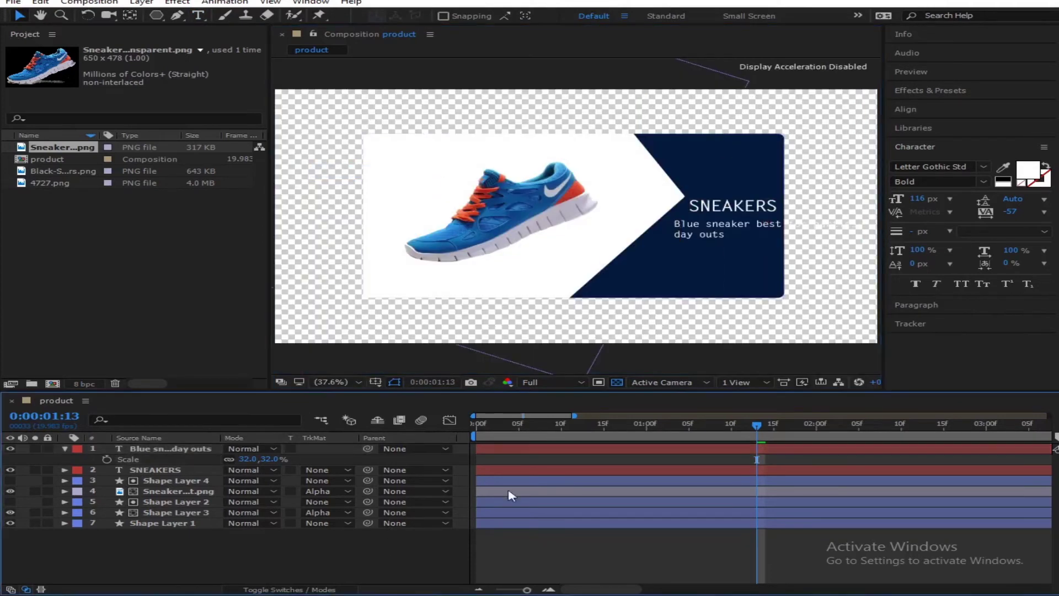
Step: Set the tagline's font style to Medium and move it slightly up, closer to SNEAKERS
{"action": "left_click", "coordinate": [734, 224]}
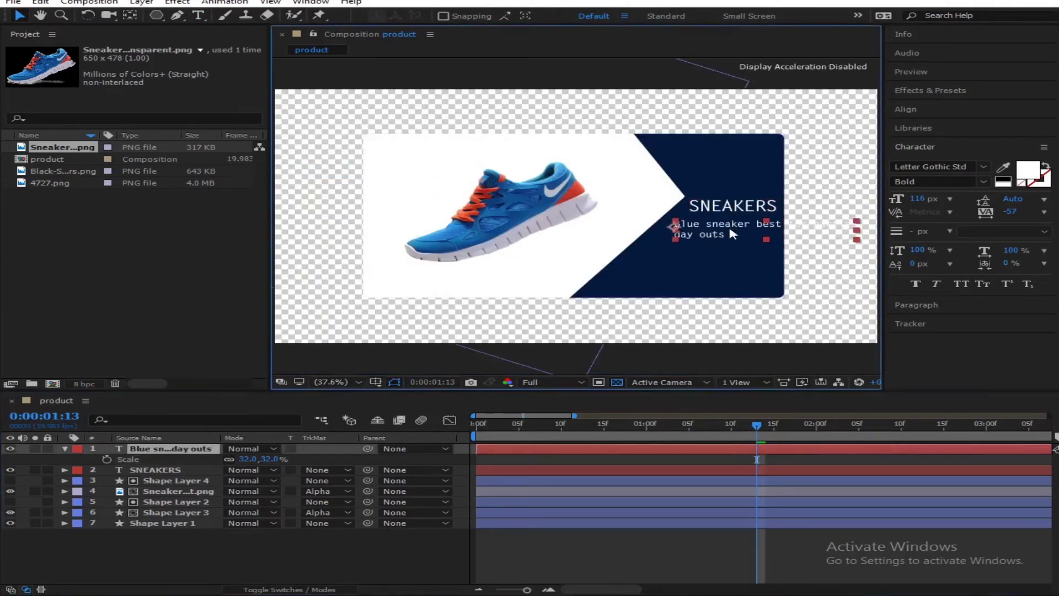
{"action": "left_click", "coordinate": [986, 189]}
{"action": "left_click", "coordinate": [985, 183]}
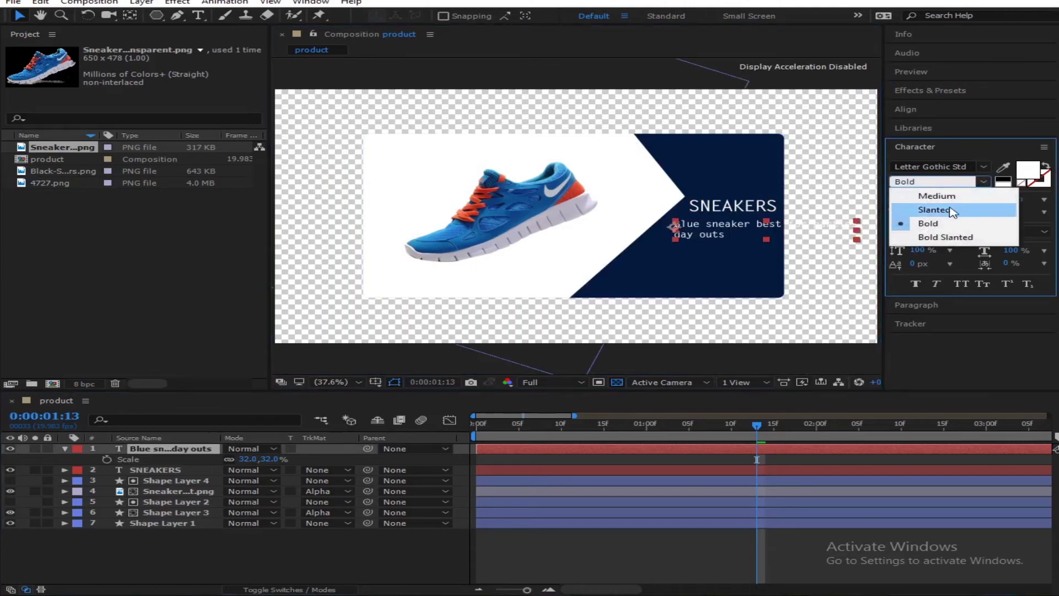
{"action": "left_click", "coordinate": [937, 196]}
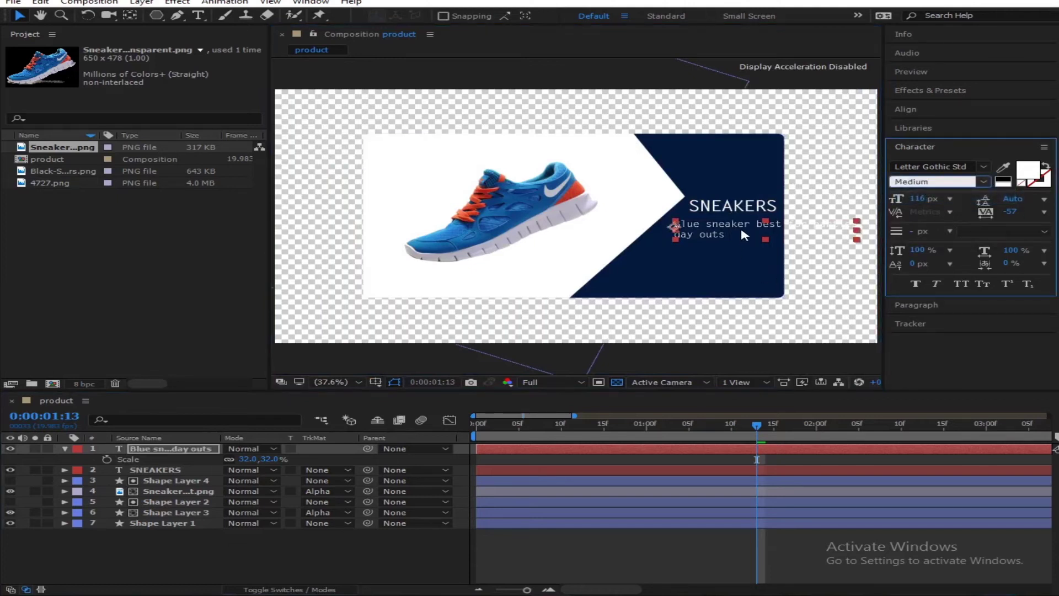
{"action": "left_click", "coordinate": [743, 227]}
{"action": "left_click", "coordinate": [396, 560]}
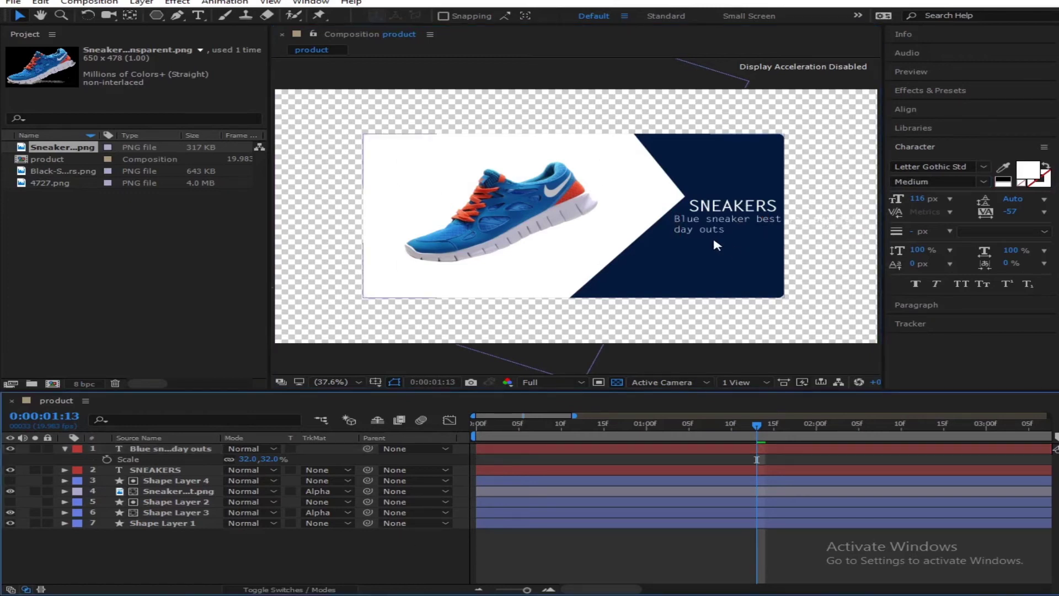
Step: Start an empty text layer in the lower navy area and change the font to Calibri
{"action": "scroll", "coordinate": [710, 235], "scroll_direction": "down", "scroll_amount": 1}
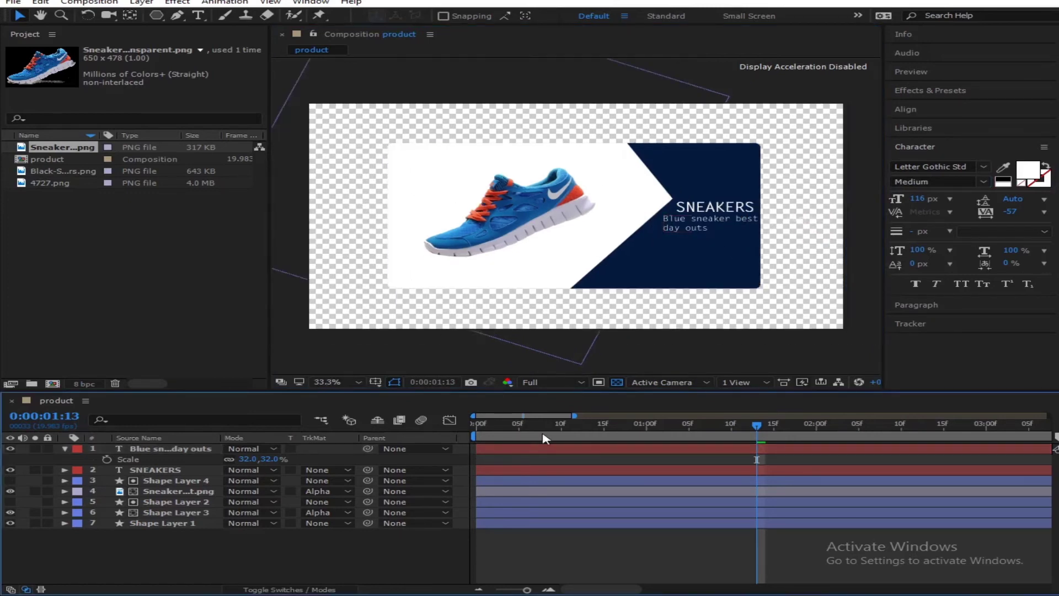
{"action": "left_click", "coordinate": [198, 16]}
{"action": "left_click", "coordinate": [652, 266]}
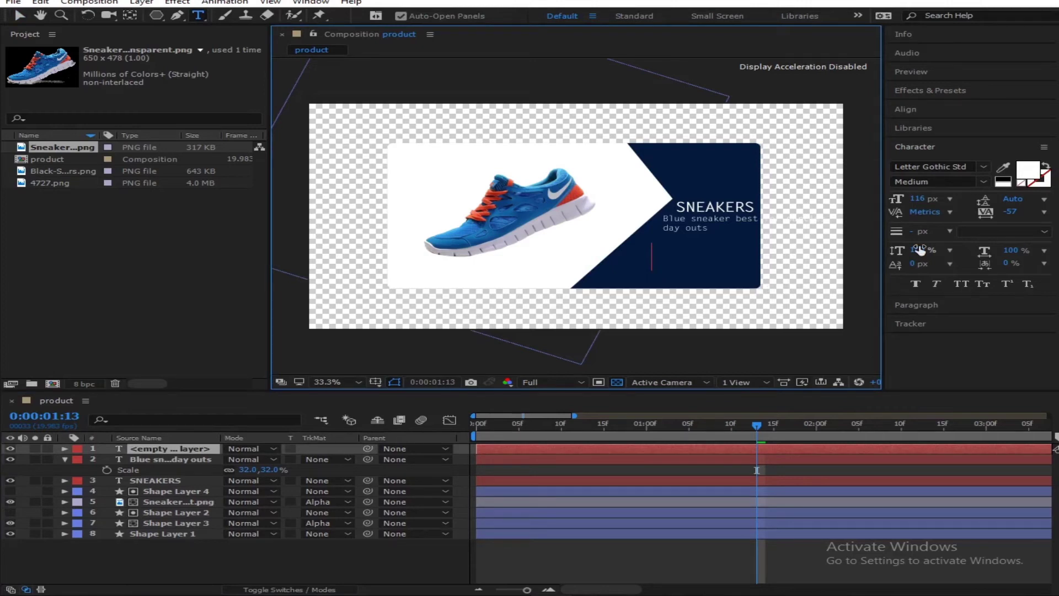
{"action": "type", "text": "$"}
{"action": "key", "text": "BackSpace"}
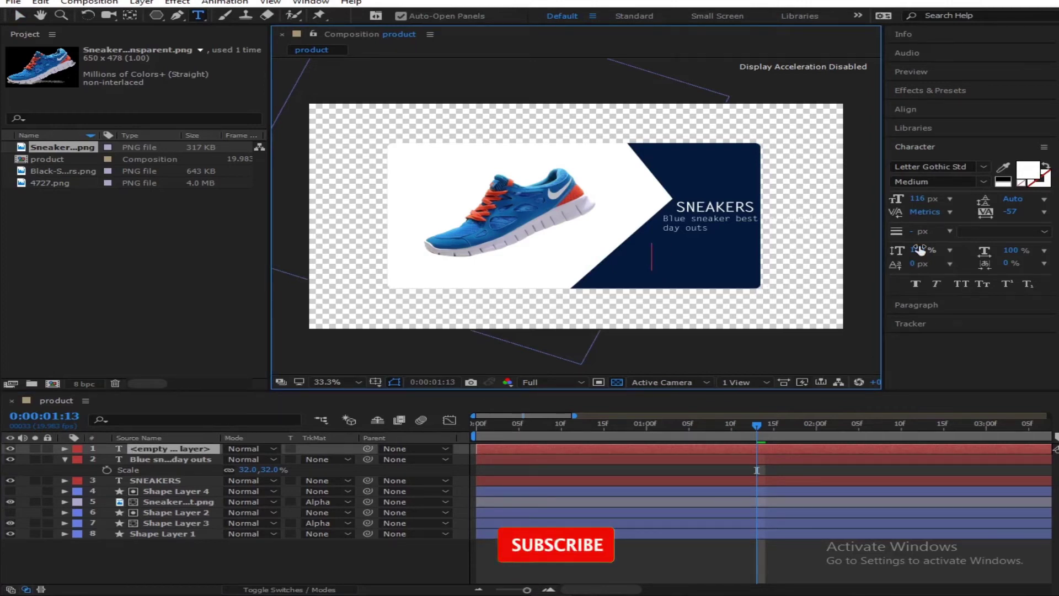
{"action": "left_click", "coordinate": [969, 166]}
{"action": "type", "text": "Calibri"}
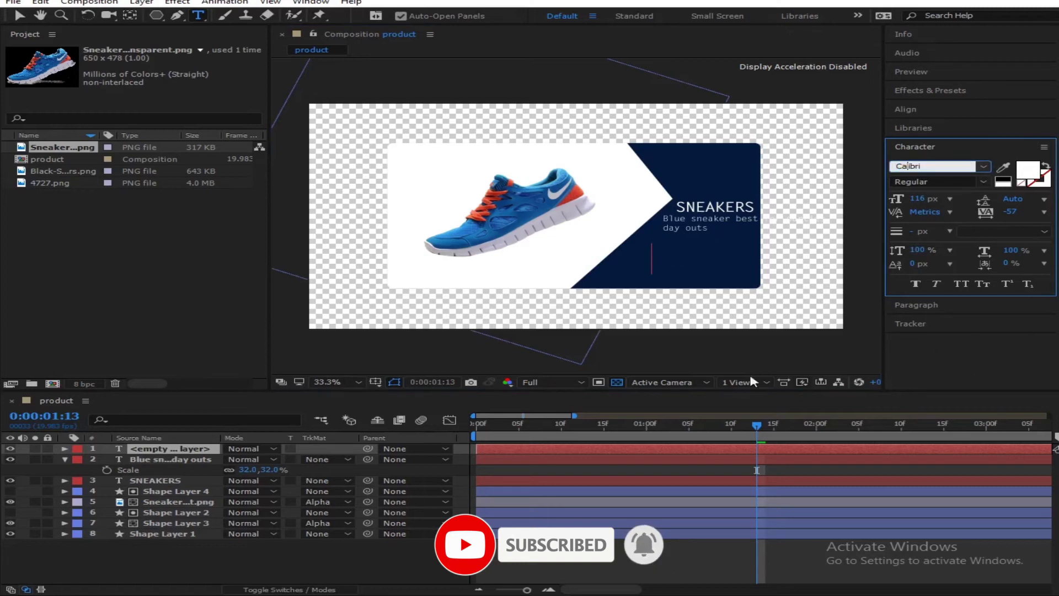
{"action": "left_click", "coordinate": [416, 566]}
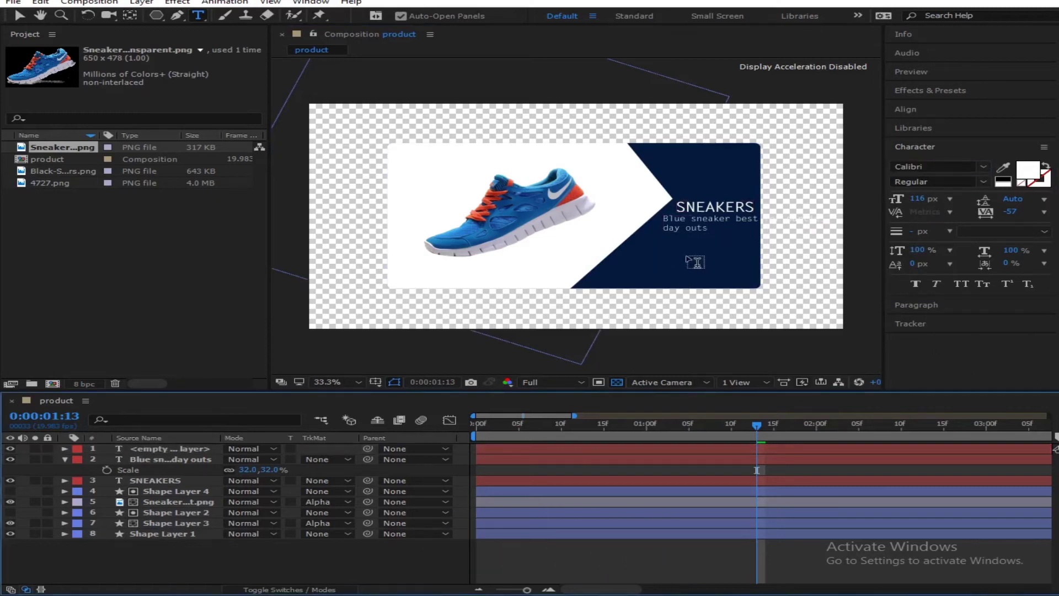
Step: Add a price text layer reading "$45" below the tagline, in Calibri at 69 px
{"action": "left_click", "coordinate": [667, 270]}
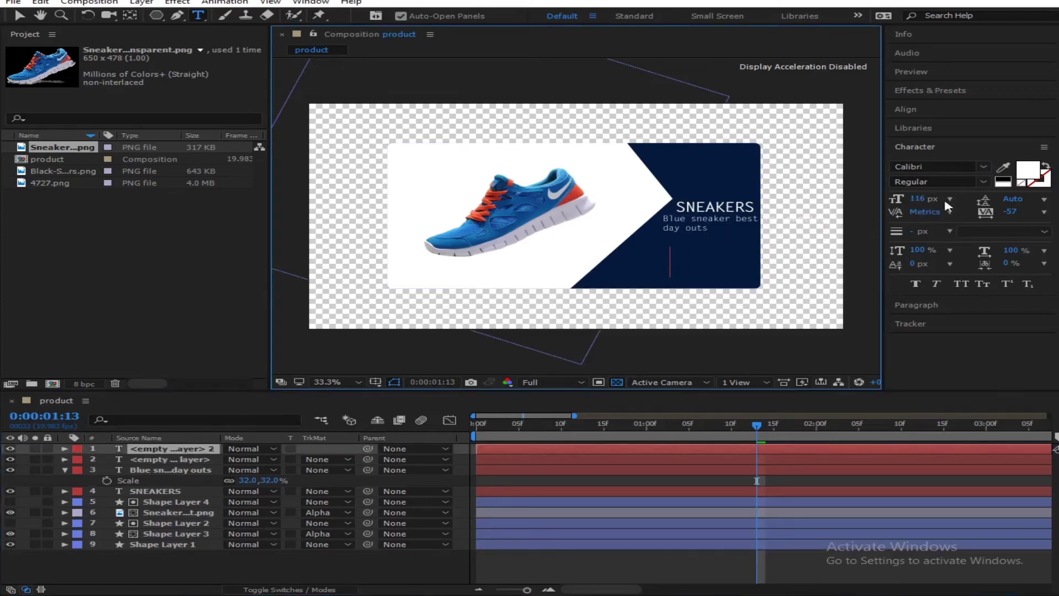
{"action": "left_click_drag", "start_coordinate": [918, 198], "coordinate": [901, 211]}
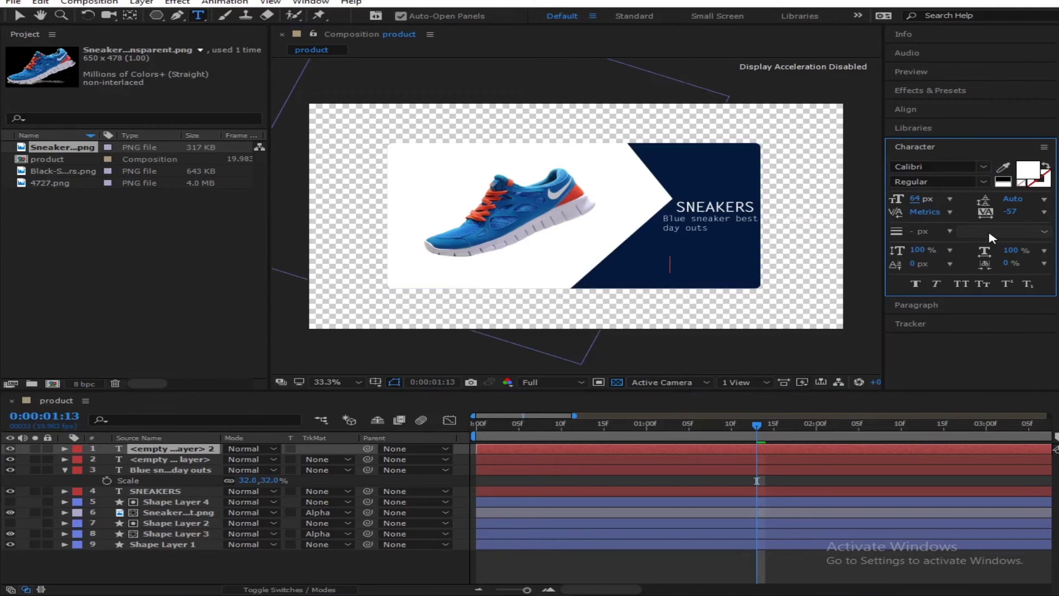
{"action": "left_click", "coordinate": [916, 198]}
{"action": "type", "text": "4"}
{"action": "key", "text": "BackSpace"}
{"action": "type", "text": "0"}
{"action": "key", "text": "Return"}
{"action": "left_click_drag", "start_coordinate": [916, 199], "coordinate": [996, 199]}
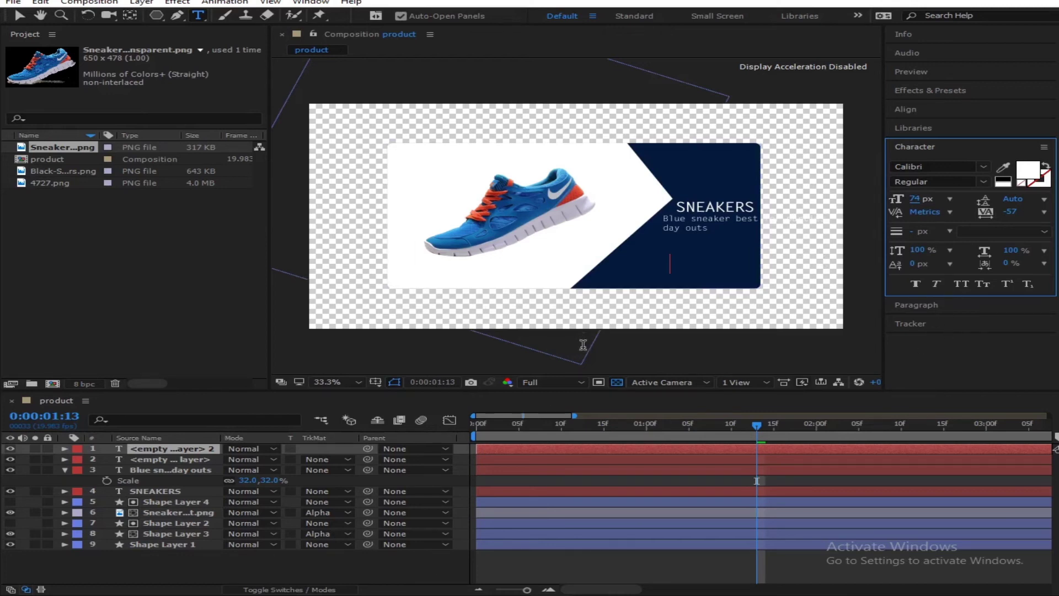
{"action": "left_click", "coordinate": [915, 199]}
{"action": "type", "text": "4"}
{"action": "key", "text": "Return"}
{"action": "left_click_drag", "start_coordinate": [920, 199], "coordinate": [939, 199]}
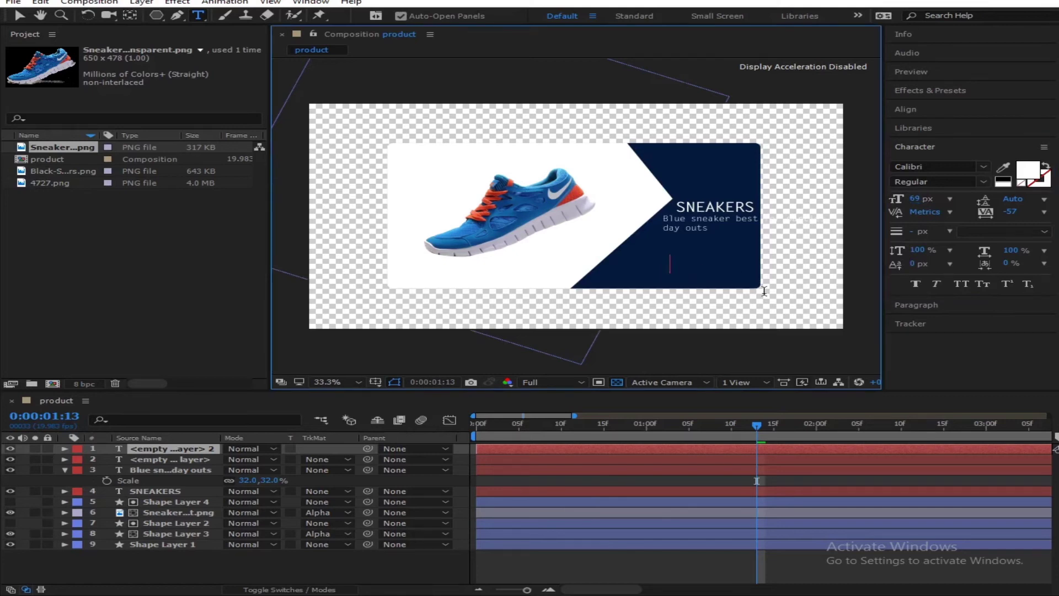
{"action": "type", "text": "$45"}
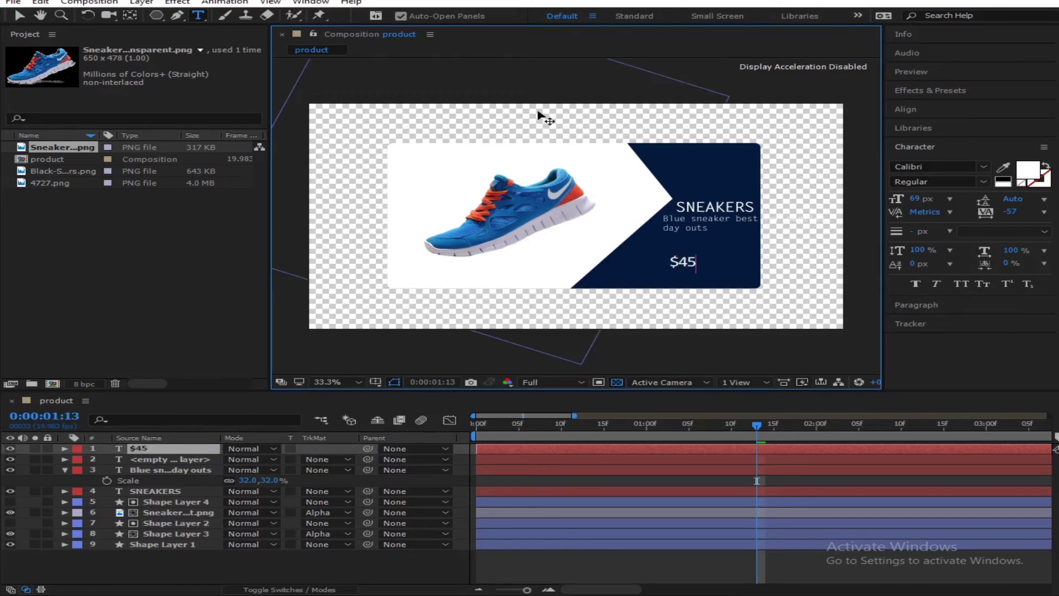
Step: Scale the $45 text to 151%, move it to the card's lower-right corner, and collapse the expanded text layers
{"action": "left_click", "coordinate": [22, 16]}
{"action": "key", "text": "s"}
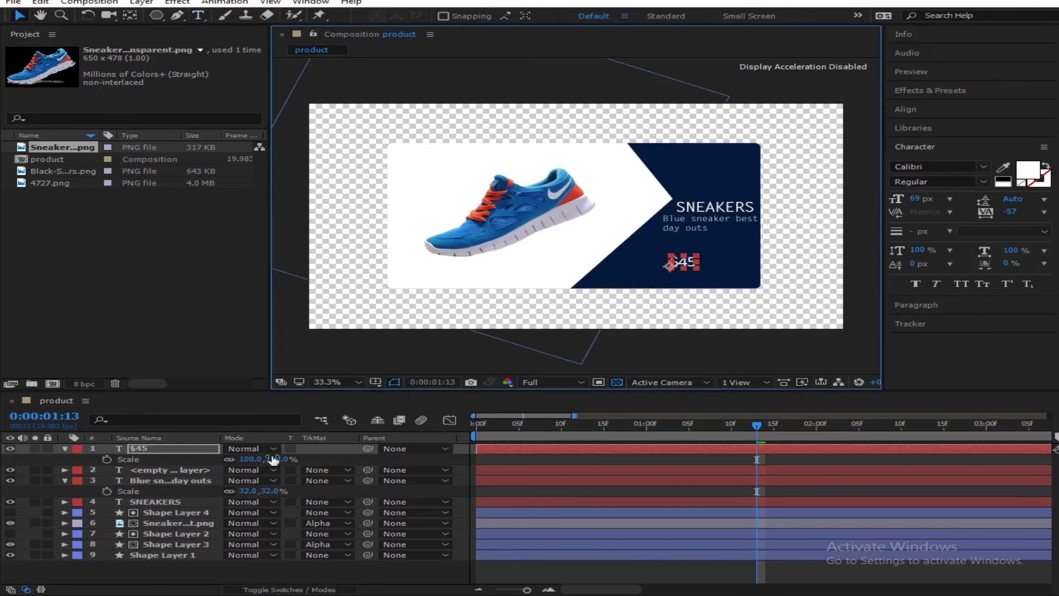
{"action": "left_click_drag", "start_coordinate": [276, 459], "coordinate": [295, 459]}
{"action": "key", "text": "Caps_Lock"}
{"action": "key", "text": "Caps_Lock"}
{"action": "left_click_drag", "start_coordinate": [692, 262], "coordinate": [733, 272]}
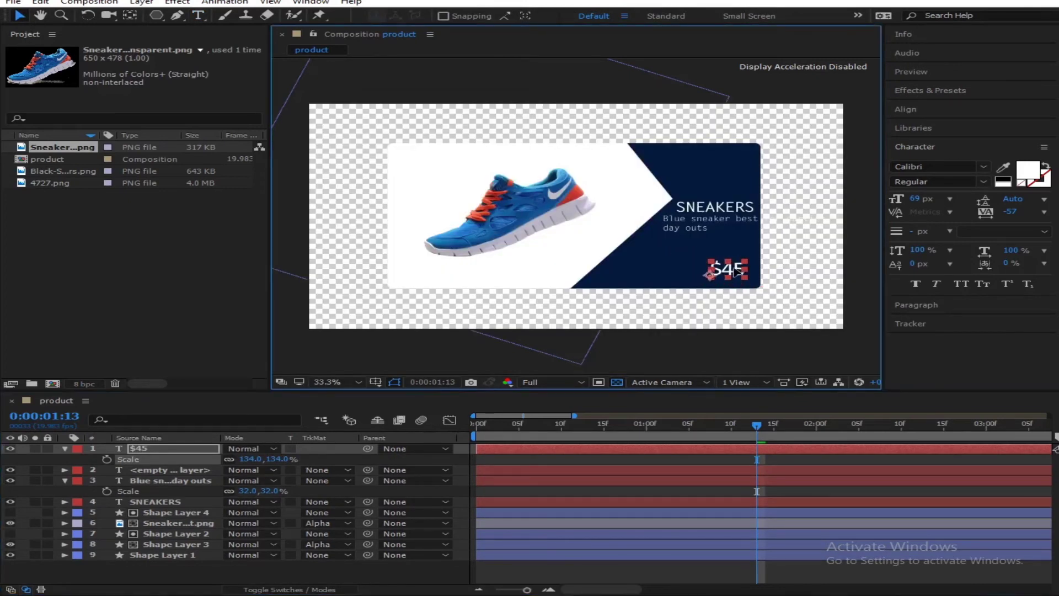
{"action": "left_click_drag", "start_coordinate": [272, 459], "coordinate": [281, 459]}
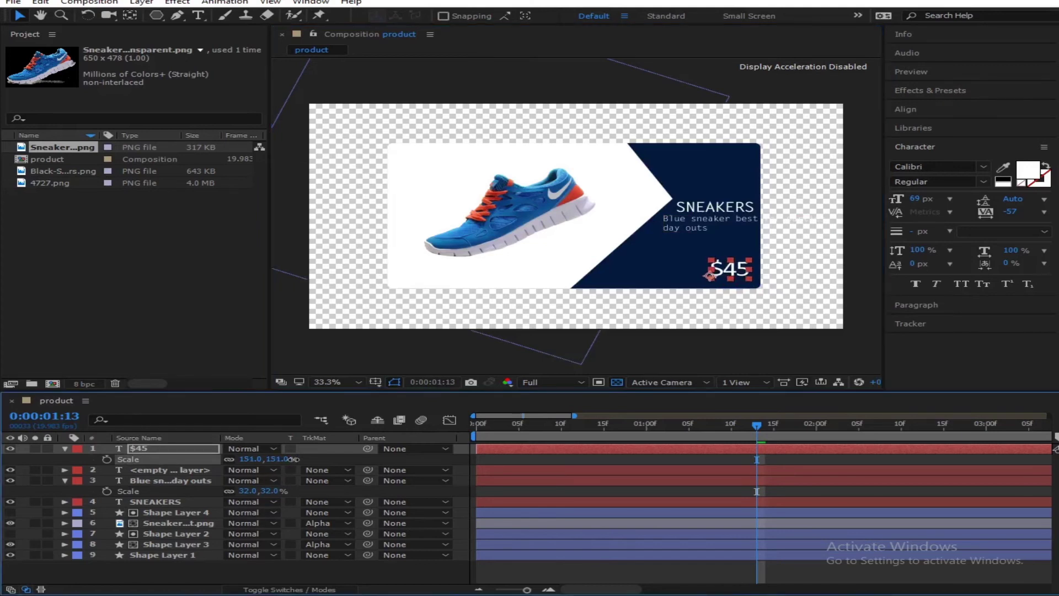
{"action": "left_click", "coordinate": [371, 573]}
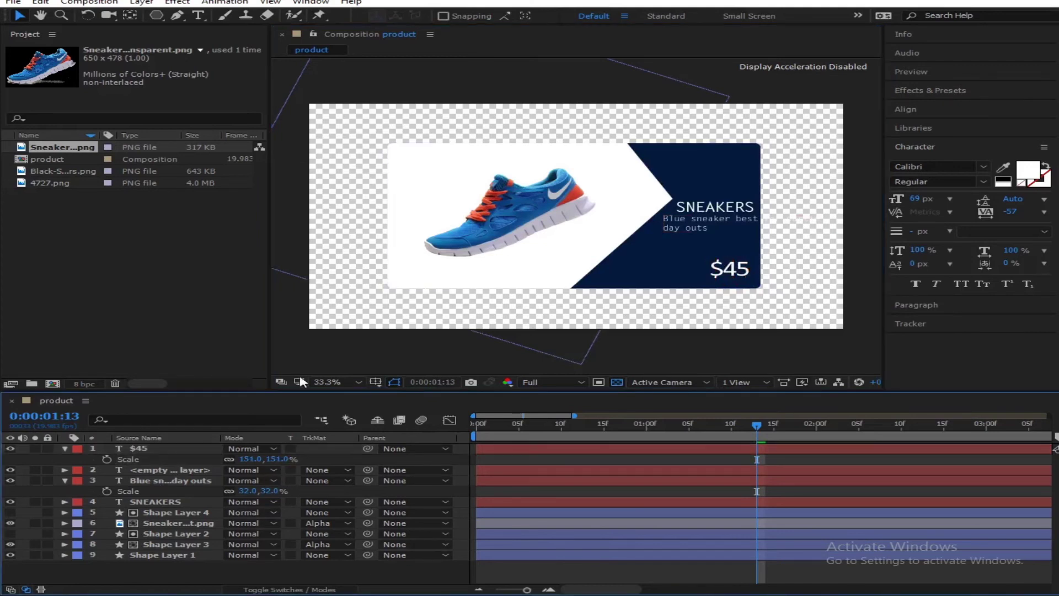
{"action": "left_click", "coordinate": [65, 449]}
{"action": "left_click", "coordinate": [65, 470]}
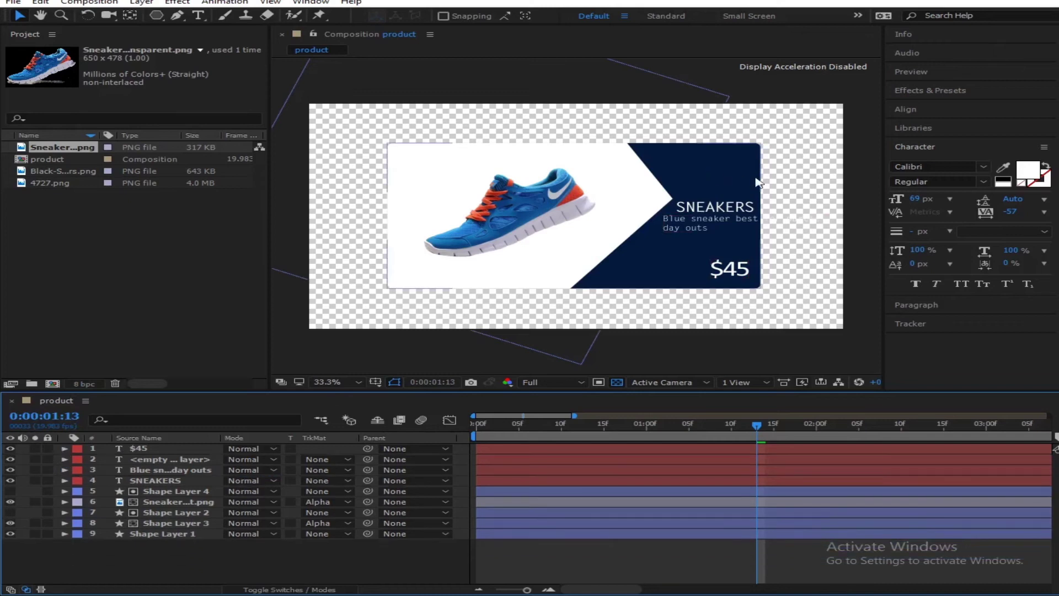
Step: Try the Bold Slanted font style on the SNEAKERS title and return it to Bold
{"action": "left_click", "coordinate": [710, 214]}
{"action": "left_click", "coordinate": [984, 181]}
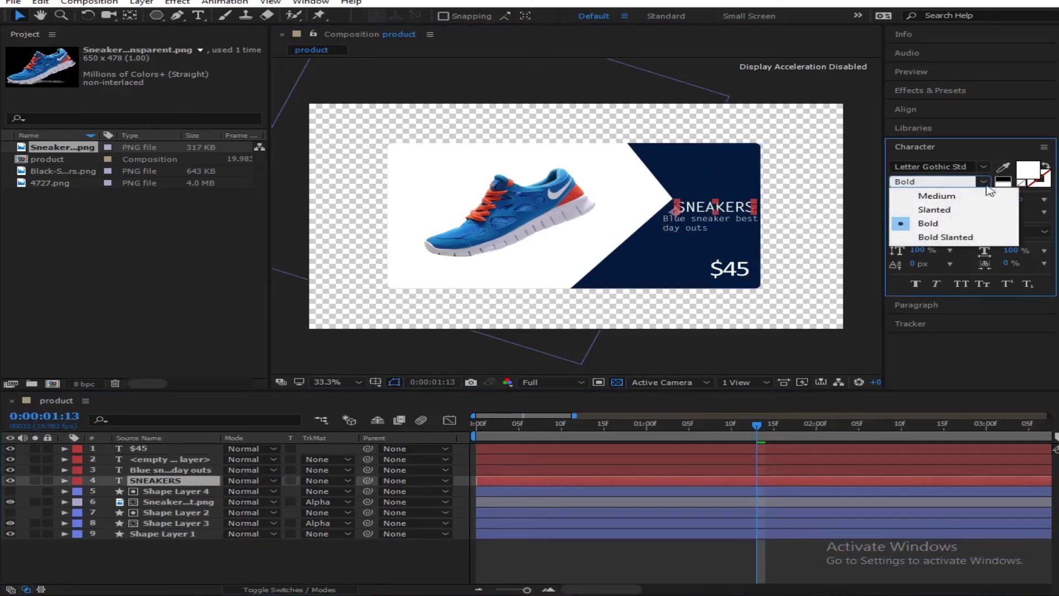
{"action": "left_click", "coordinate": [959, 238]}
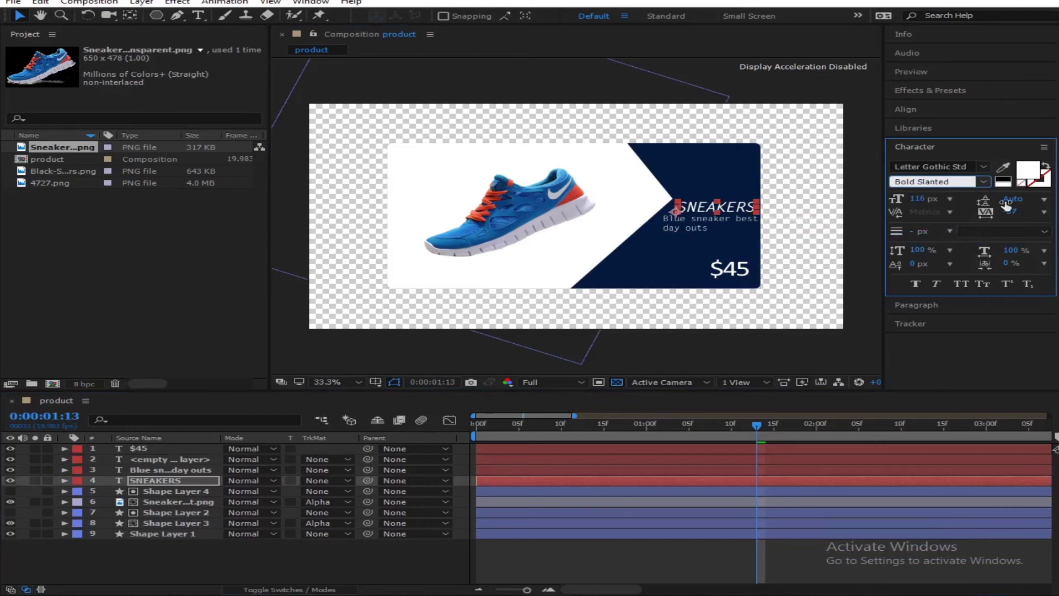
{"action": "left_click", "coordinate": [984, 182]}
{"action": "left_click", "coordinate": [959, 227]}
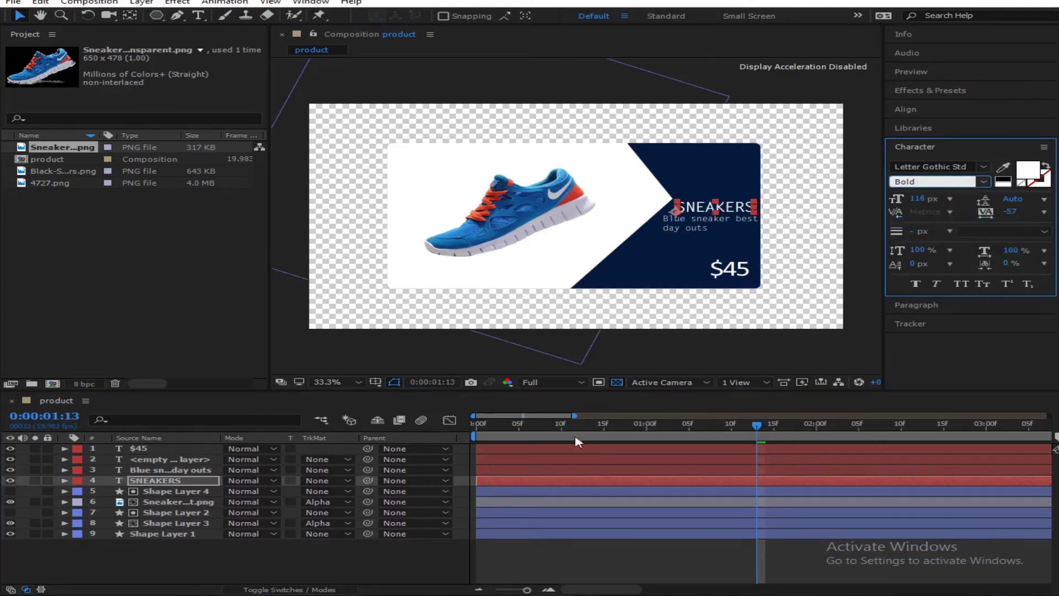
{"action": "left_click", "coordinate": [419, 544]}
Step: Change the SNEAKERS title's font to Arial and tighten its tracking to -143
{"action": "left_click", "coordinate": [718, 209]}
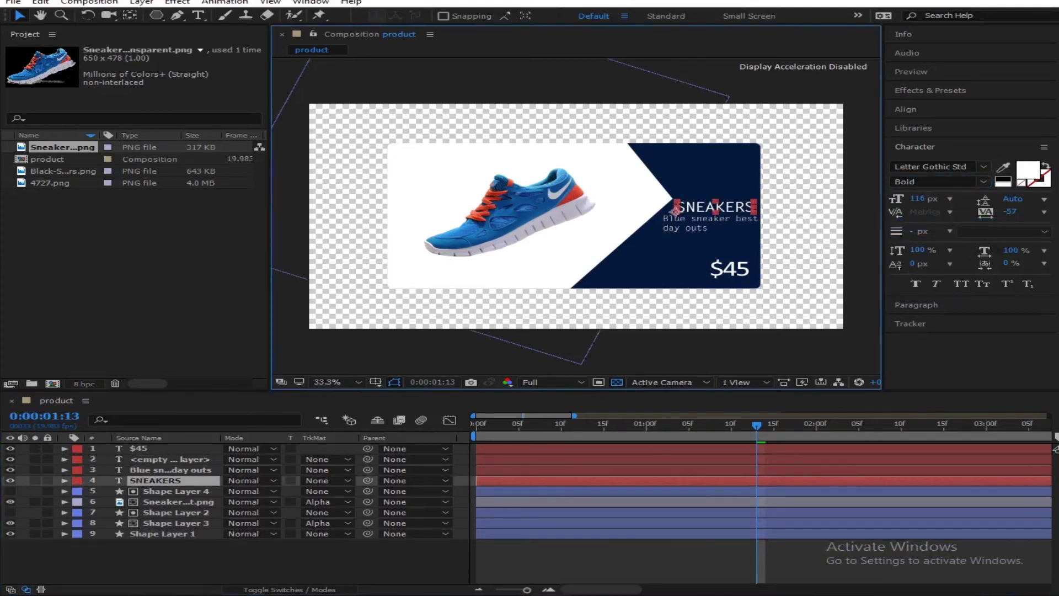
{"action": "left_click", "coordinate": [974, 165]}
{"action": "type", "text": "Arial"}
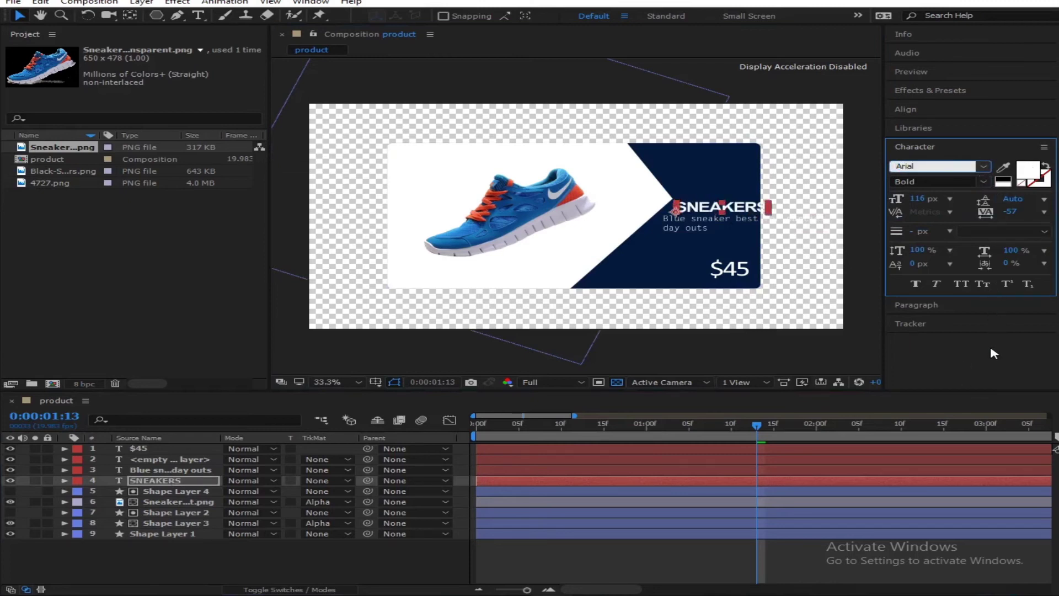
{"action": "left_click_drag", "start_coordinate": [1013, 215], "coordinate": [973, 237]}
{"action": "left_click", "coordinate": [353, 539]}
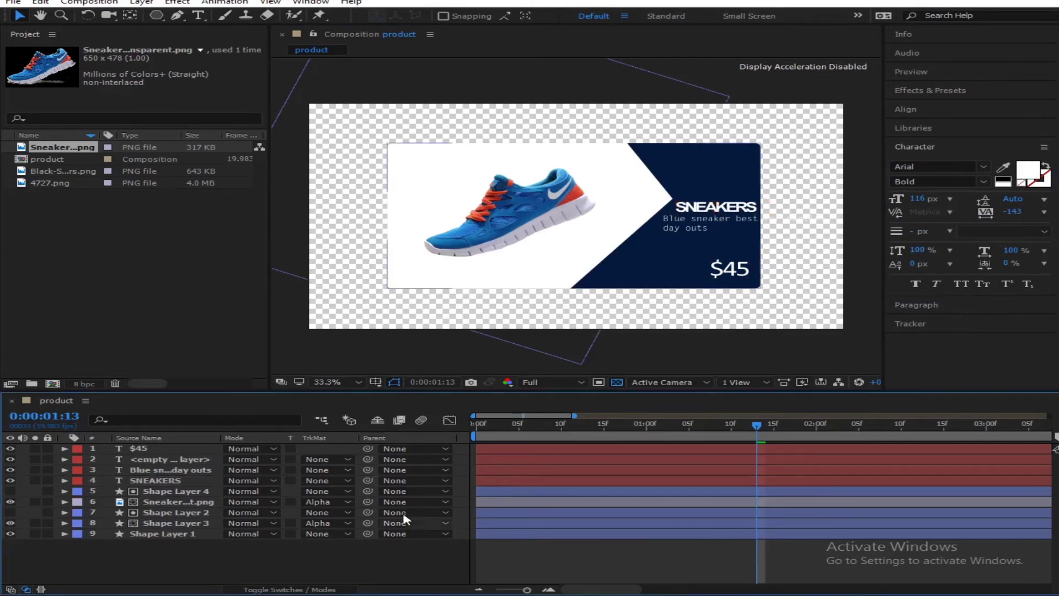
Step: Try the Regular font style on the SNEAKERS title and inspect it at 100% magnification before fitting the view
{"action": "left_click", "coordinate": [725, 211]}
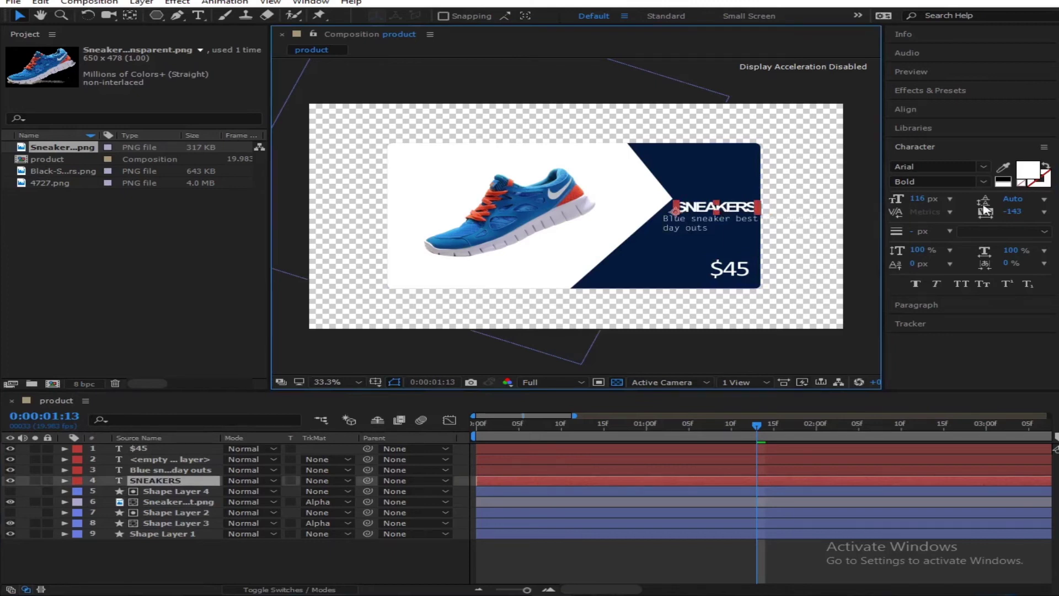
{"action": "left_click", "coordinate": [983, 182]}
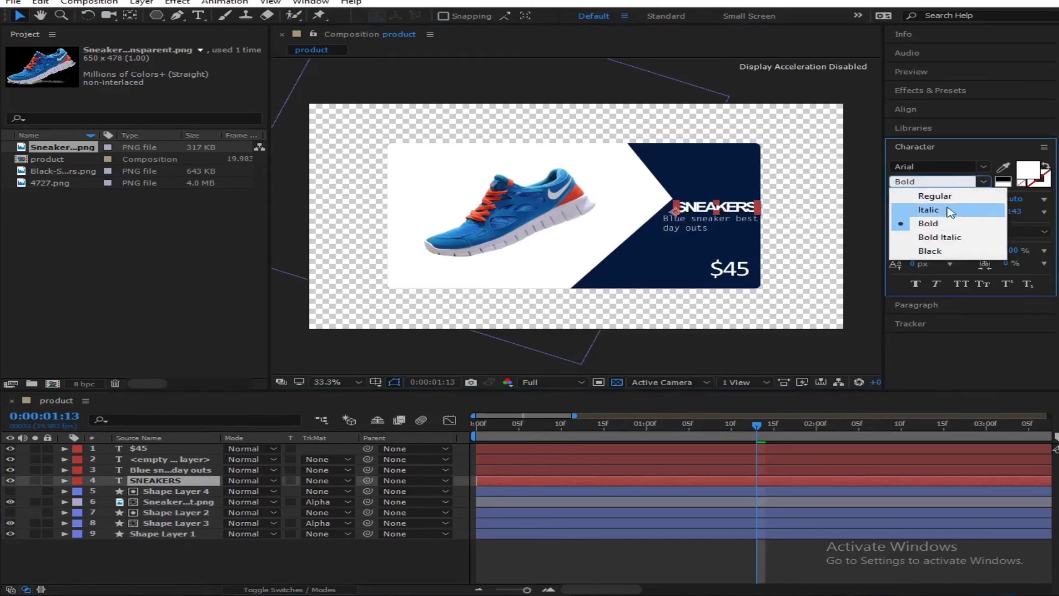
{"action": "left_click", "coordinate": [956, 197]}
{"action": "left_click", "coordinate": [383, 589]}
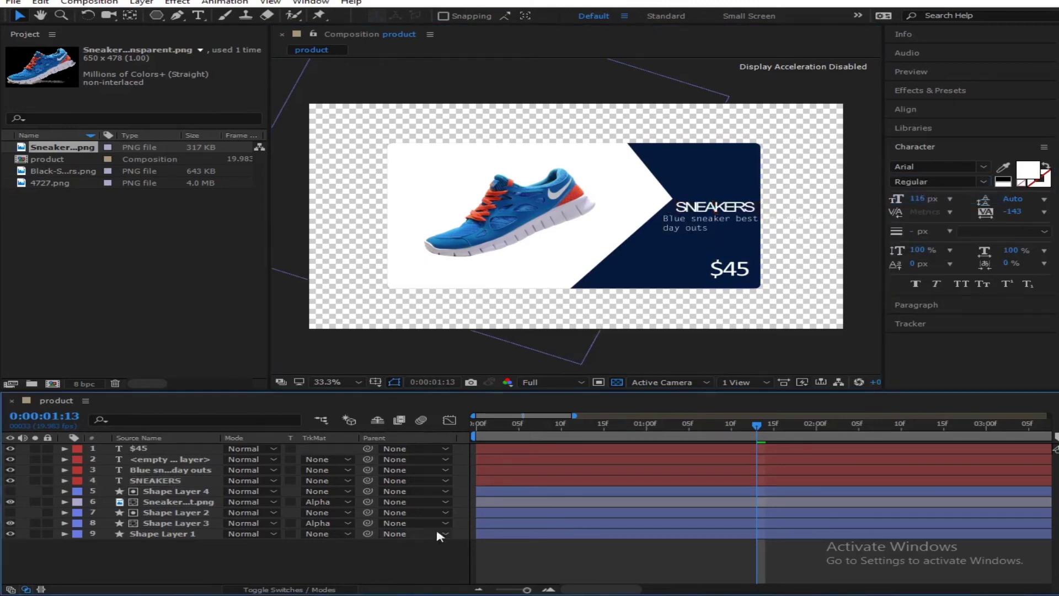
{"action": "key", "text": "slash"}
{"action": "left_click_drag", "start_coordinate": [802, 232], "coordinate": [511, 218]}
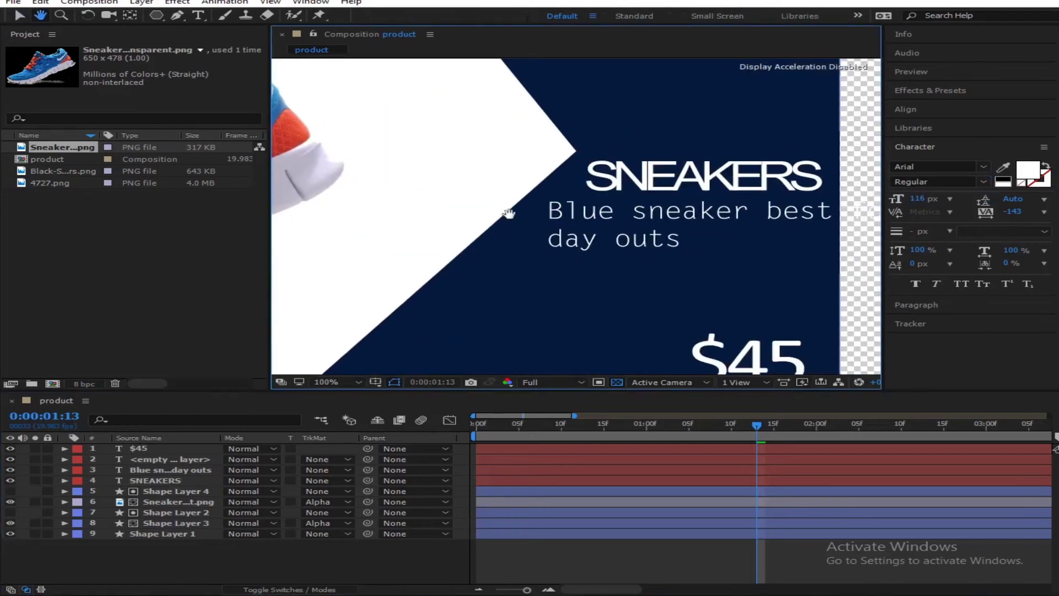
{"action": "left_click", "coordinate": [678, 183]}
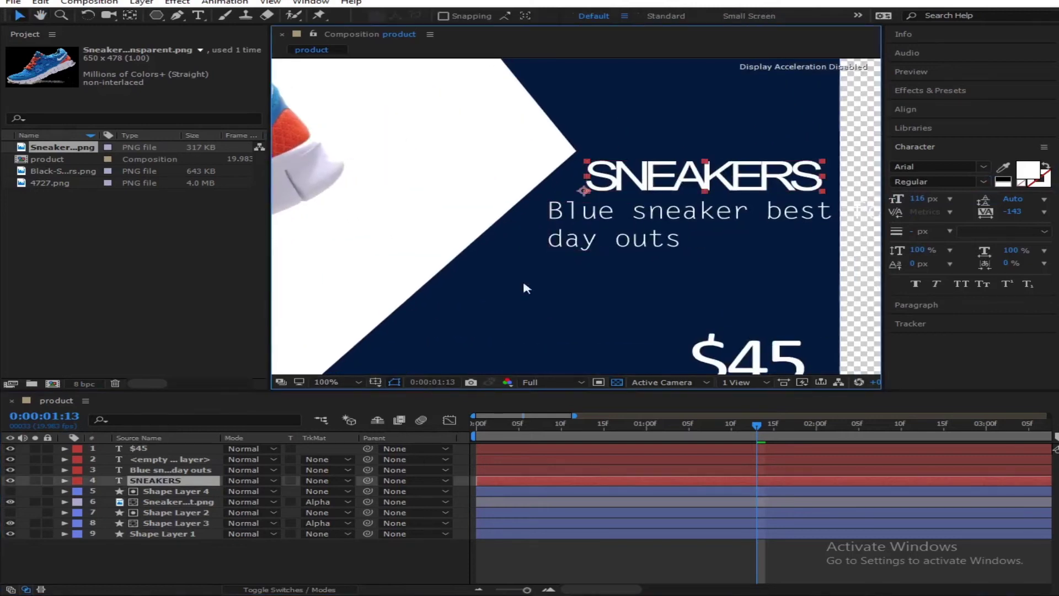
{"action": "left_click", "coordinate": [342, 382]}
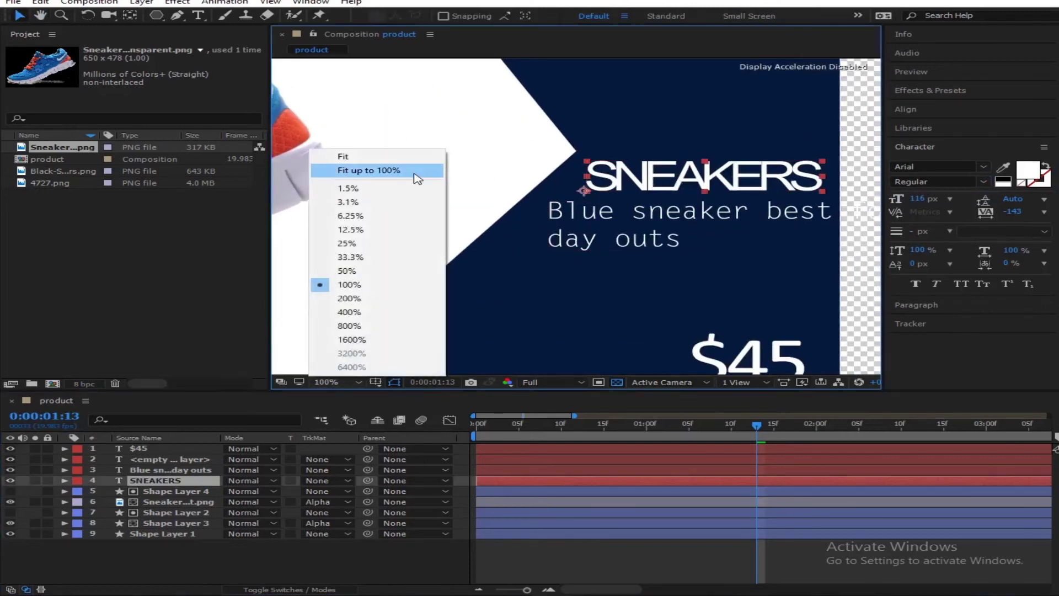
{"action": "left_click", "coordinate": [415, 173]}
{"action": "left_click", "coordinate": [327, 550]}
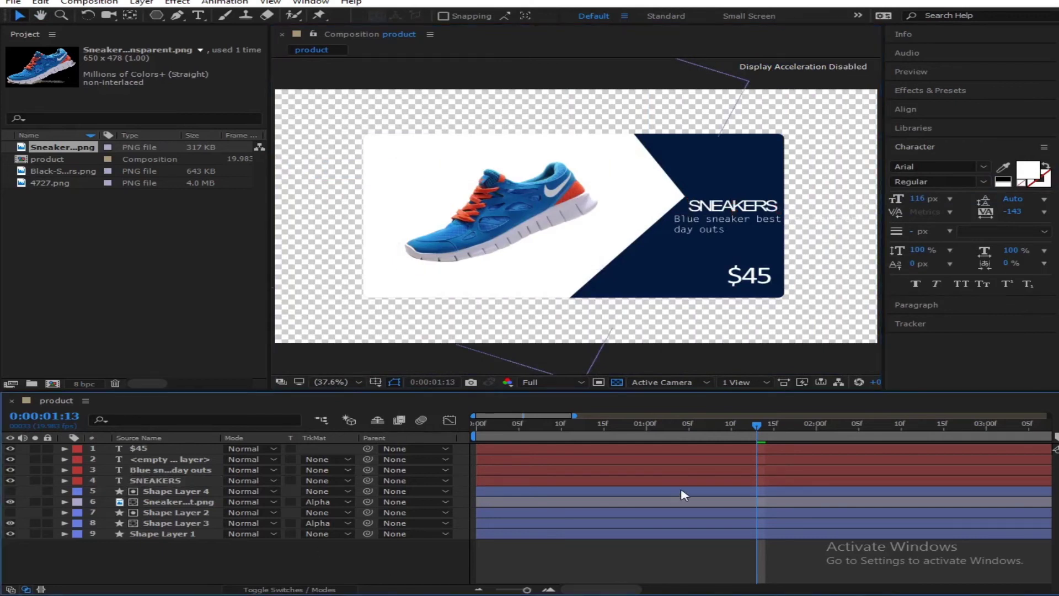
Step: Change the SNEAKERS title's font to Letter Gothic Std in the Bold style
{"action": "left_click", "coordinate": [742, 212]}
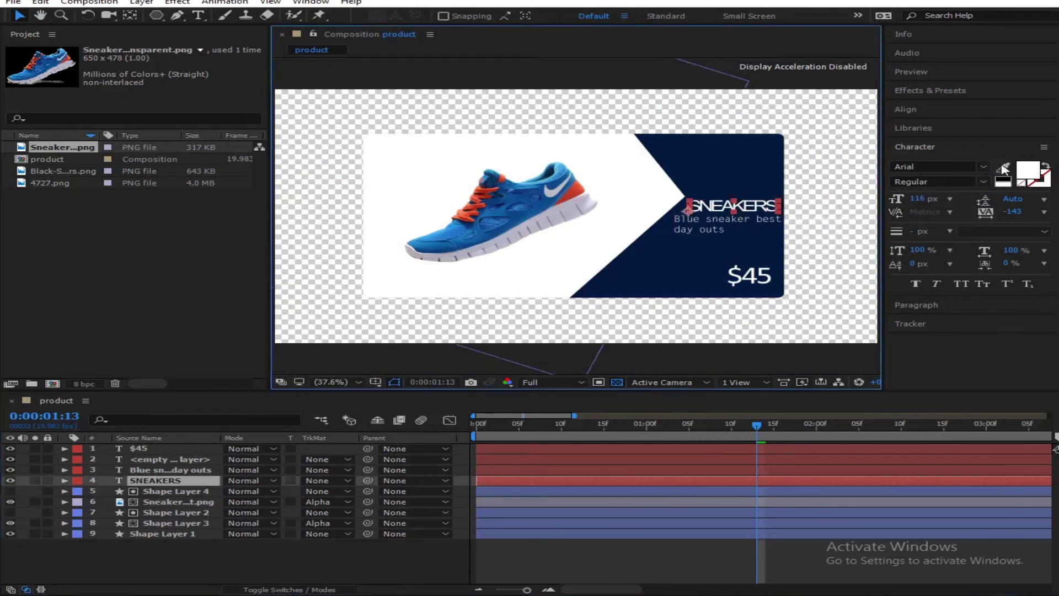
{"action": "left_click", "coordinate": [934, 166]}
{"action": "type", "text": "Letter Gothic Std"}
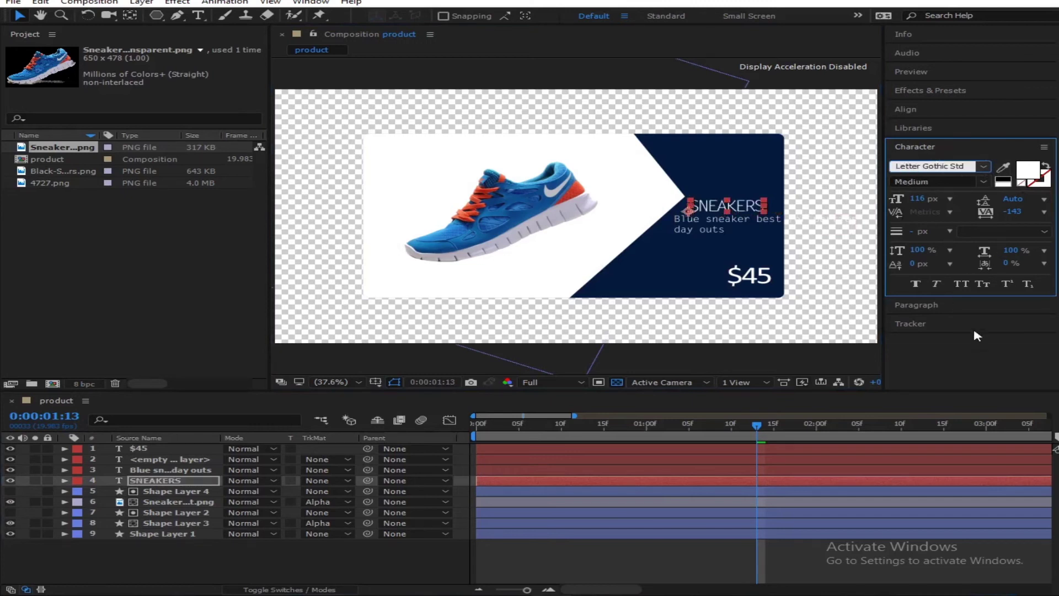
{"action": "left_click", "coordinate": [326, 552]}
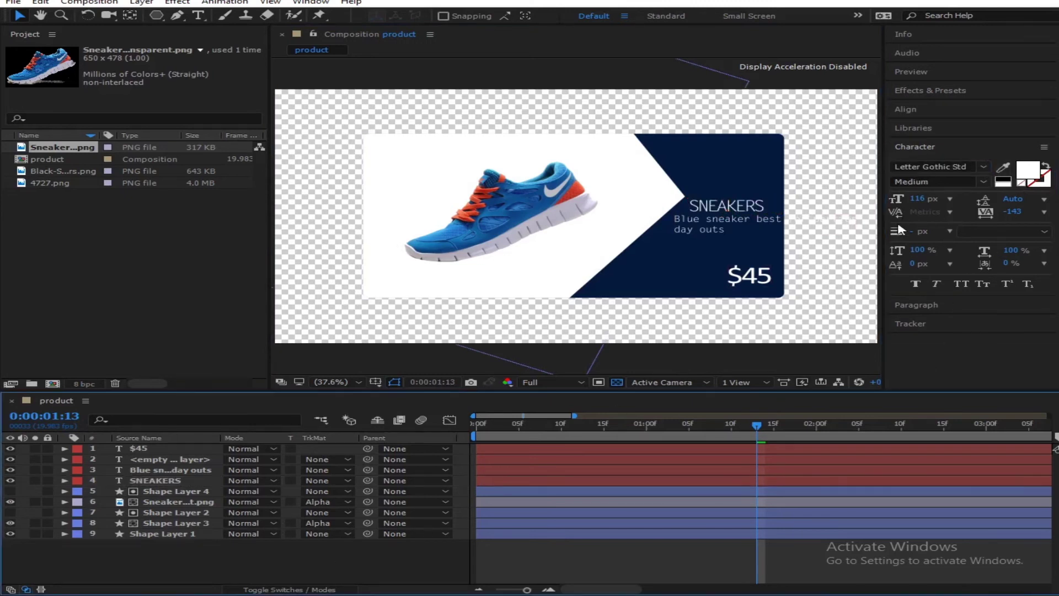
{"action": "left_click", "coordinate": [709, 211]}
{"action": "left_click", "coordinate": [971, 181]}
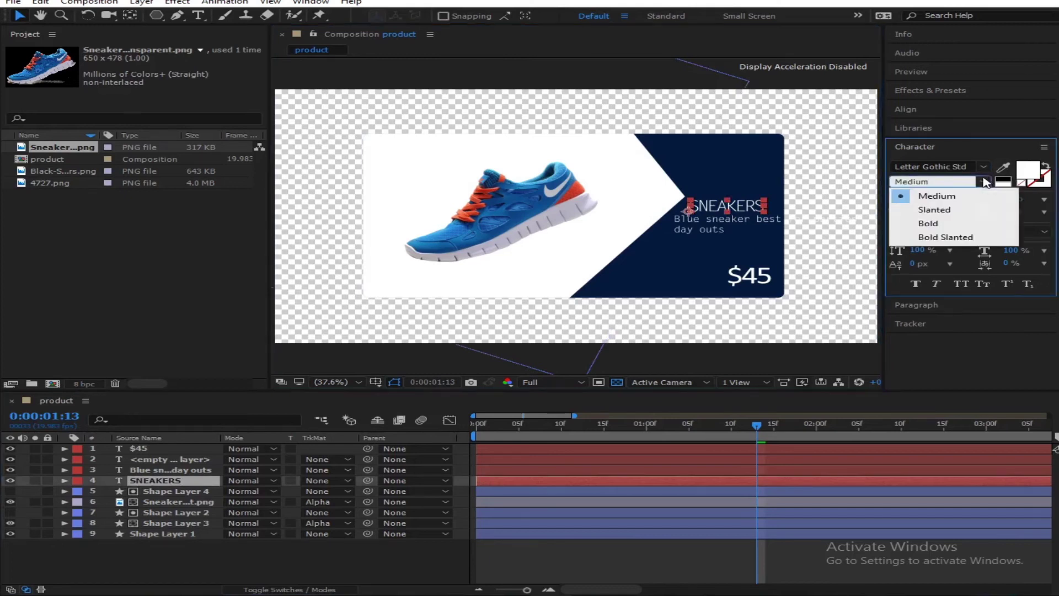
{"action": "left_click", "coordinate": [930, 226]}
{"action": "left_click", "coordinate": [430, 549]}
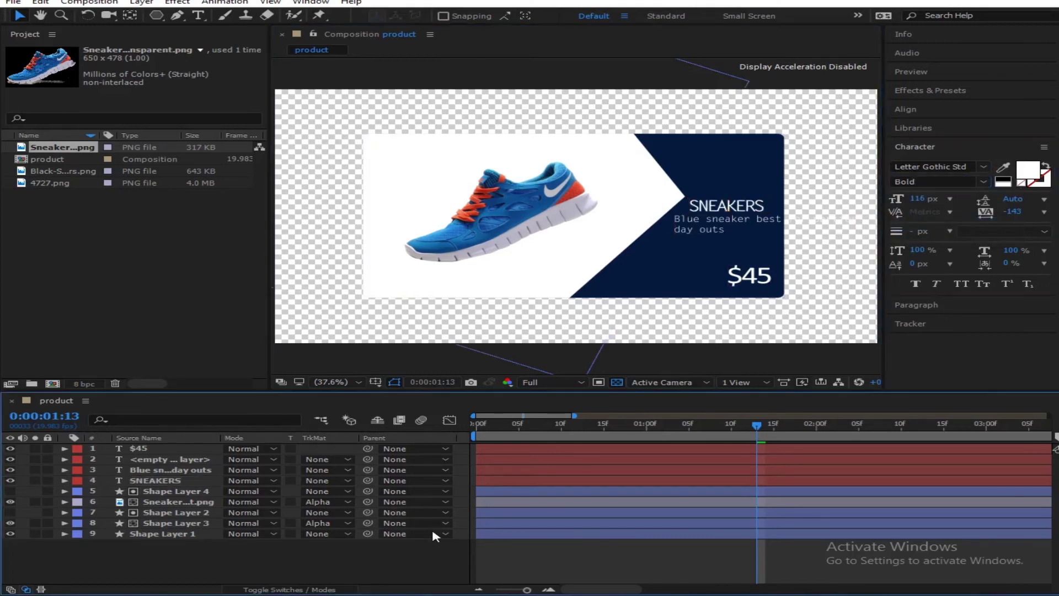
Step: Loosen the SNEAKERS title's tracking to -67 and nudge it slightly above the tagline
{"action": "scroll", "coordinate": [655, 206], "scroll_direction": "down", "scroll_amount": 1}
{"action": "left_click", "coordinate": [714, 212]}
{"action": "left_click_drag", "start_coordinate": [714, 212], "coordinate": [715, 211]}
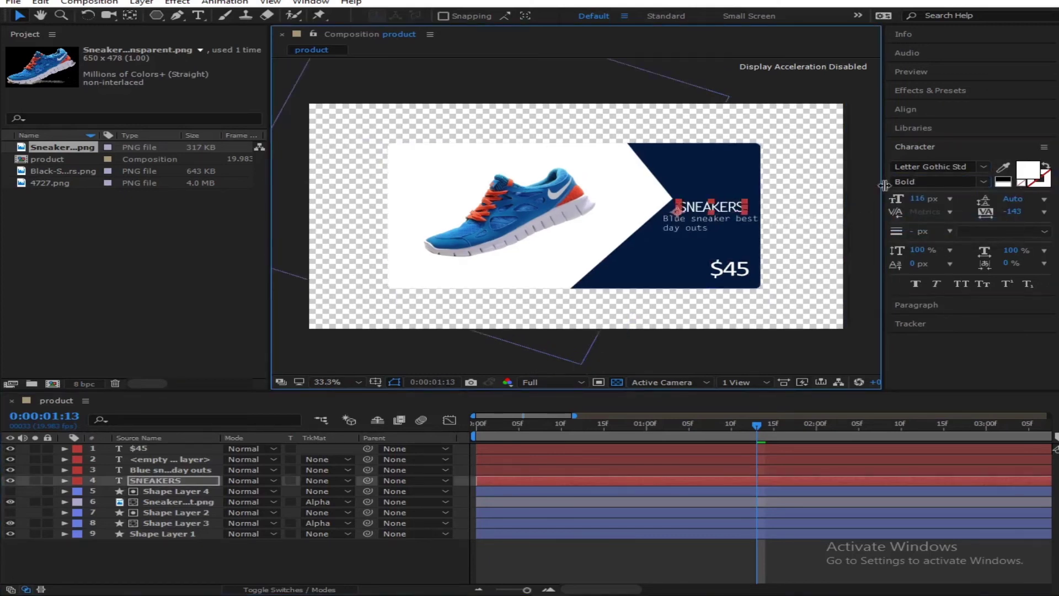
{"action": "left_click_drag", "start_coordinate": [1010, 212], "coordinate": [1044, 212]}
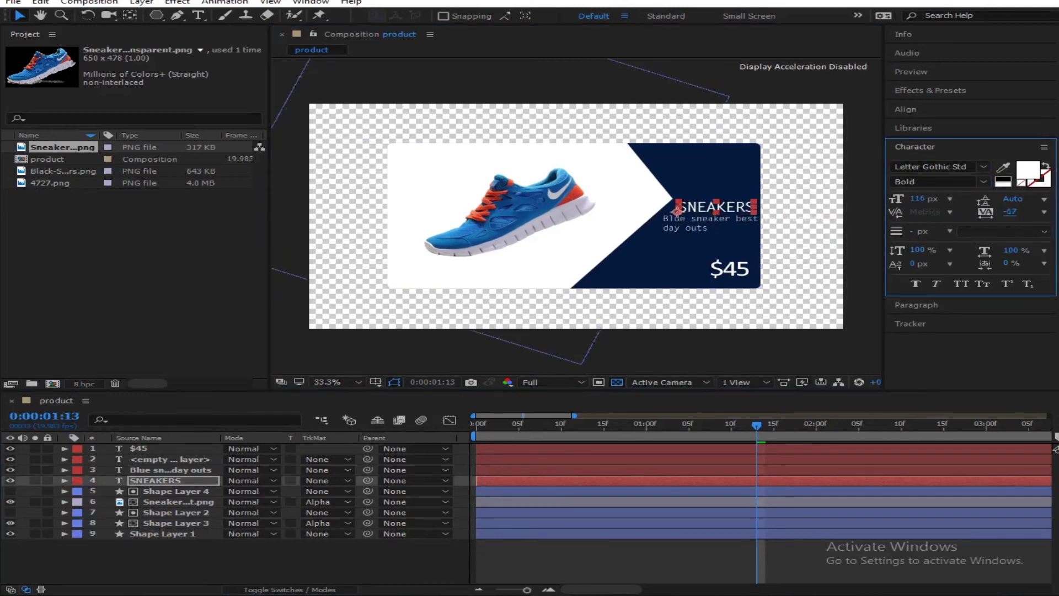
{"action": "left_click_drag", "start_coordinate": [716, 208], "coordinate": [714, 208]}
{"action": "left_click", "coordinate": [400, 549]}
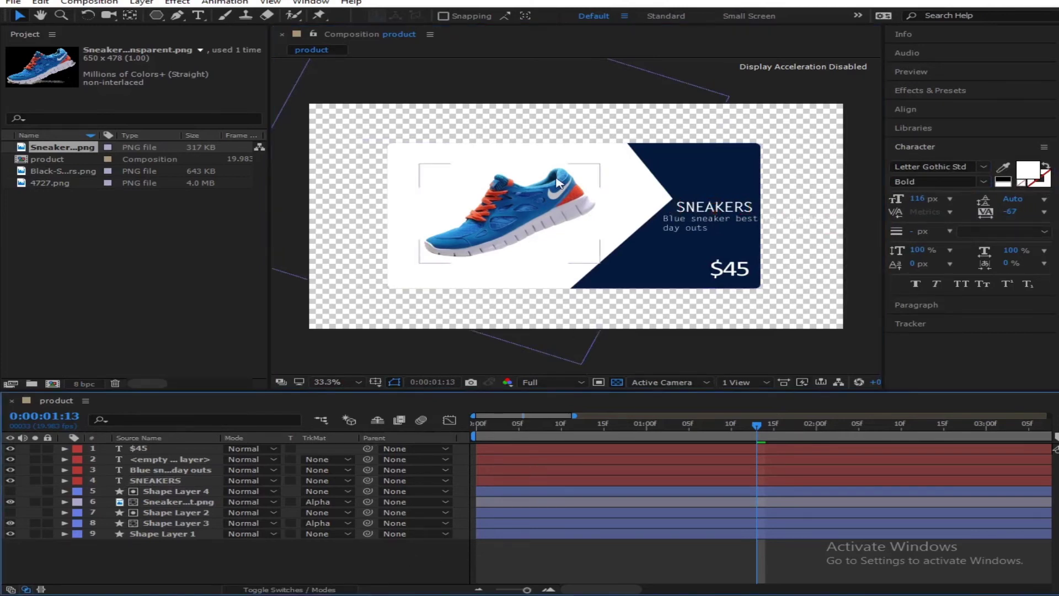
Step: At 0:00:01:01, keyframe the opacity of all four text layers at 0%
{"action": "left_click_drag", "start_coordinate": [769, 427], "coordinate": [658, 515]}
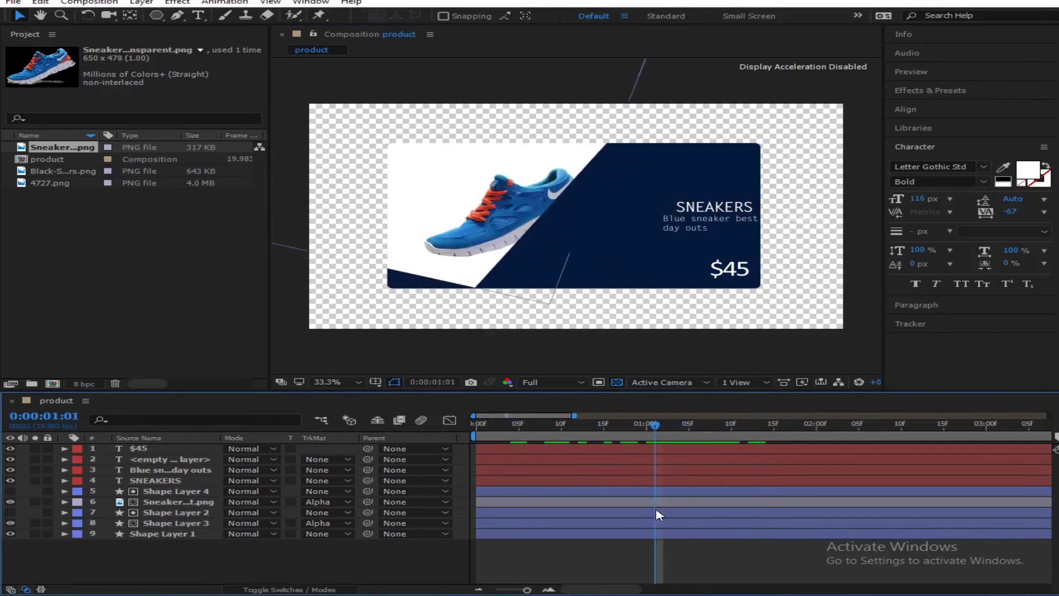
{"action": "left_click", "coordinate": [158, 450]}
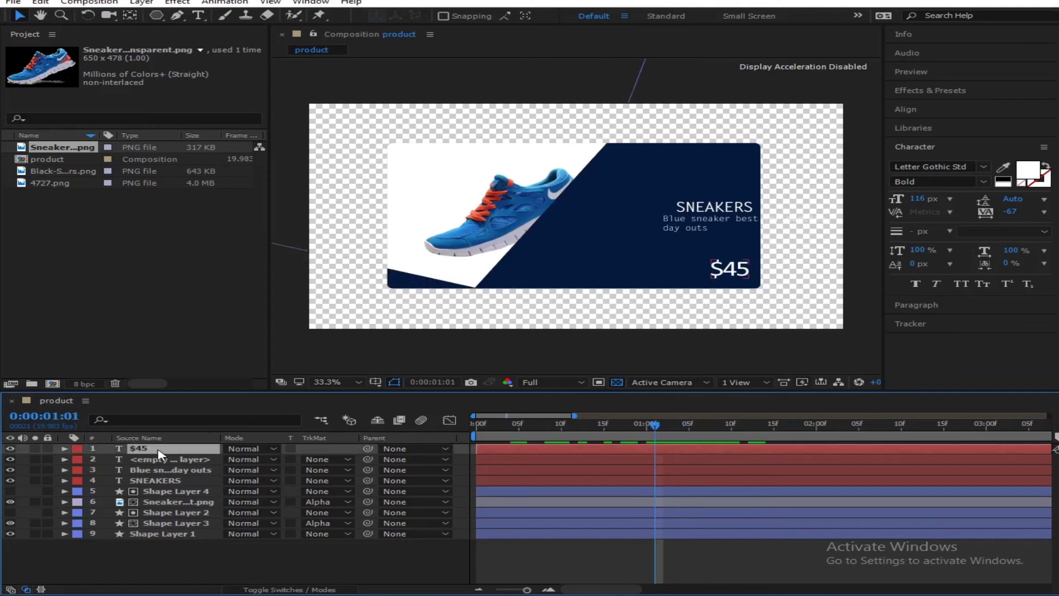
{"action": "left_click", "coordinate": [168, 481], "text": "shift"}
{"action": "key", "text": "t"}
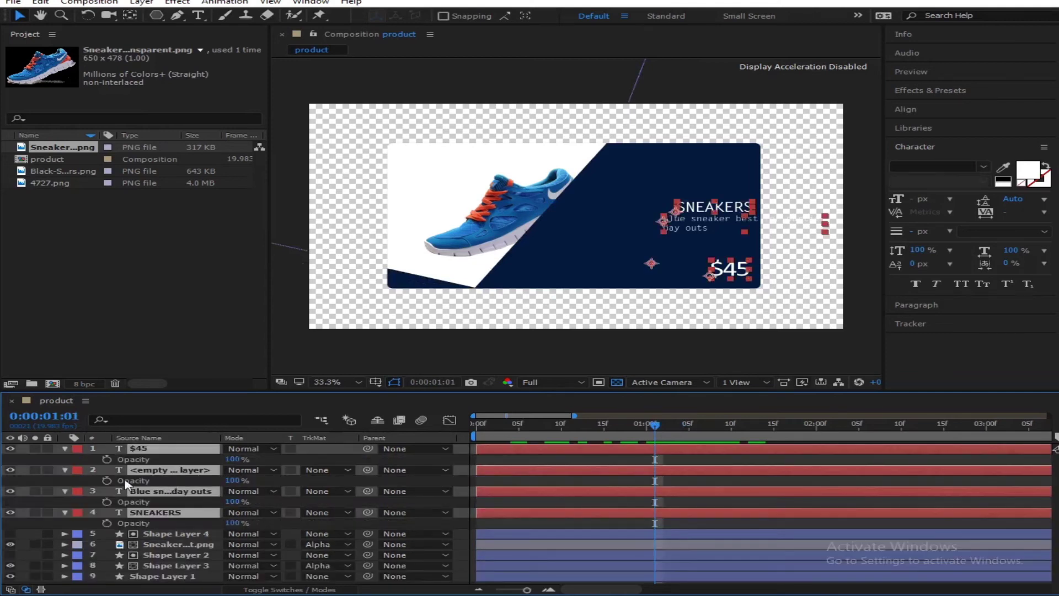
{"action": "left_click_drag", "start_coordinate": [230, 459], "coordinate": [155, 479]}
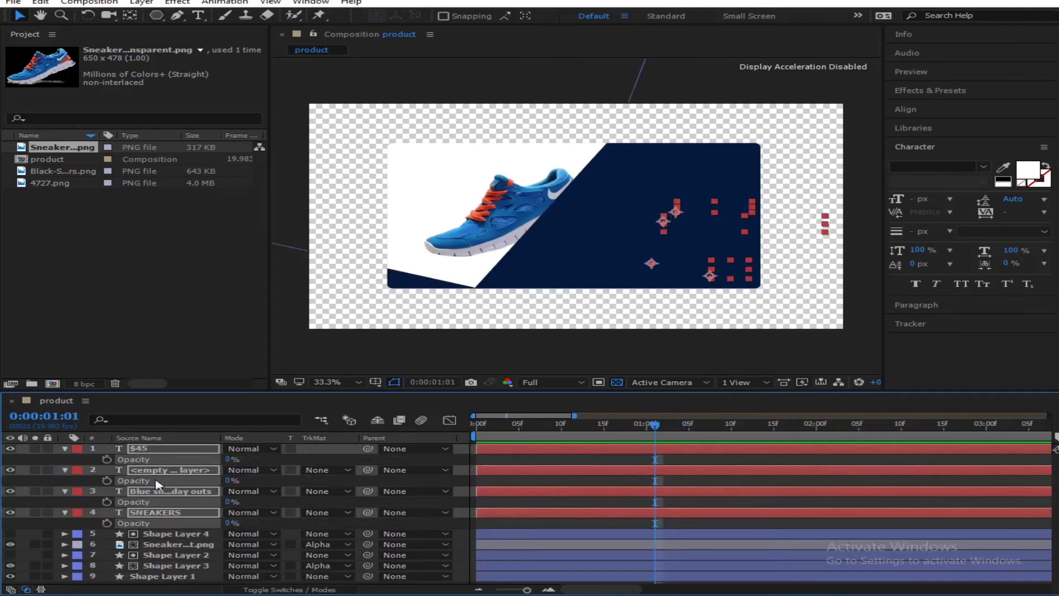
{"action": "left_click", "coordinate": [107, 459]}
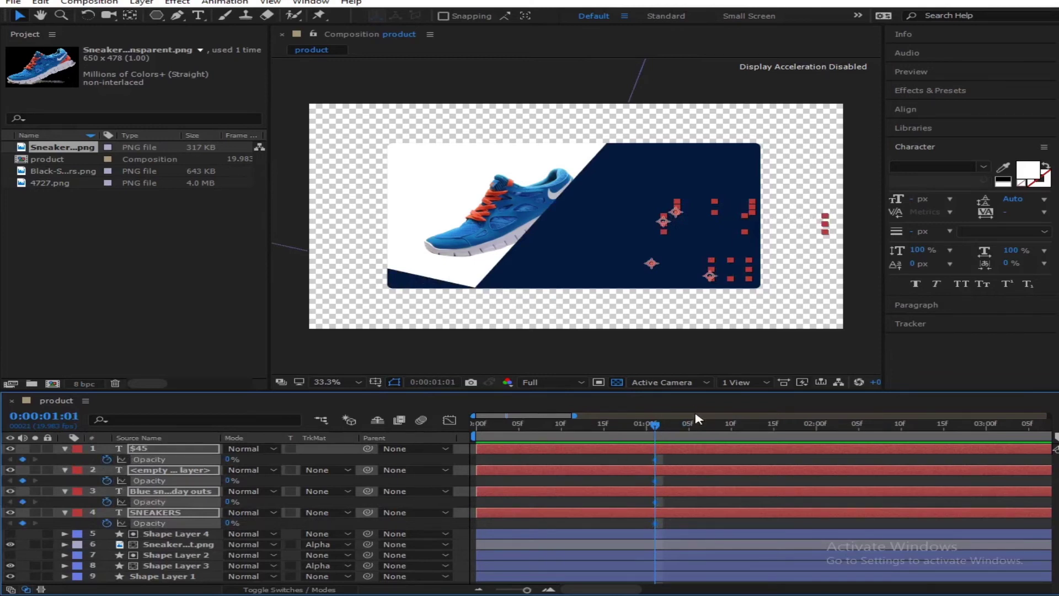
Step: At 0:00:01:15, keyframe the four text layers' opacity at 100% and collapse the layers
{"action": "left_click_drag", "start_coordinate": [751, 429], "coordinate": [776, 427]}
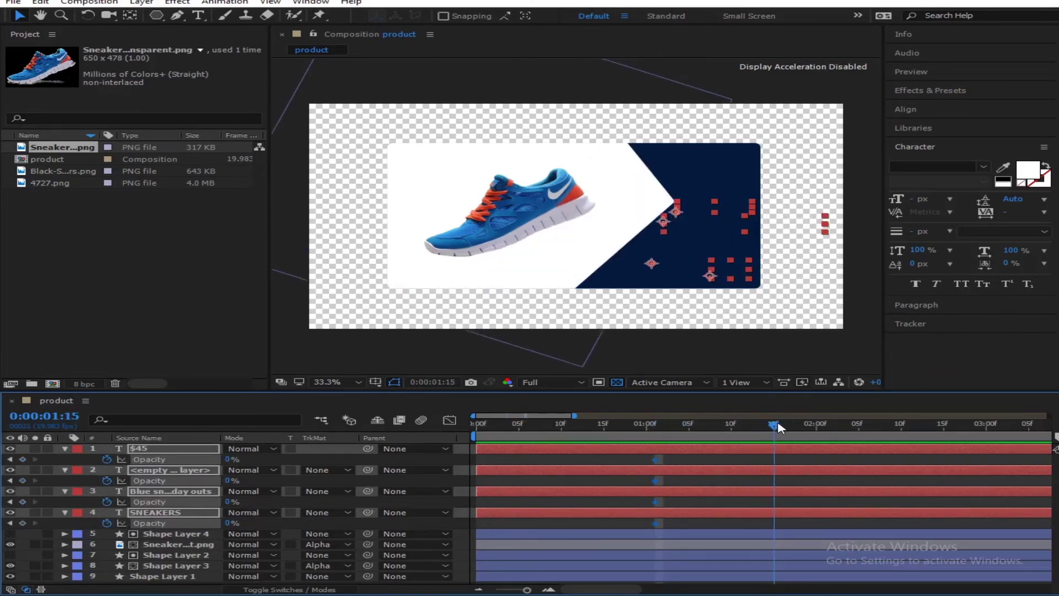
{"action": "left_click_drag", "start_coordinate": [229, 460], "coordinate": [609, 454]}
{"action": "left_click", "coordinate": [58, 454]}
{"action": "left_click", "coordinate": [73, 453]}
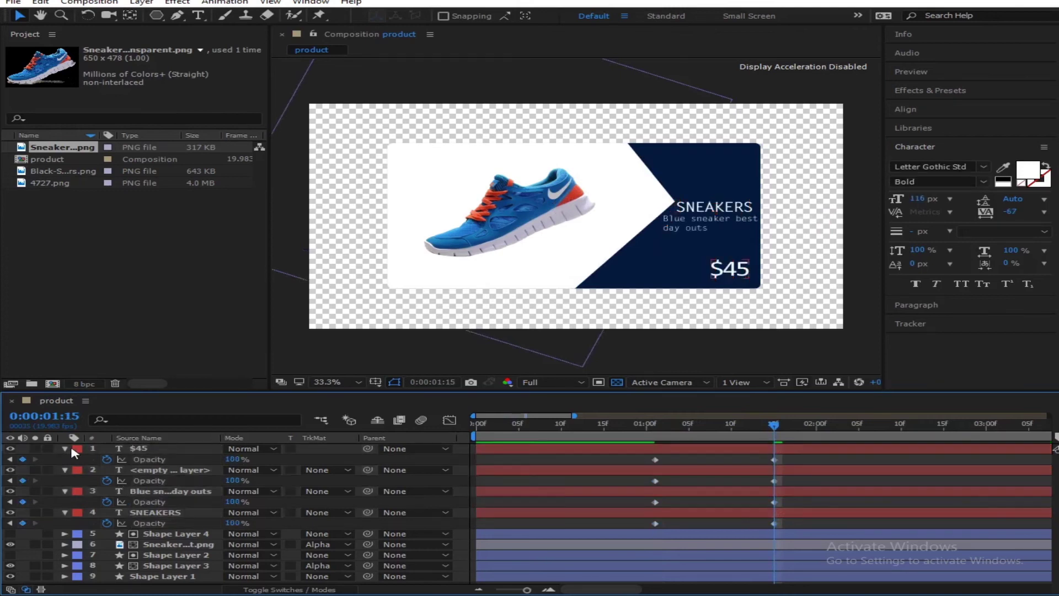
{"action": "left_click", "coordinate": [65, 449]}
{"action": "left_click", "coordinate": [65, 459]}
{"action": "left_click", "coordinate": [65, 470]}
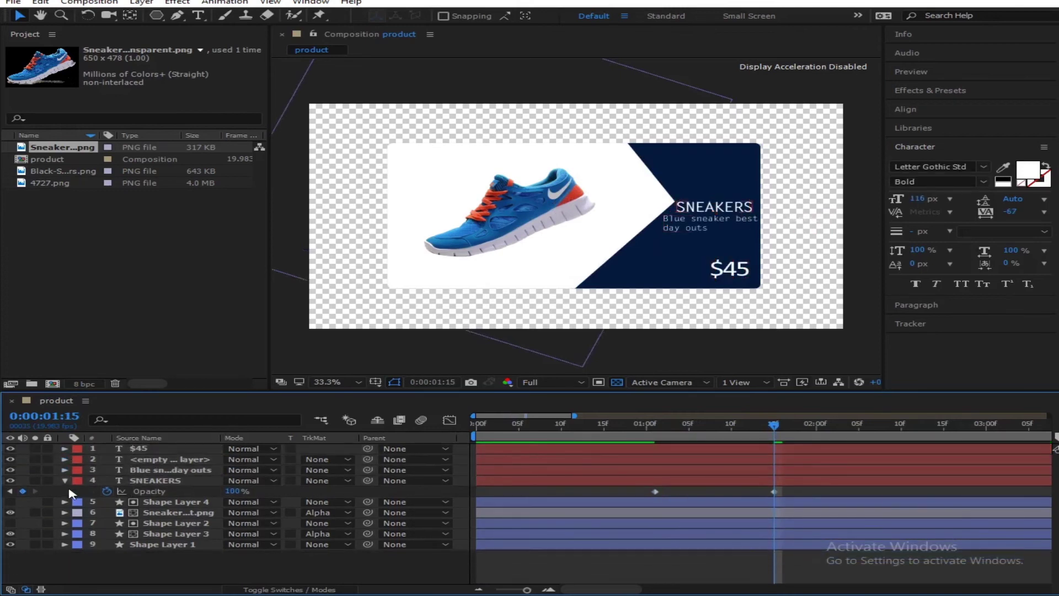
{"action": "left_click", "coordinate": [65, 480]}
Step: Set the preview resolution to Third and play the animation from the start to check the text fade-in
{"action": "key", "text": "Home"}
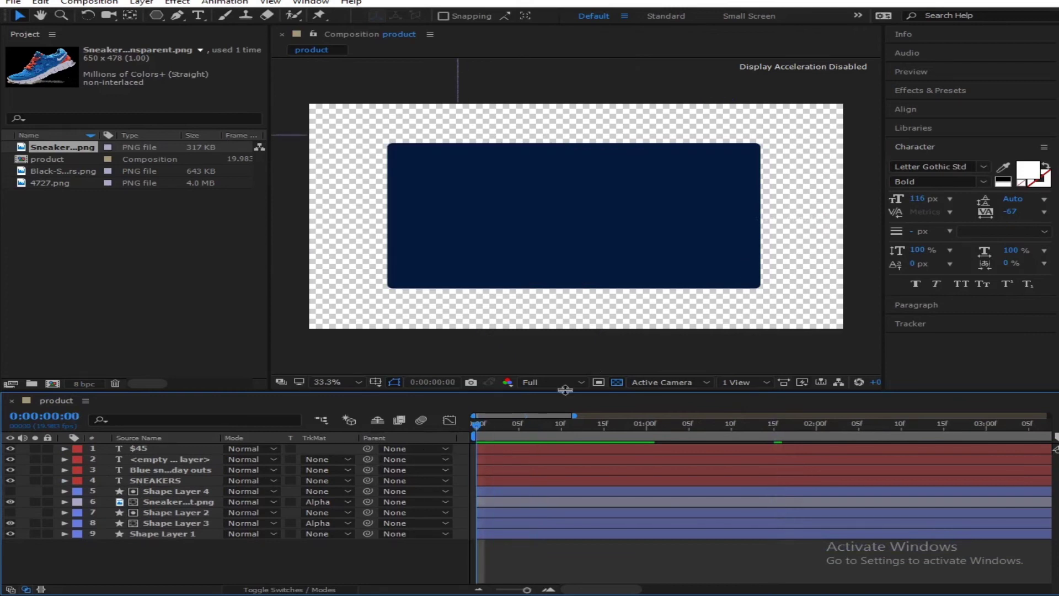
{"action": "left_click", "coordinate": [552, 383]}
{"action": "left_click", "coordinate": [554, 437]}
{"action": "key", "text": "space"}
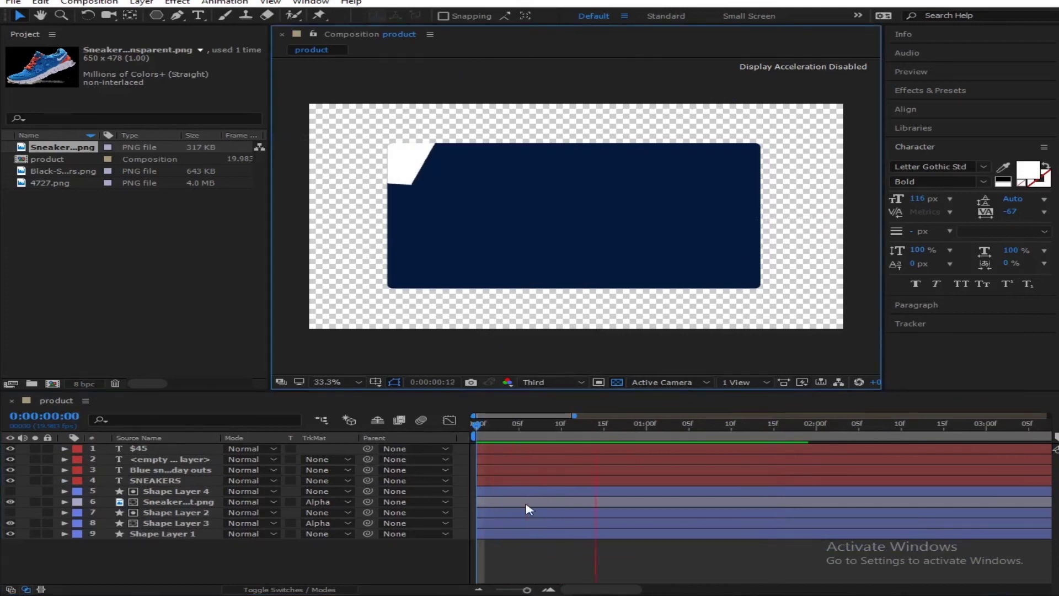
{"action": "left_click_drag", "start_coordinate": [716, 426], "coordinate": [633, 447]}
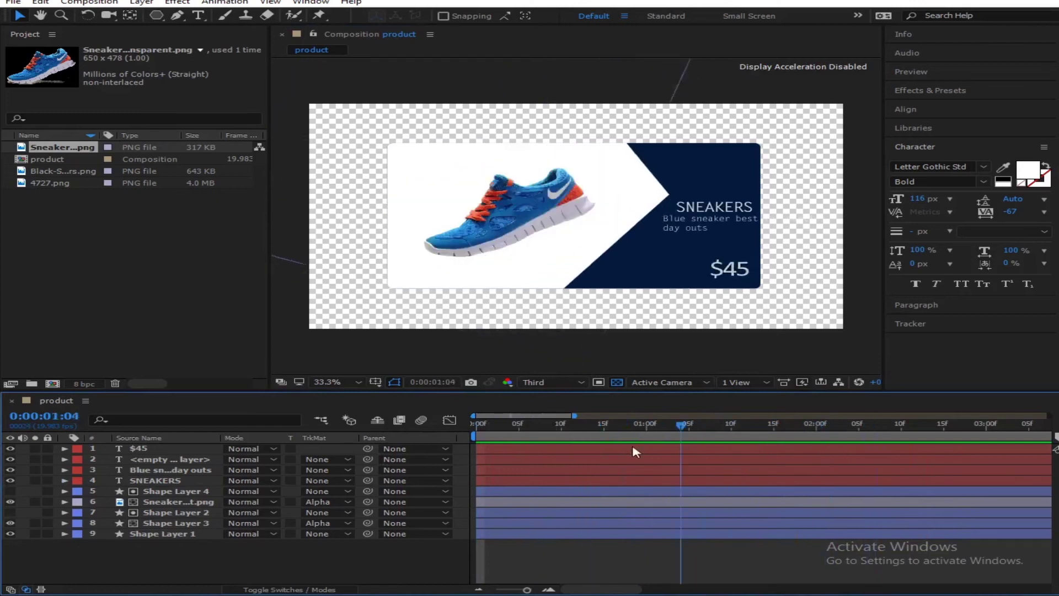
{"action": "key", "text": "space"}
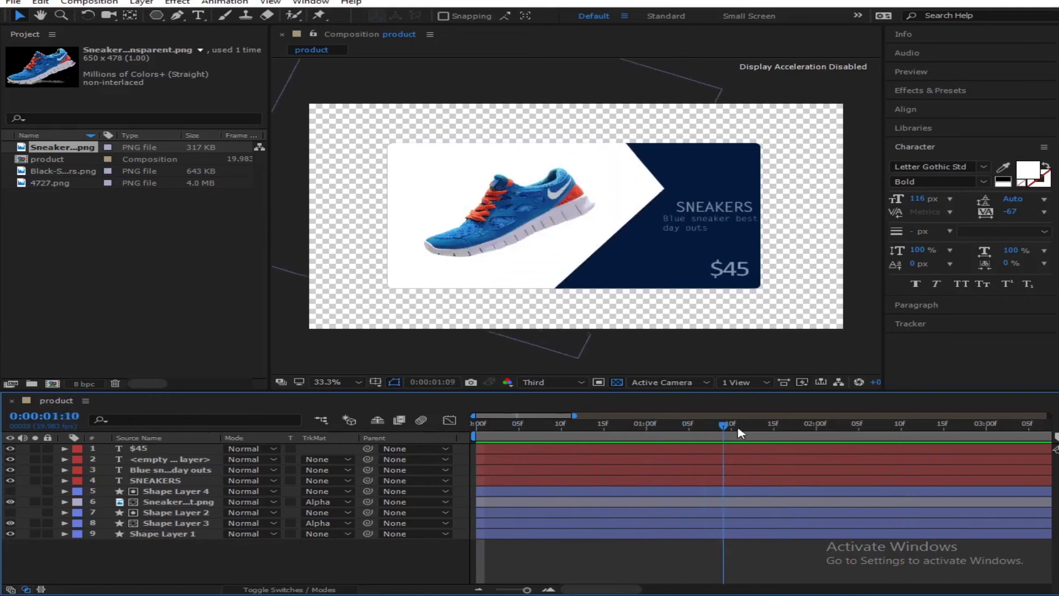
Step: Add a Drop Shadow layer style to the SNEAKERS title
{"action": "left_click", "coordinate": [719, 207]}
{"action": "left_click", "coordinate": [142, 3]}
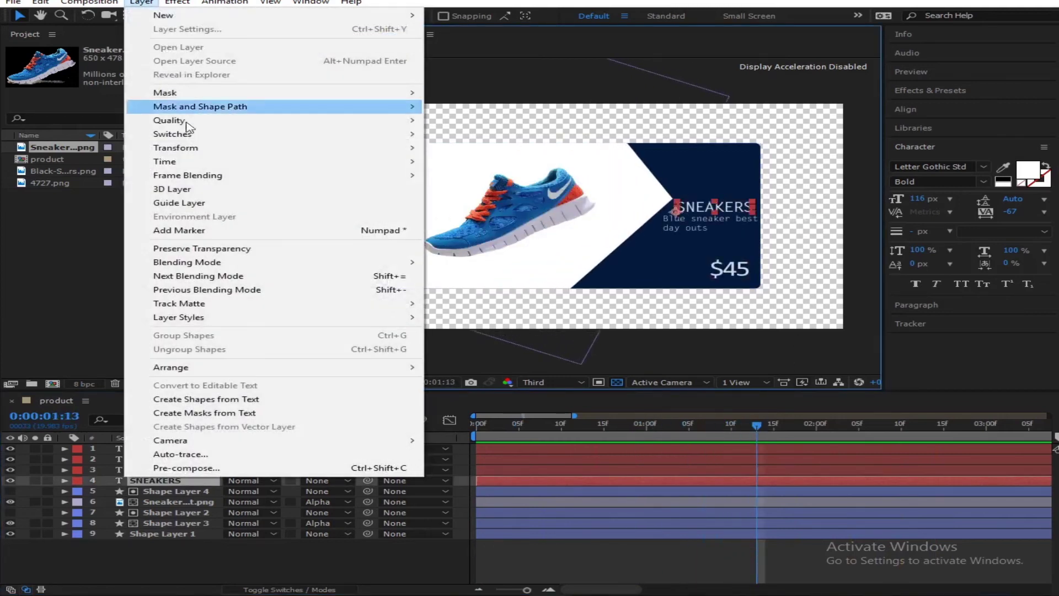
{"action": "mouse_move", "coordinate": [208, 325]}
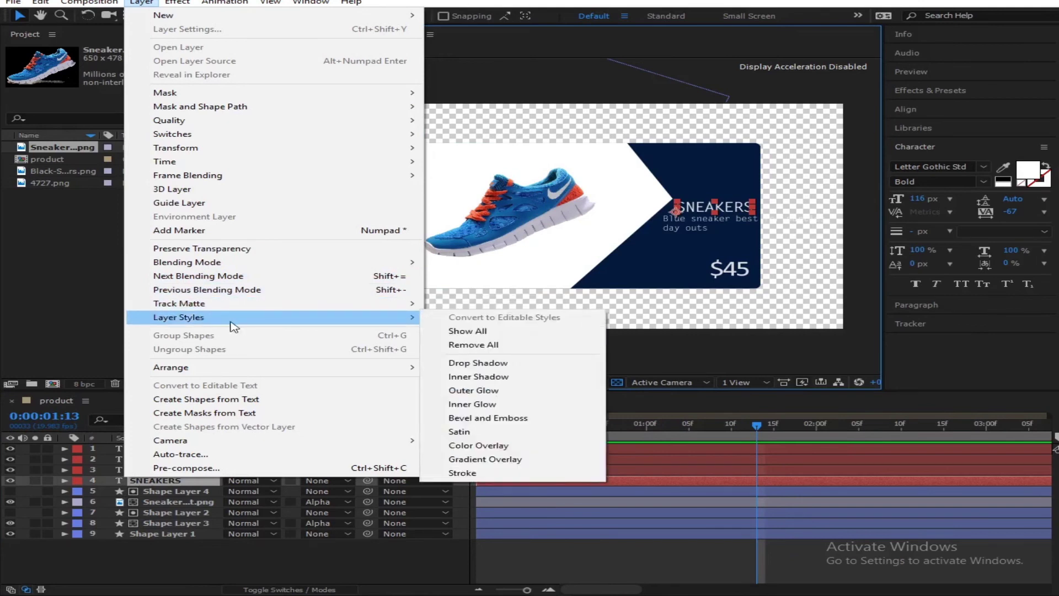
{"action": "left_click", "coordinate": [474, 367]}
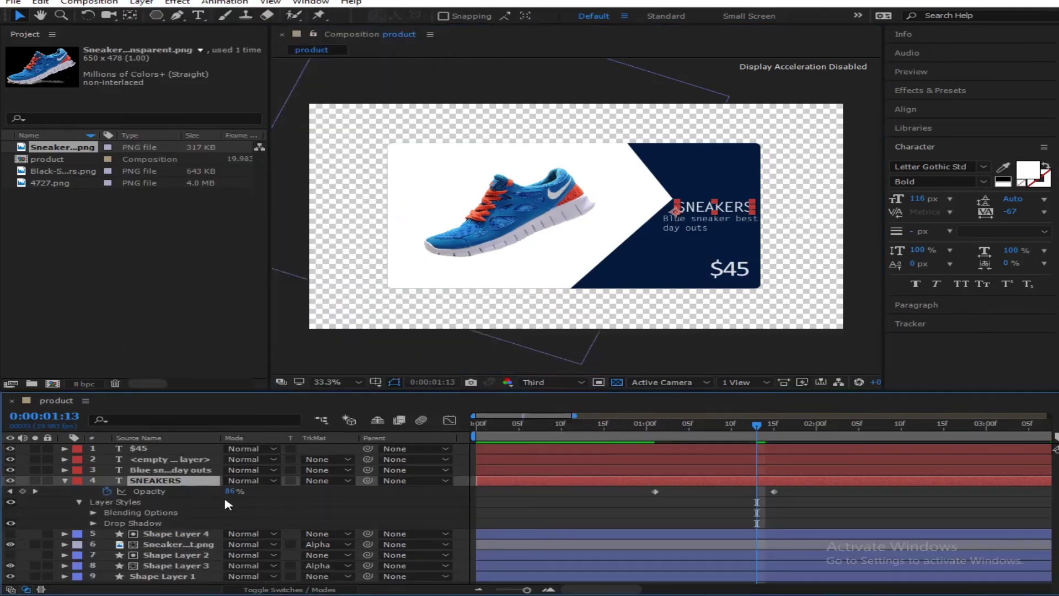
Step: Set the SNEAKERS drop shadow's distance to 10 and its size to 18
{"action": "left_click", "coordinate": [87, 528]}
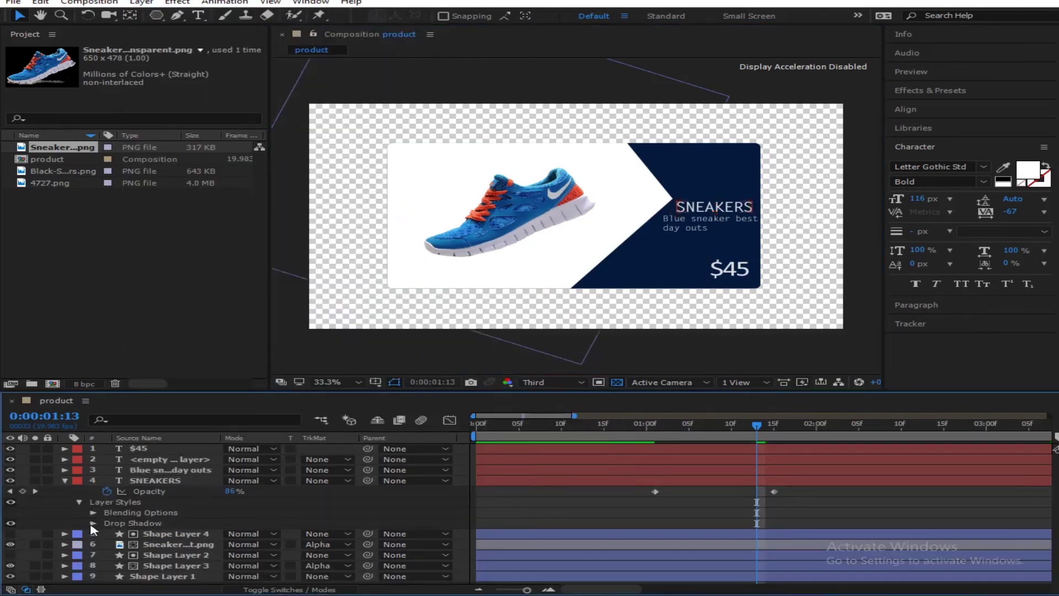
{"action": "left_click", "coordinate": [94, 523]}
{"action": "scroll", "coordinate": [176, 514], "scroll_direction": "down", "scroll_amount": 2}
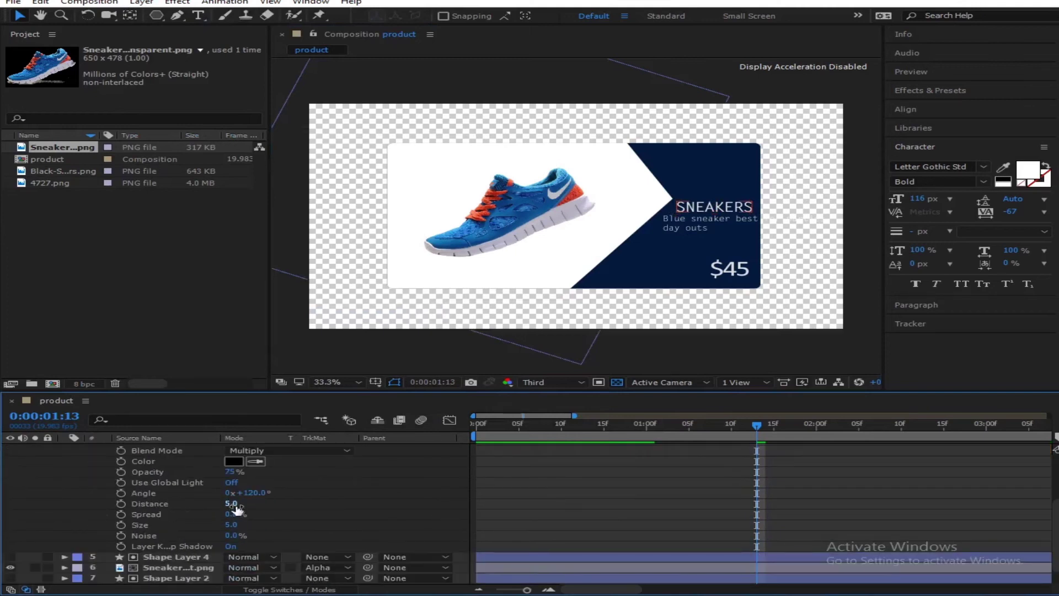
{"action": "left_click_drag", "start_coordinate": [236, 504], "coordinate": [246, 503]}
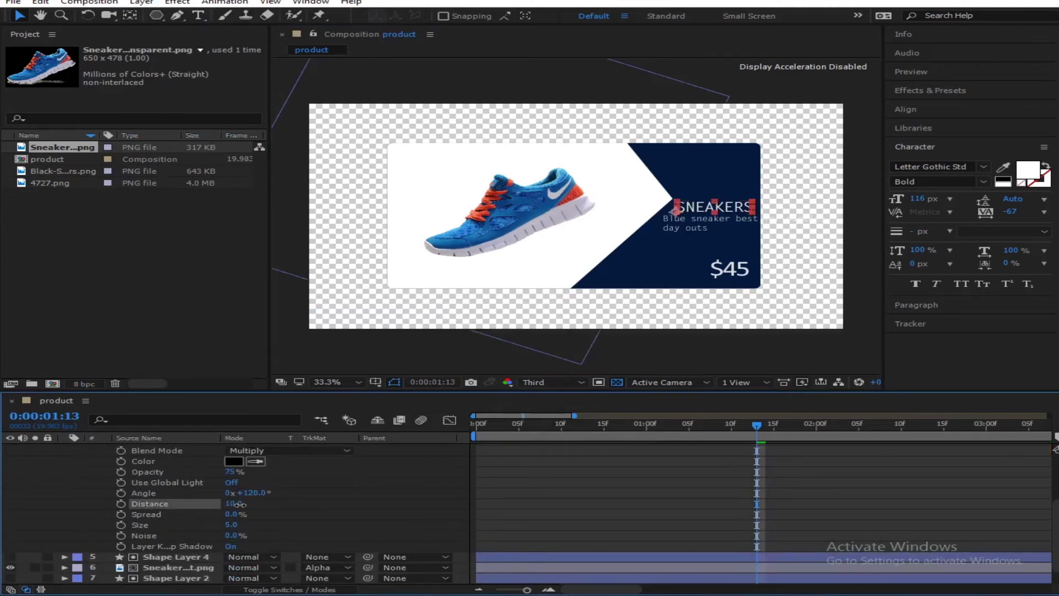
{"action": "left_click", "coordinate": [231, 544]}
{"action": "left_click_drag", "start_coordinate": [231, 523], "coordinate": [238, 524]}
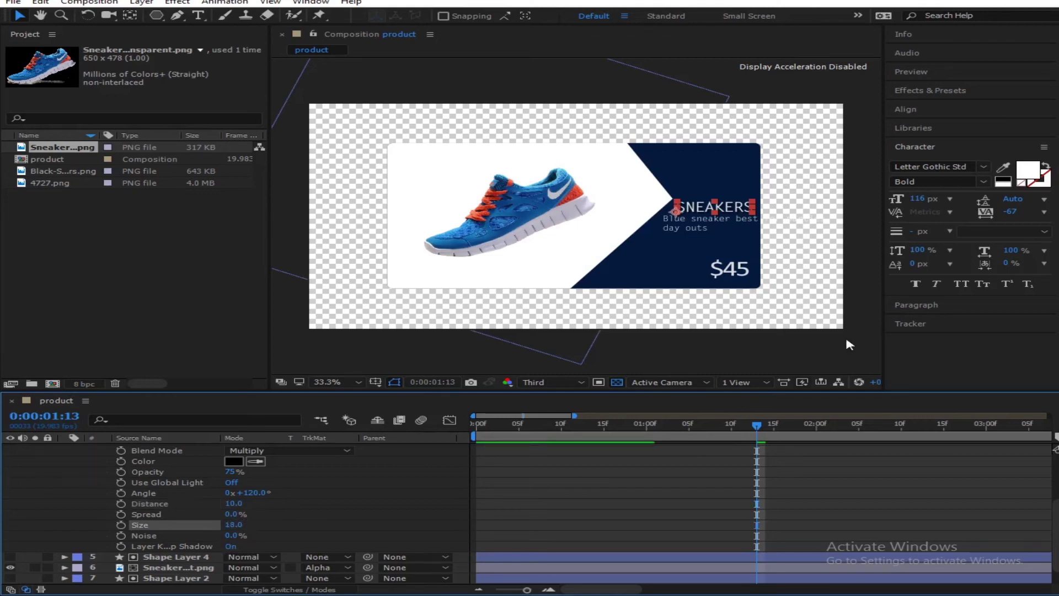
{"action": "left_click", "coordinate": [815, 359]}
{"action": "scroll", "coordinate": [103, 482], "scroll_direction": "up", "scroll_amount": 1}
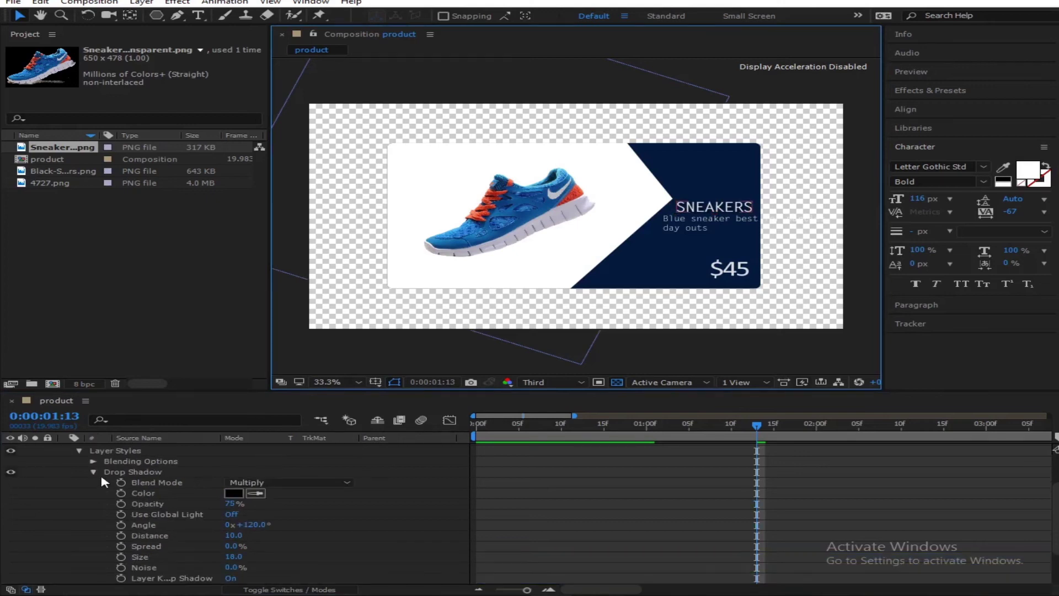
Step: Collapse the SNEAKERS text layer and set the preview resolution to Full
{"action": "left_click", "coordinate": [79, 450]}
{"action": "left_click", "coordinate": [66, 480]}
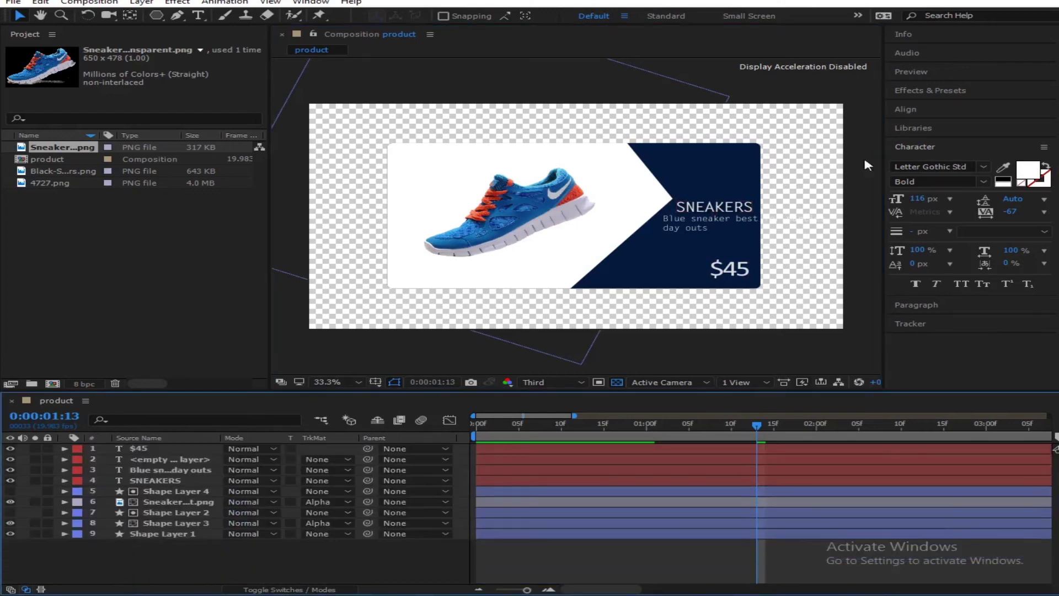
{"action": "scroll", "coordinate": [735, 213], "scroll_direction": "up", "scroll_amount": 2}
{"action": "left_click_drag", "start_coordinate": [711, 213], "coordinate": [265, 234]}
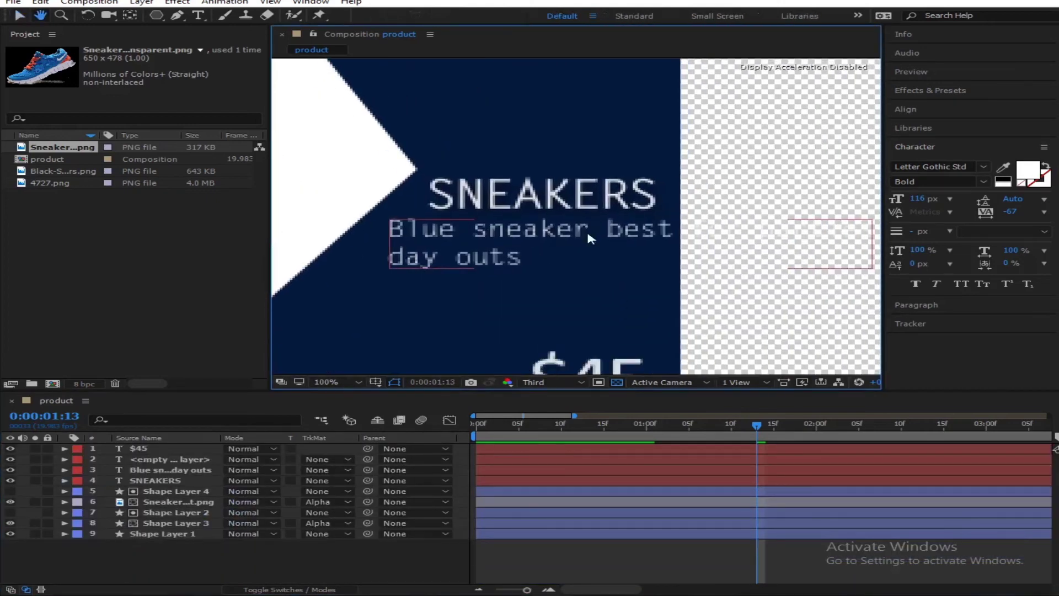
{"action": "left_click", "coordinate": [551, 382]}
{"action": "left_click", "coordinate": [555, 415]}
Step: Examine the title and tagline text up close and fit the composition back into the viewer
{"action": "scroll", "coordinate": [591, 208], "scroll_direction": "up", "scroll_amount": 2}
{"action": "scroll", "coordinate": [591, 208], "scroll_direction": "down", "scroll_amount": 2}
{"action": "key", "text": "h"}
{"action": "left_click_drag", "start_coordinate": [552, 229], "coordinate": [746, 218]}
{"action": "key", "text": "v"}
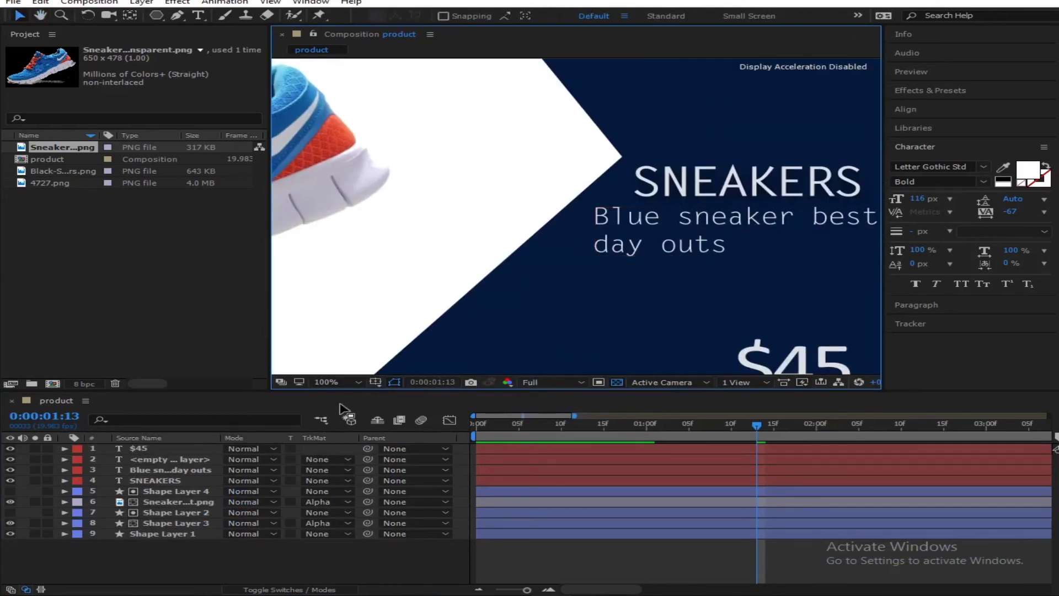
{"action": "left_click", "coordinate": [336, 382]}
{"action": "left_click", "coordinate": [367, 174]}
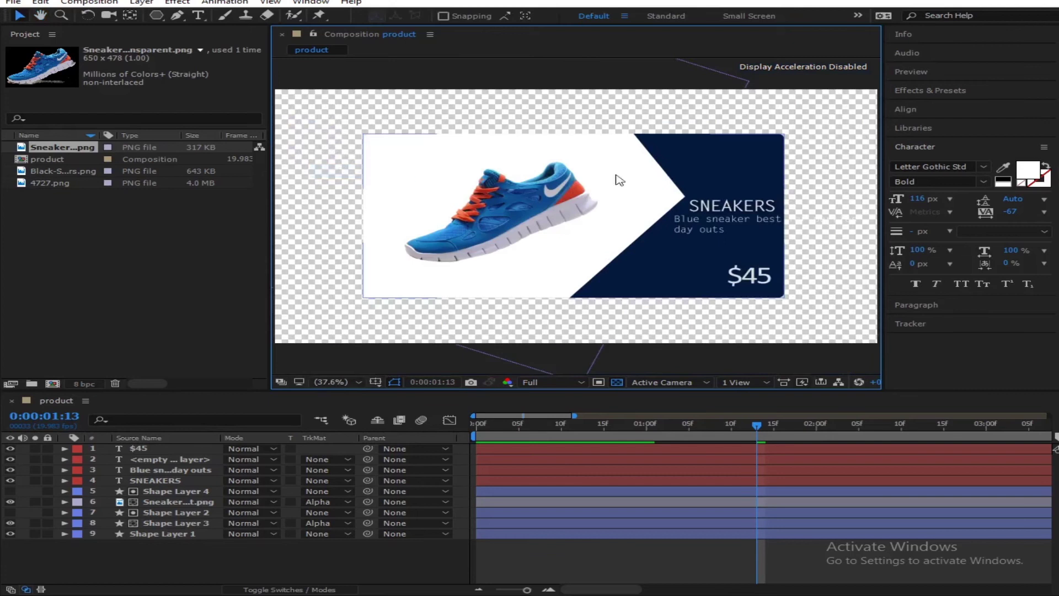
Step: Add a Drop Shadow layer style to Shape Layer 3, the white panel behind the sneaker
{"action": "left_click", "coordinate": [172, 524]}
{"action": "left_click", "coordinate": [177, 503]}
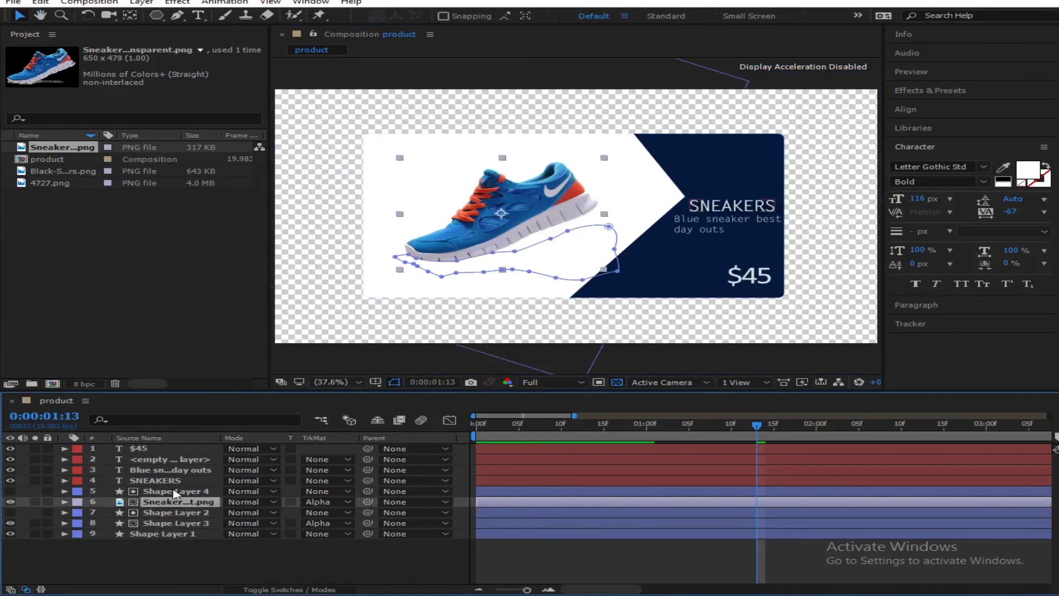
{"action": "left_click", "coordinate": [171, 492]}
{"action": "left_click", "coordinate": [190, 524]}
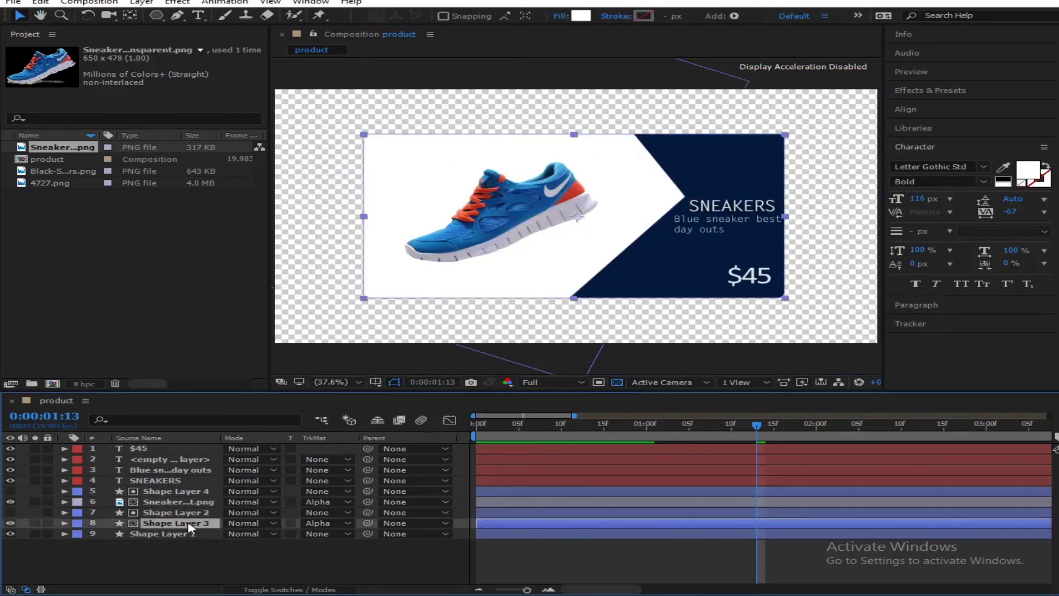
{"action": "left_click", "coordinate": [207, 550]}
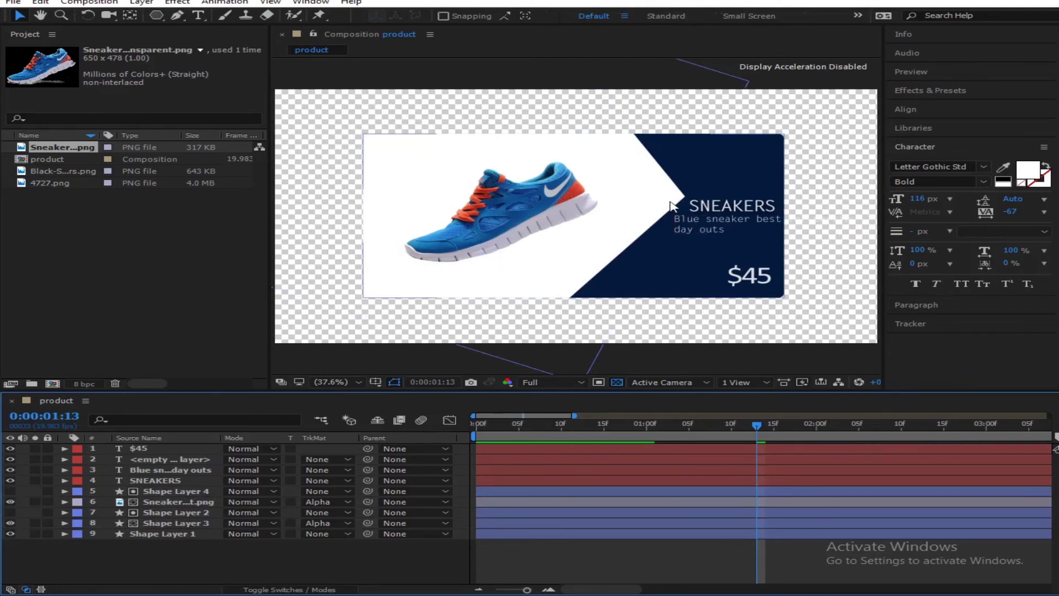
{"action": "left_click", "coordinate": [161, 534]}
{"action": "left_click", "coordinate": [169, 523]}
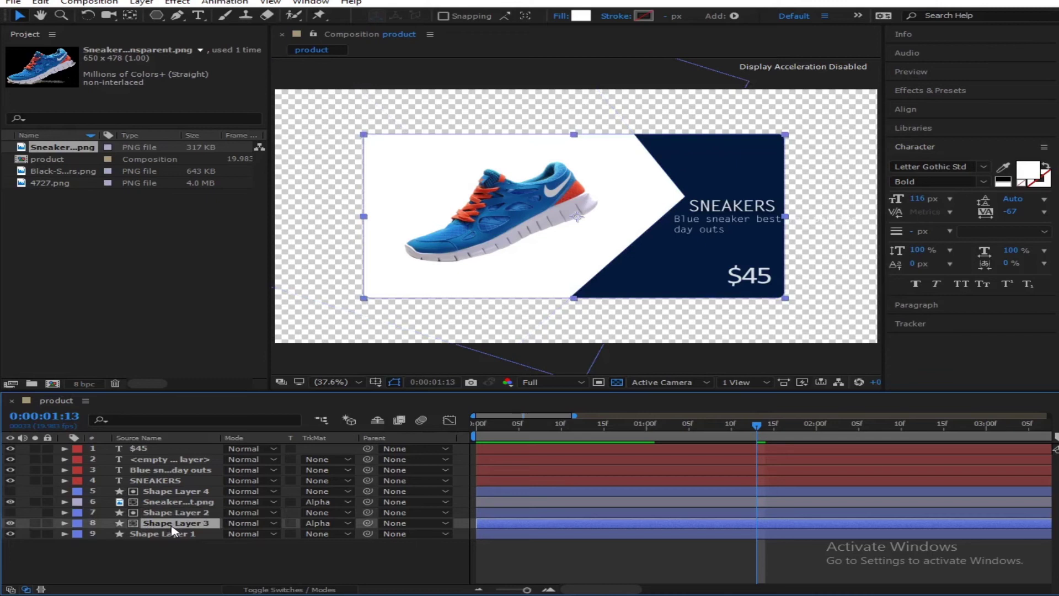
{"action": "left_click", "coordinate": [142, 2]}
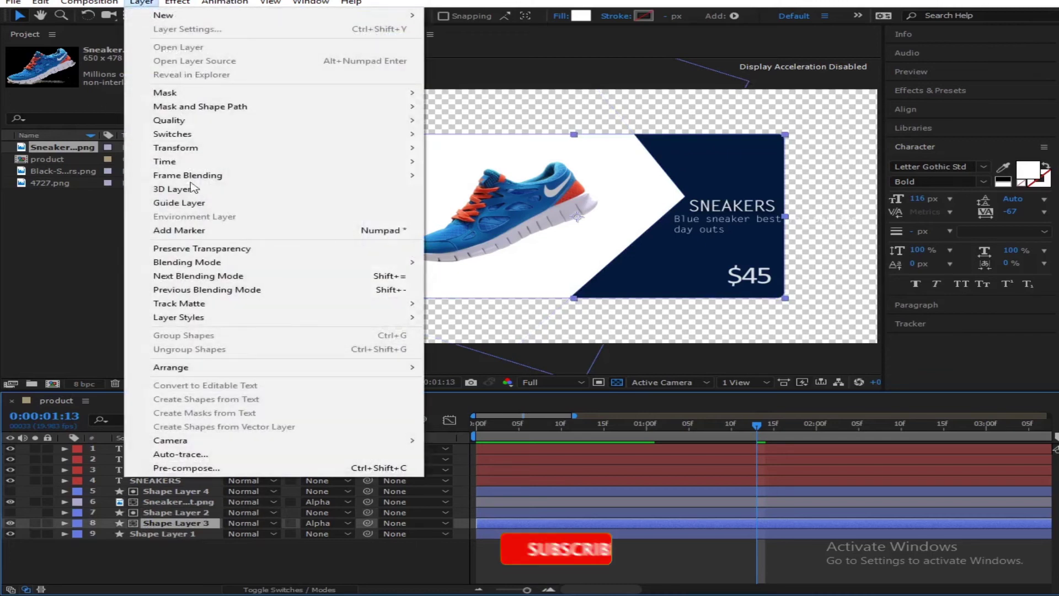
{"action": "mouse_move", "coordinate": [198, 317]}
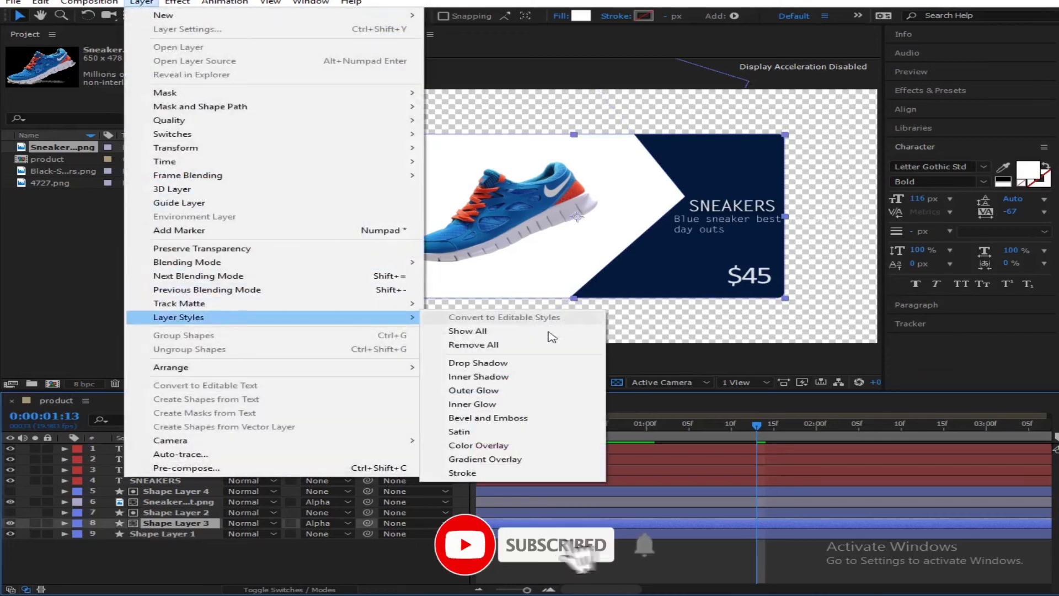
{"action": "left_click", "coordinate": [488, 366]}
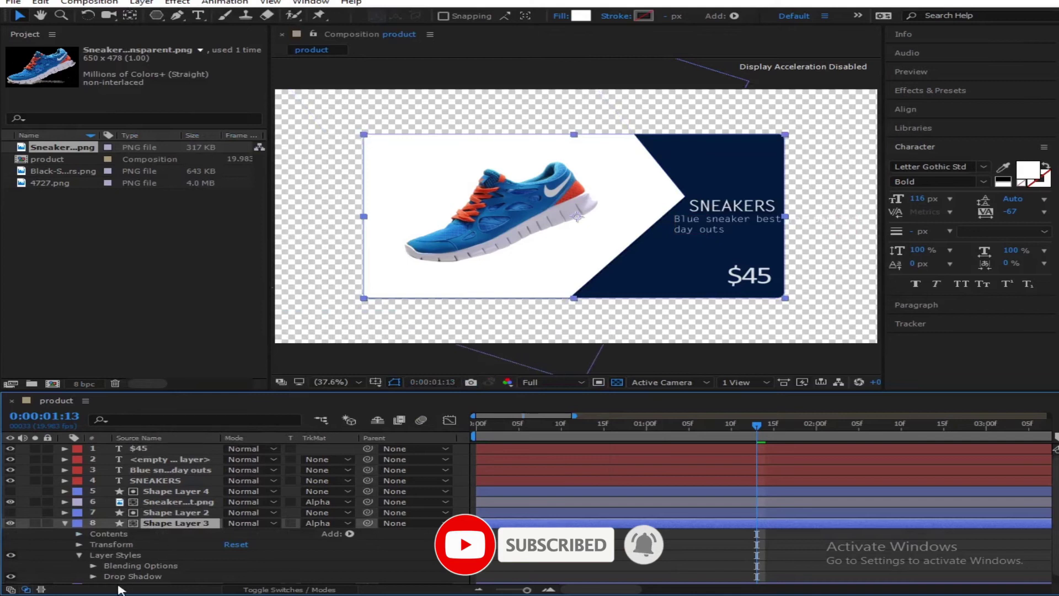
Step: Set the Shape Layer 3 drop shadow's size to 46 and its distance to 11, and collapse its settings
{"action": "left_click", "coordinate": [94, 576]}
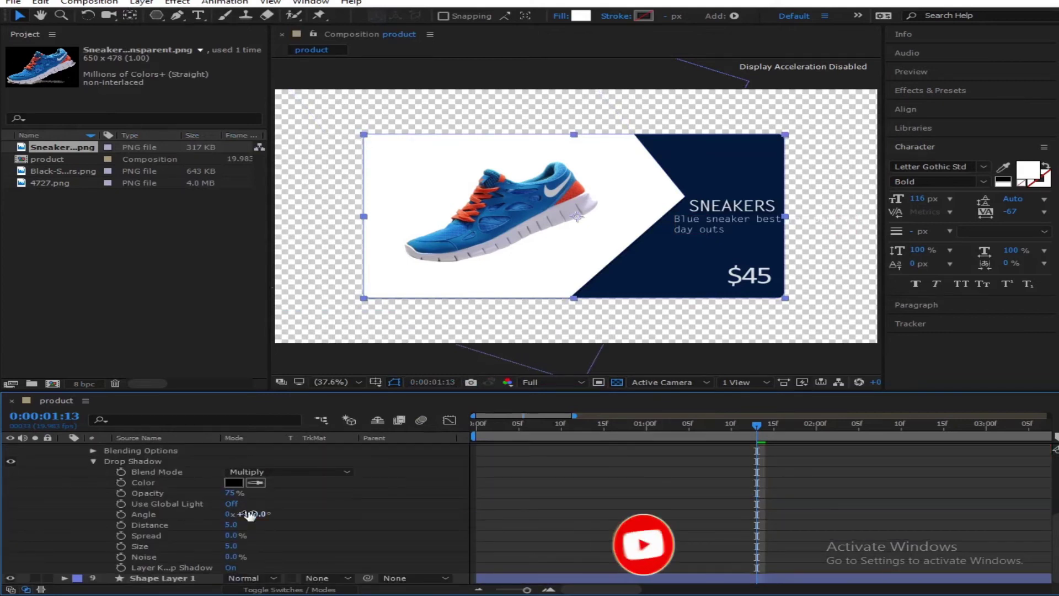
{"action": "left_click_drag", "start_coordinate": [231, 525], "coordinate": [266, 545]}
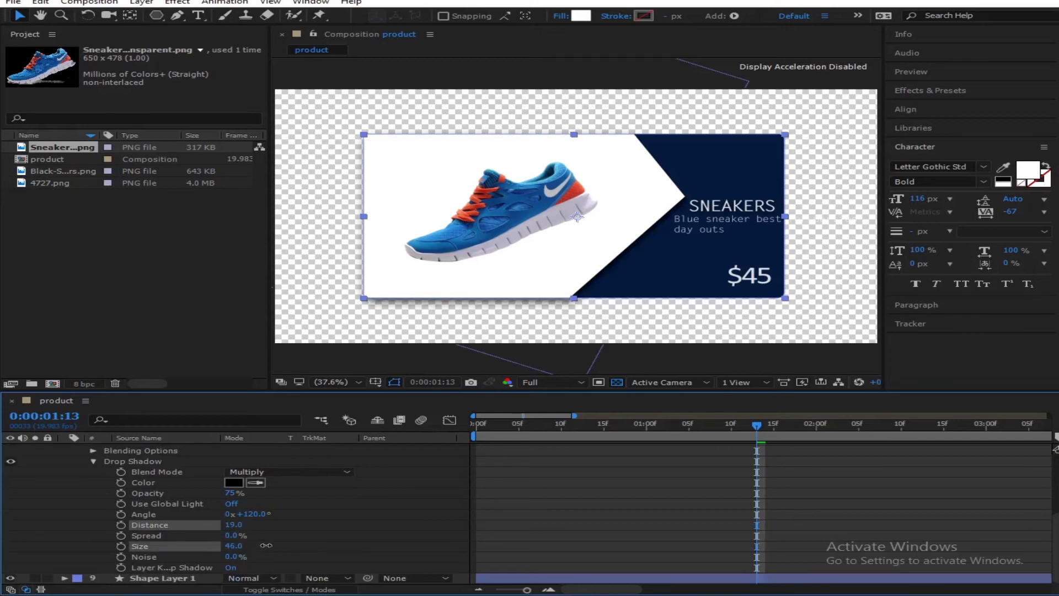
{"action": "left_click", "coordinate": [728, 374]}
{"action": "scroll", "coordinate": [591, 226], "scroll_direction": "down", "scroll_amount": 1}
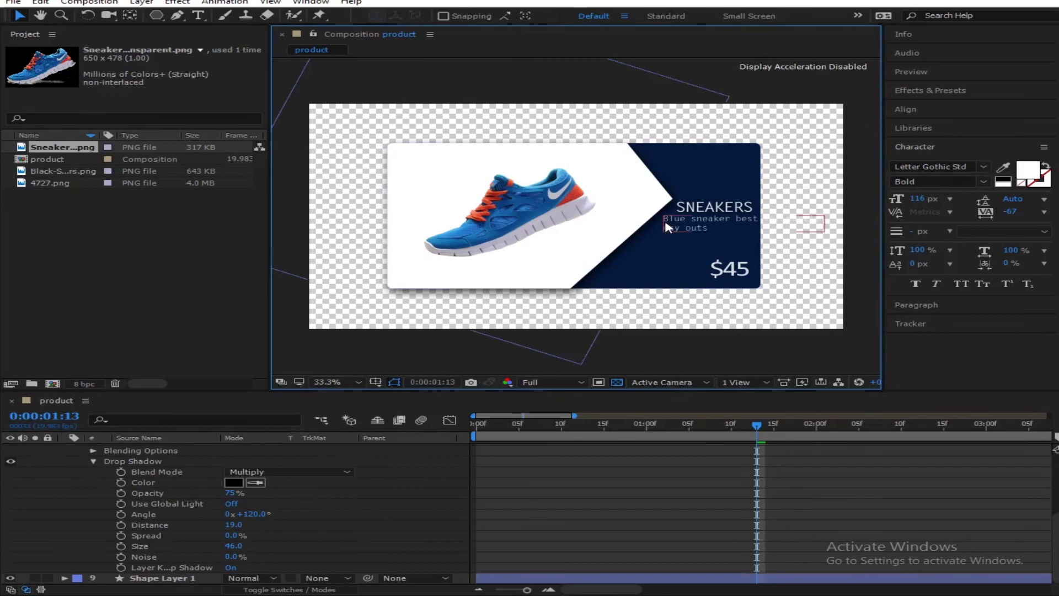
{"action": "left_click", "coordinate": [231, 524]}
{"action": "left_click_drag", "start_coordinate": [231, 524], "coordinate": [235, 527]}
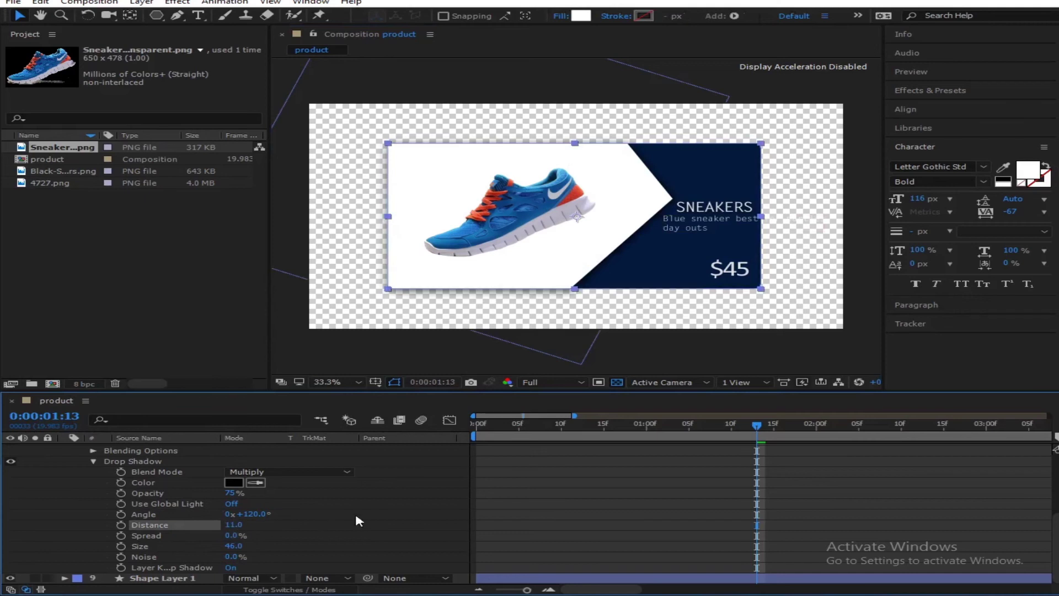
{"action": "left_click", "coordinate": [745, 338]}
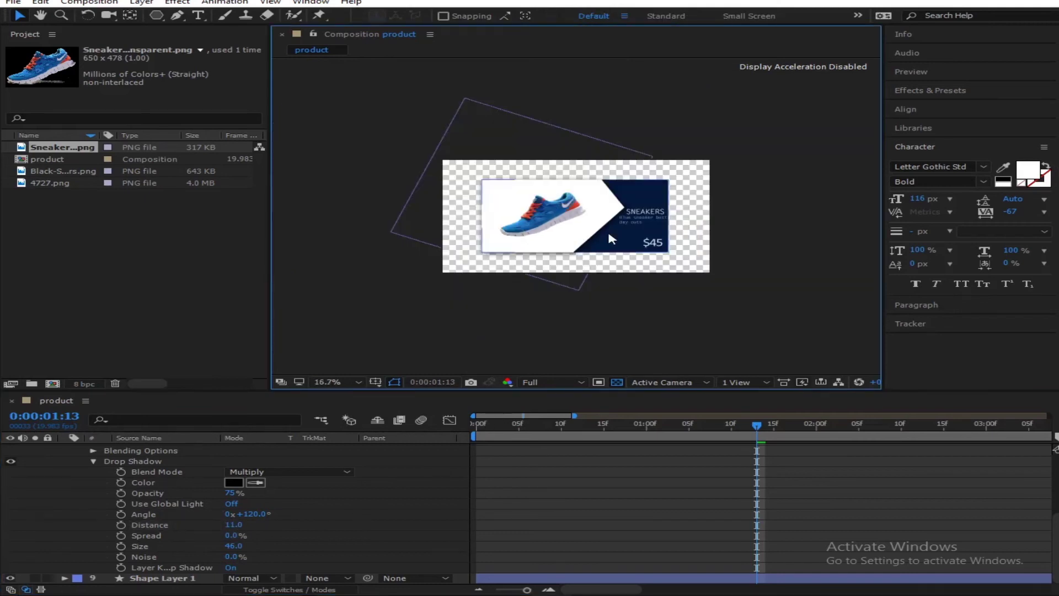
{"action": "left_click", "coordinate": [92, 461]}
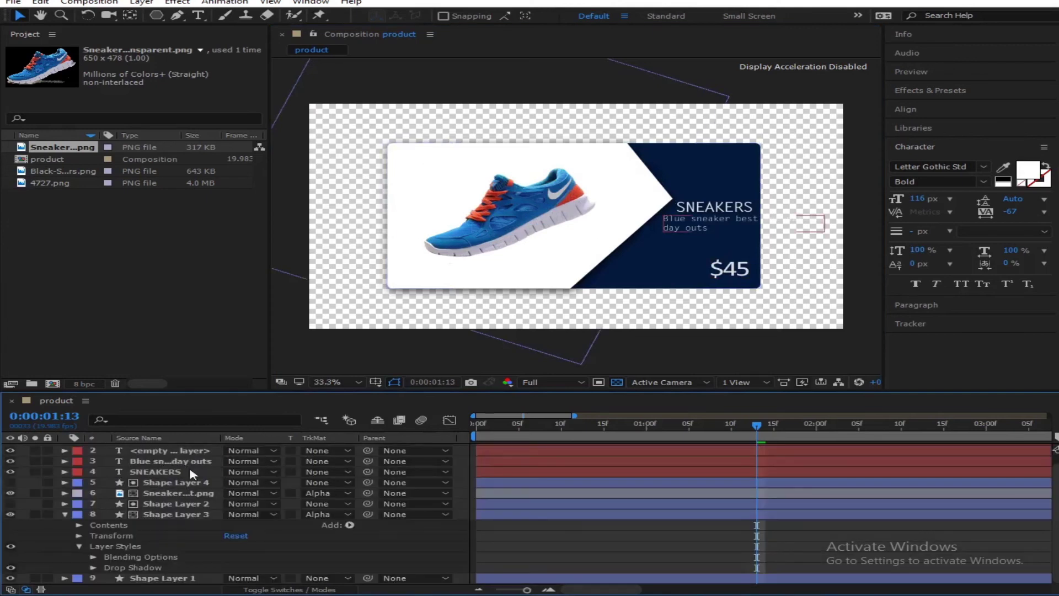
Step: Set the $45 price text's font style to Bold and collapse Shape Layer 3
{"action": "scroll", "coordinate": [192, 475], "scroll_direction": "up", "scroll_amount": 1}
{"action": "left_click", "coordinate": [138, 449]}
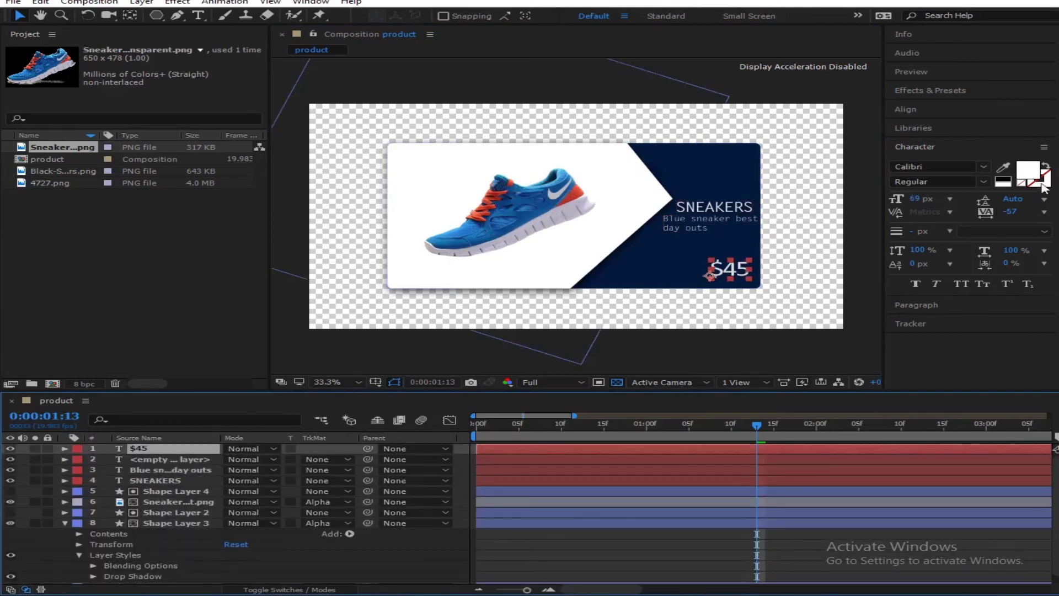
{"action": "left_click", "coordinate": [983, 185]}
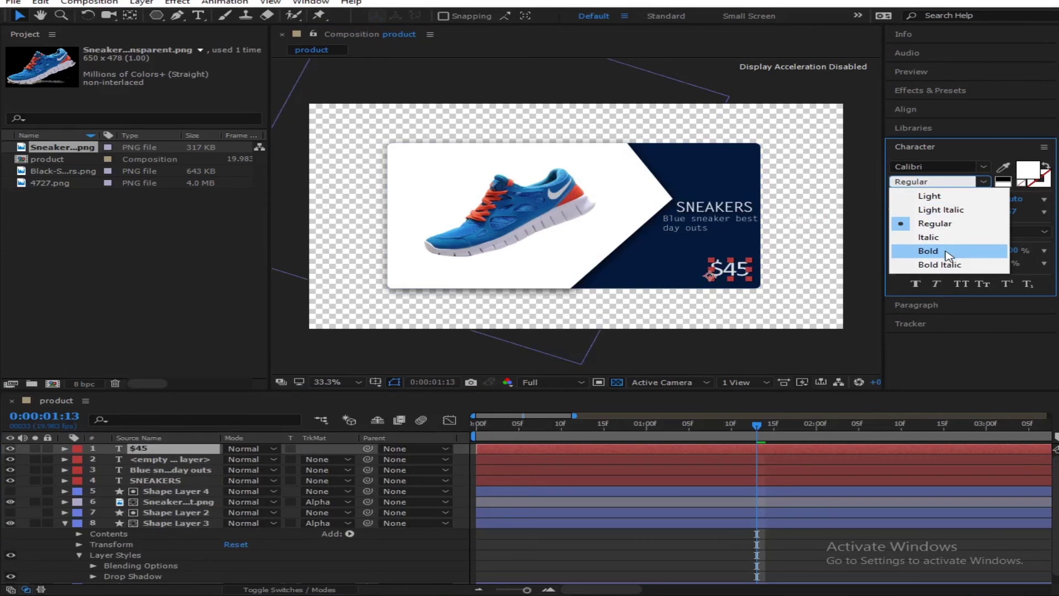
{"action": "left_click", "coordinate": [927, 254]}
{"action": "left_click", "coordinate": [784, 356]}
{"action": "key", "text": "comma"}
{"action": "key", "text": "comma"}
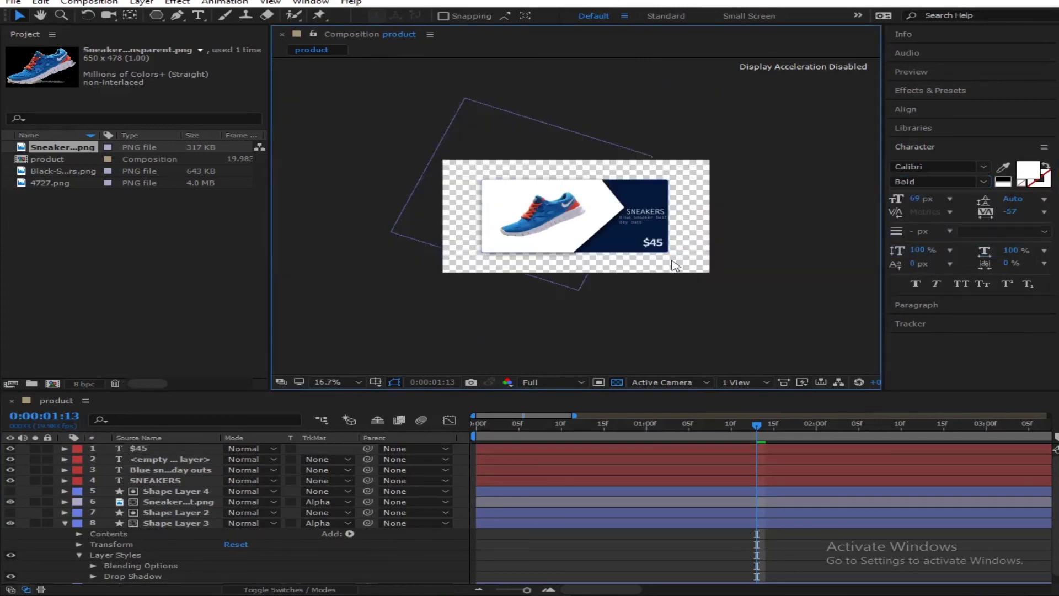
{"action": "left_click", "coordinate": [65, 524]}
{"action": "key", "text": "period"}
{"action": "key", "text": "period"}
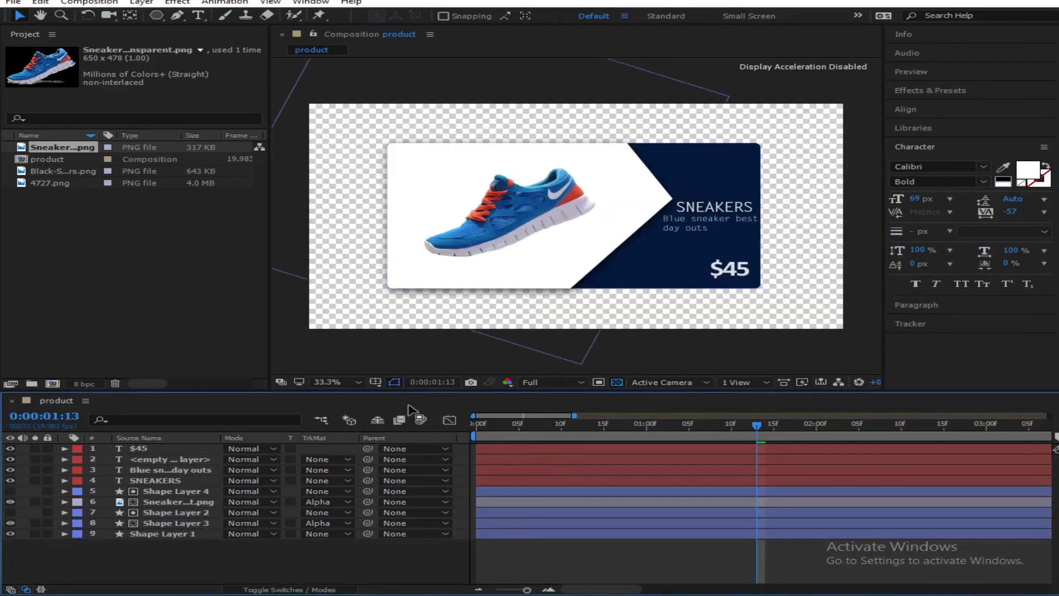
{"action": "left_click", "coordinate": [396, 158]}
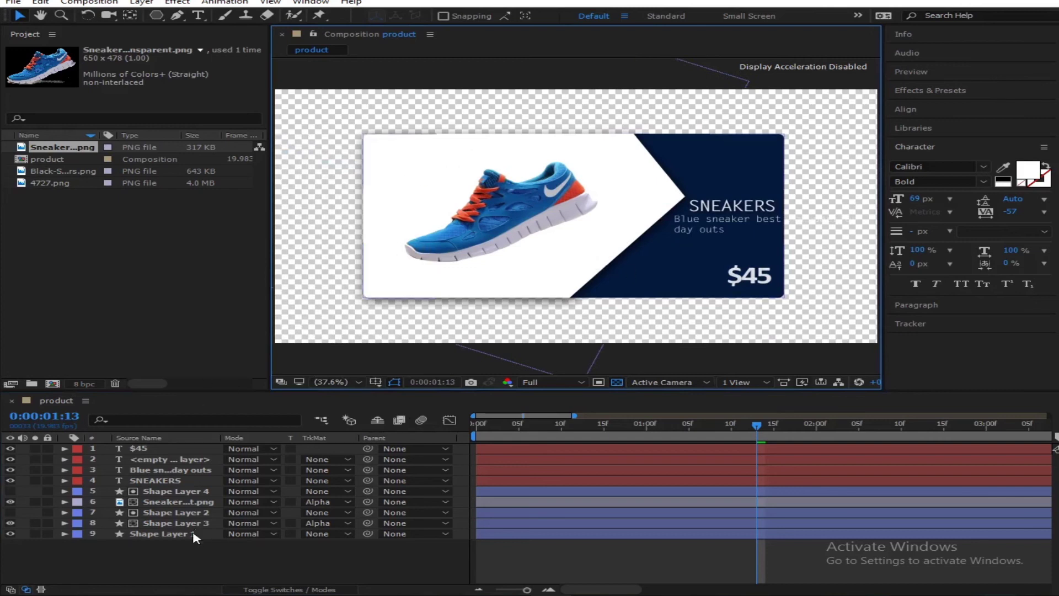
Step: Pre-compose all nine layers into a new composition named product, moving all attributes into it
{"action": "left_click_drag", "start_coordinate": [189, 583], "coordinate": [178, 414]}
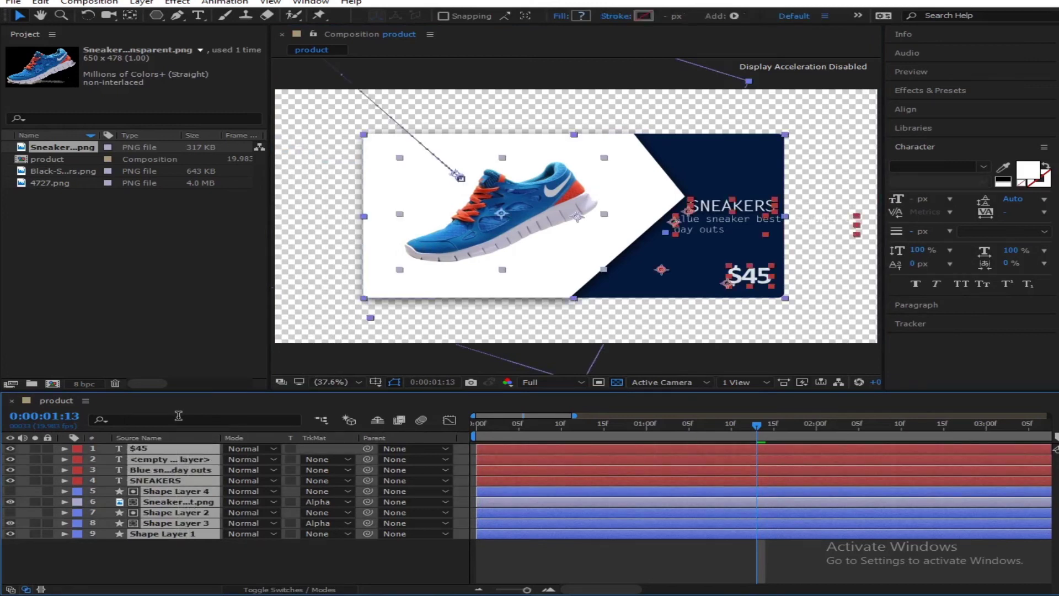
{"action": "key", "text": "ctrl+shift+d"}
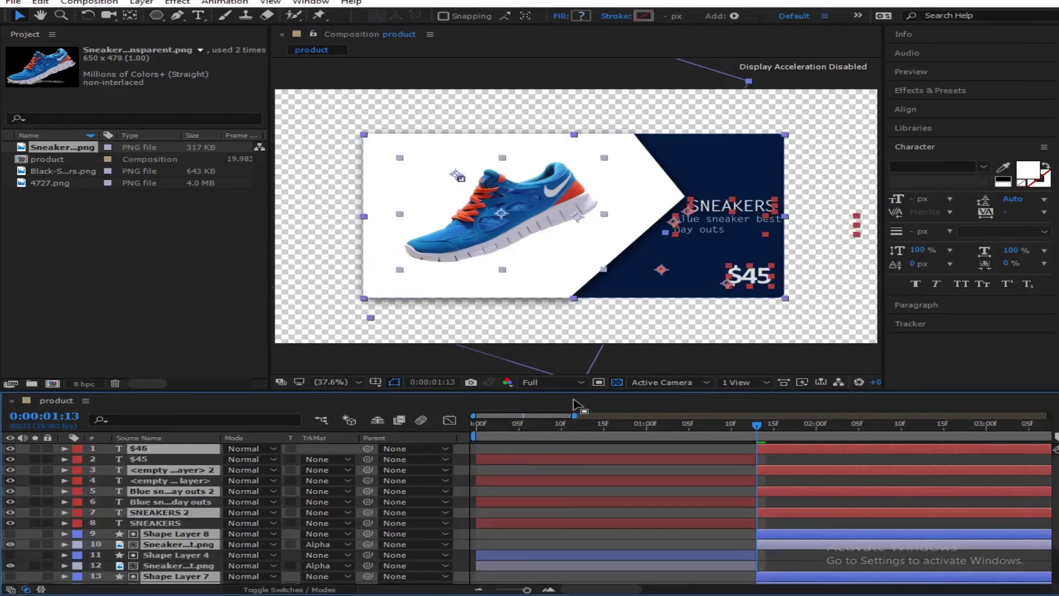
{"action": "key", "text": "ctrl+z"}
{"action": "key", "text": "ctrl+shift+c"}
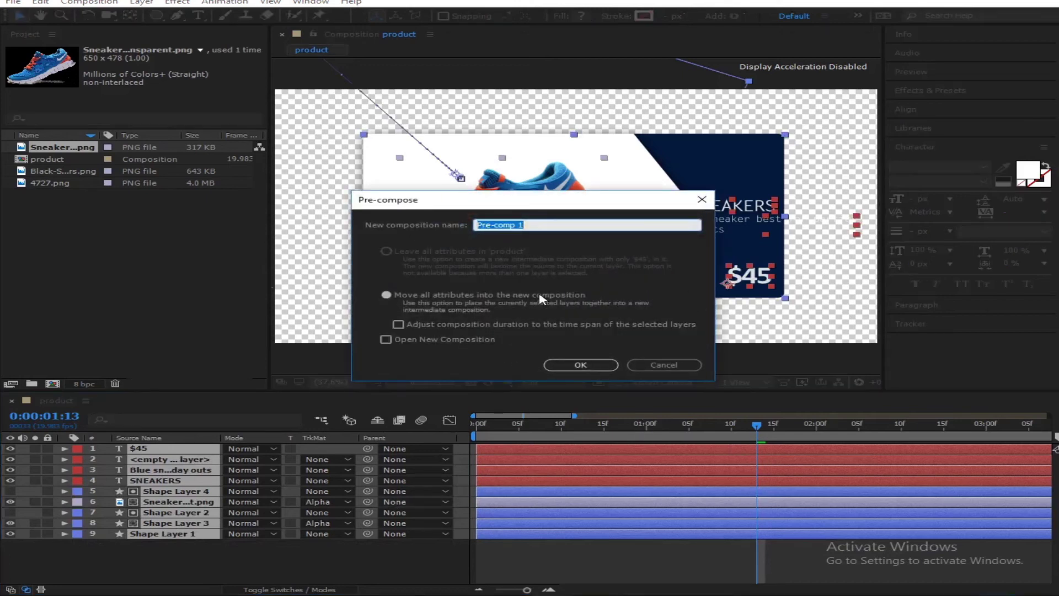
{"action": "type", "text": "product"}
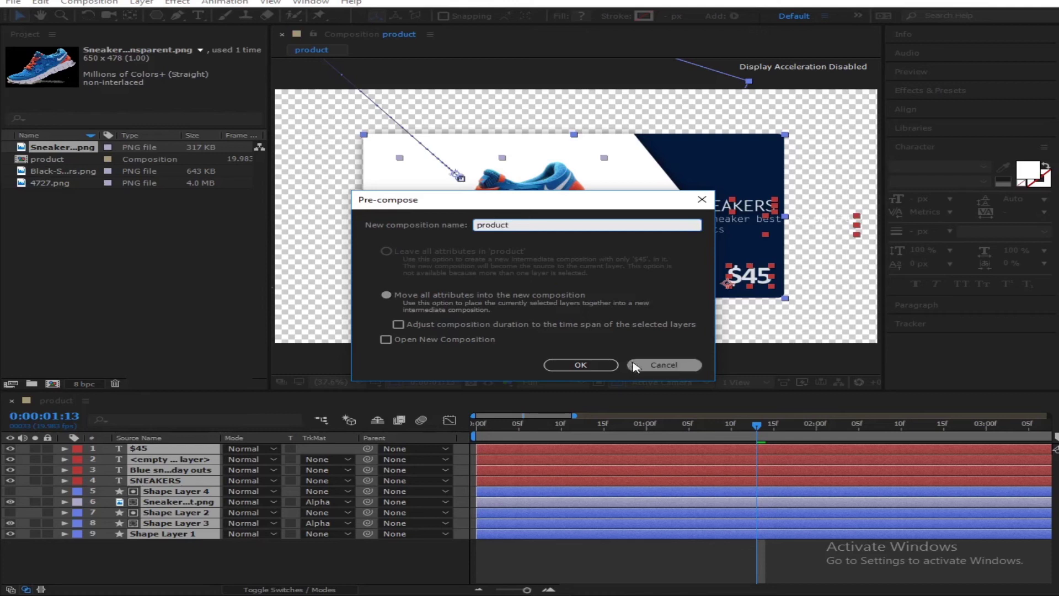
{"action": "left_click", "coordinate": [581, 365]}
Step: Play the pre-composed animation from the start to check the full reveal and text fade-in
{"action": "left_click", "coordinate": [572, 433]}
{"action": "left_click_drag", "start_coordinate": [571, 434], "coordinate": [477, 435]}
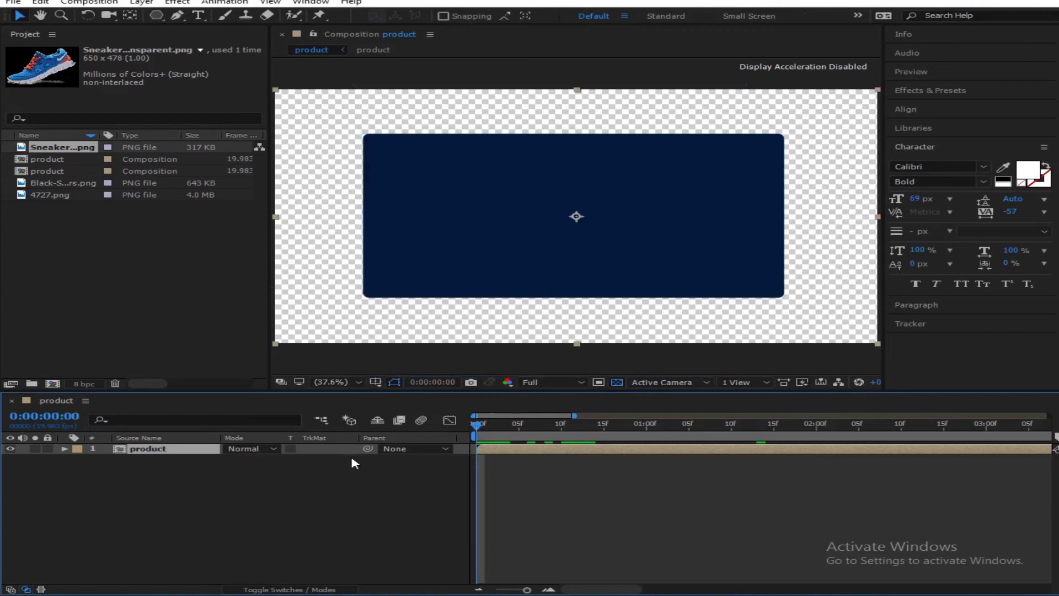
{"action": "key", "text": "space"}
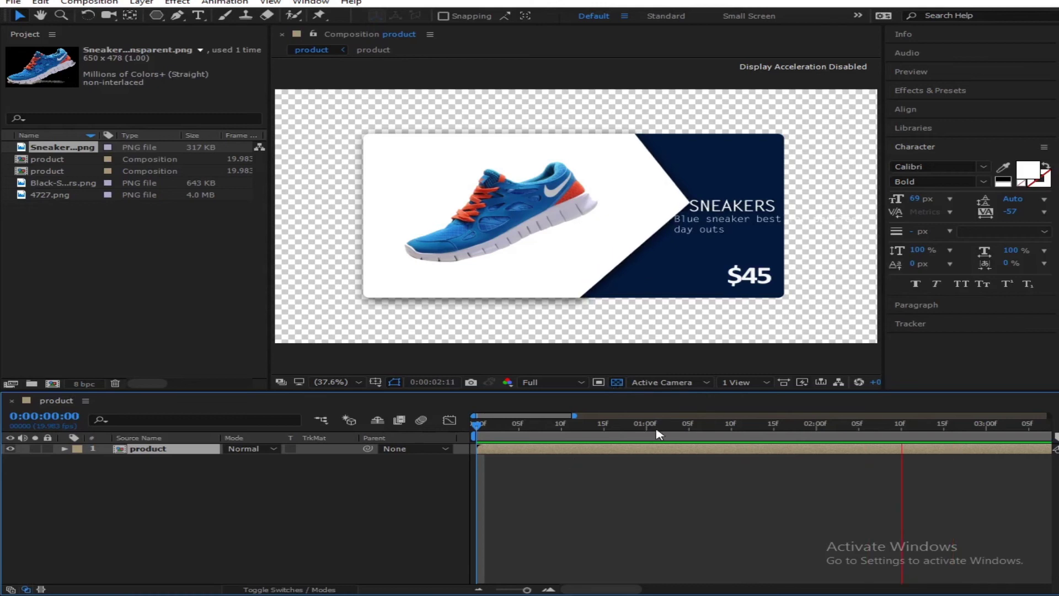
{"action": "left_click_drag", "start_coordinate": [684, 432], "coordinate": [876, 444]}
Step: Shorten the work area to end shortly after 0:00:03:10 and trim the composition to it
{"action": "key", "text": "minus"}
{"action": "key", "text": "minus"}
{"action": "key", "text": "minus"}
{"action": "left_click_drag", "start_coordinate": [1051, 438], "coordinate": [606, 436]}
{"action": "right_click", "coordinate": [577, 437]}
{"action": "left_click", "coordinate": [652, 474]}
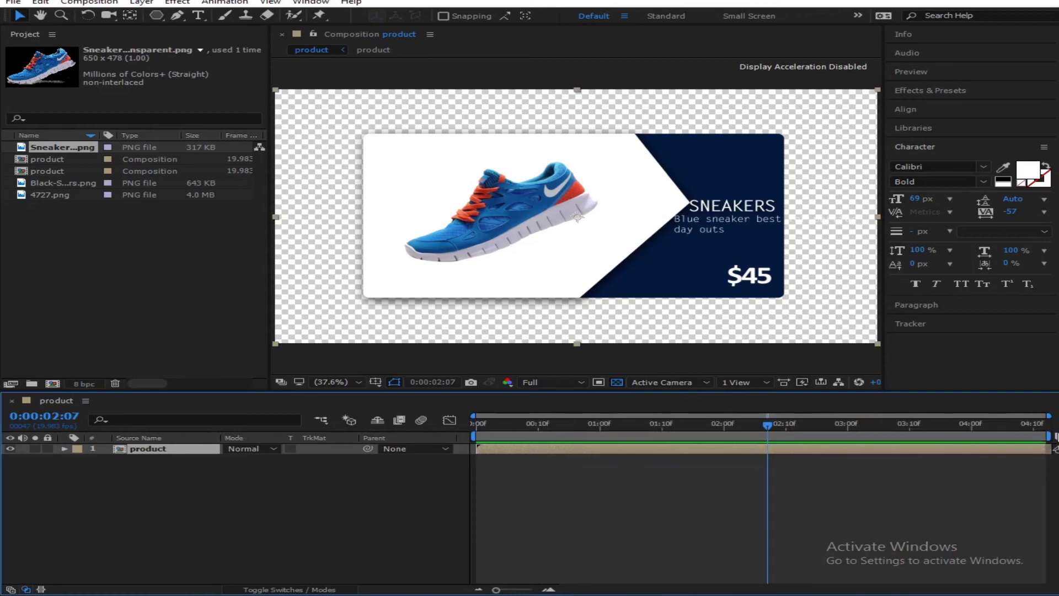
{"action": "key", "text": "End"}
{"action": "left_click_drag", "start_coordinate": [1051, 436], "coordinate": [933, 436]}
{"action": "right_click", "coordinate": [933, 437]}
{"action": "left_click", "coordinate": [965, 474]}
Step: Play the trimmed composition from the start and scrub through the animation to check its timing
{"action": "left_click_drag", "start_coordinate": [1020, 434], "coordinate": [477, 425]}
{"action": "key", "text": "space"}
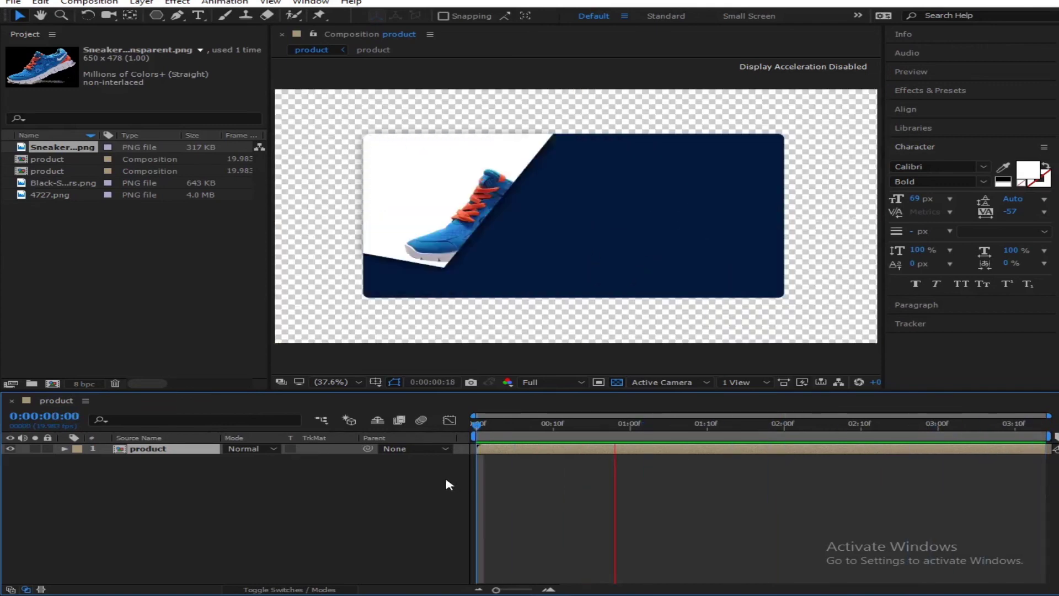
{"action": "key", "text": "space"}
{"action": "left_click_drag", "start_coordinate": [473, 431], "coordinate": [854, 453]}
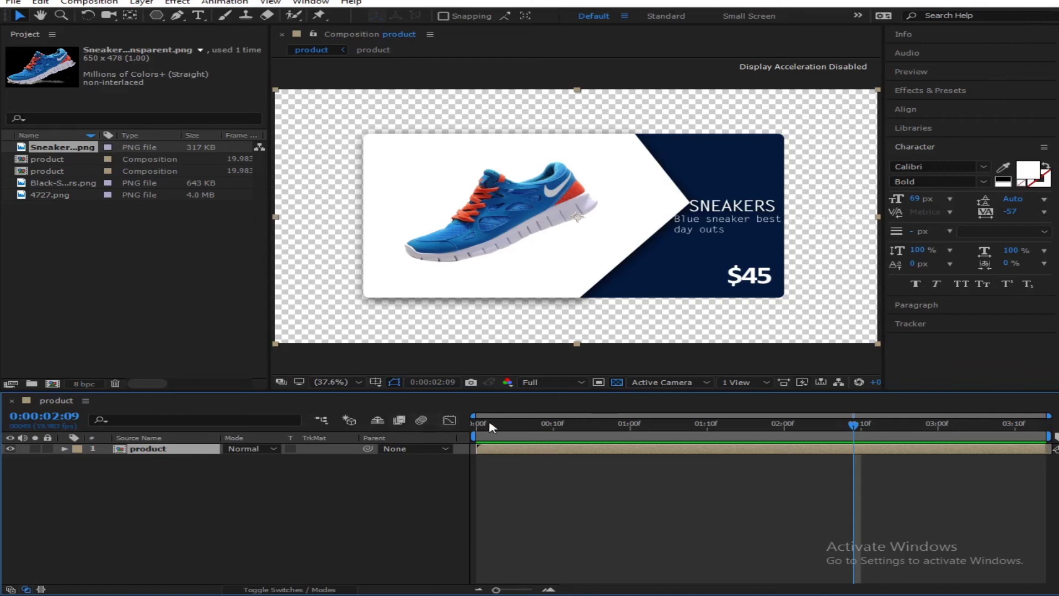
Step: Go to 0:00:02:17, show the layer switches, and turn the product layer into a 3D layer
{"action": "left_click_drag", "start_coordinate": [544, 430], "coordinate": [916, 451]}
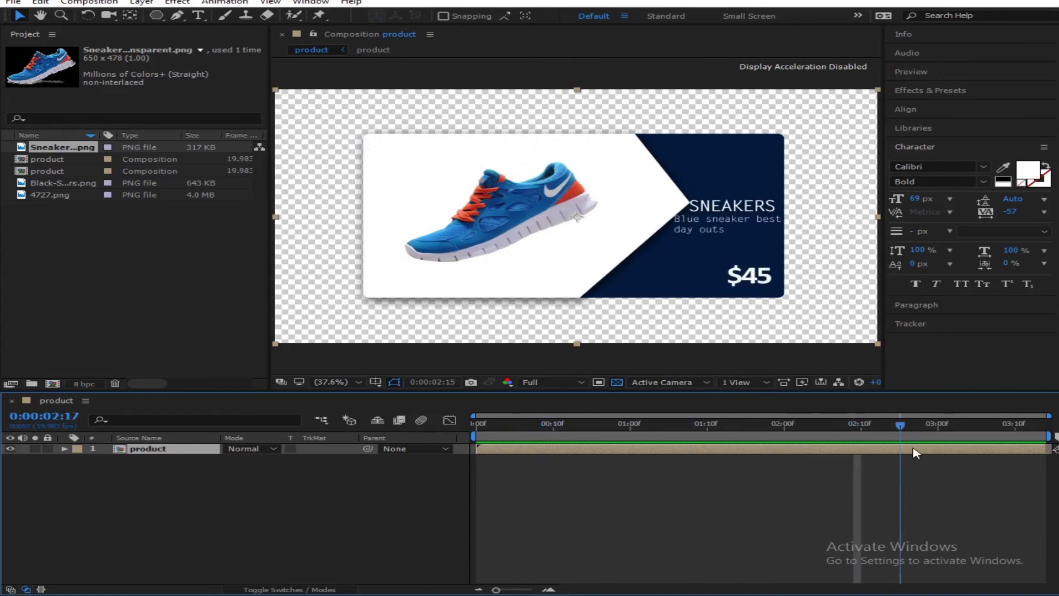
{"action": "left_click", "coordinate": [319, 587]}
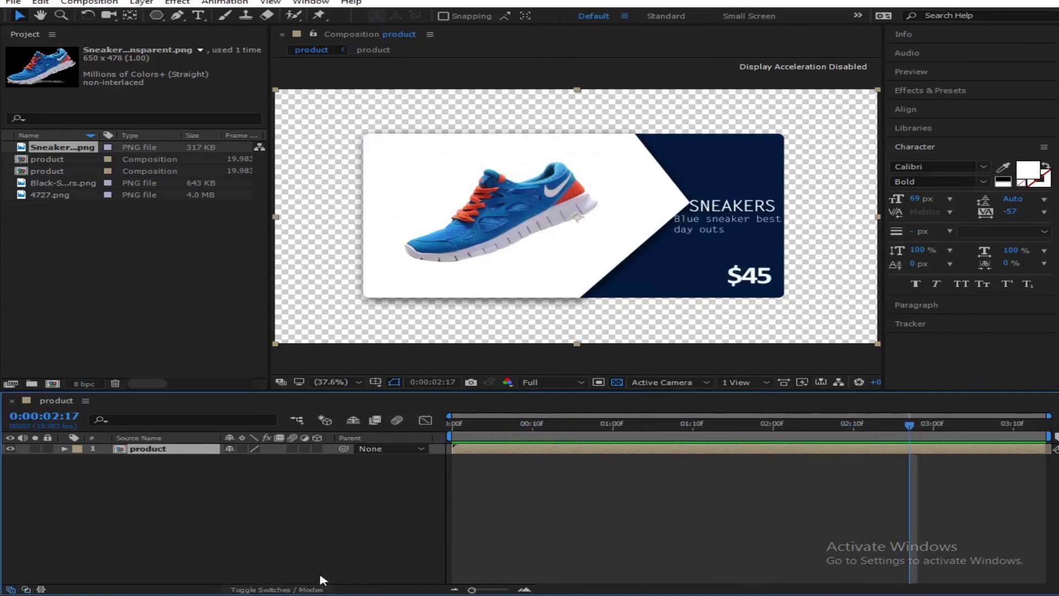
{"action": "left_click", "coordinate": [317, 448]}
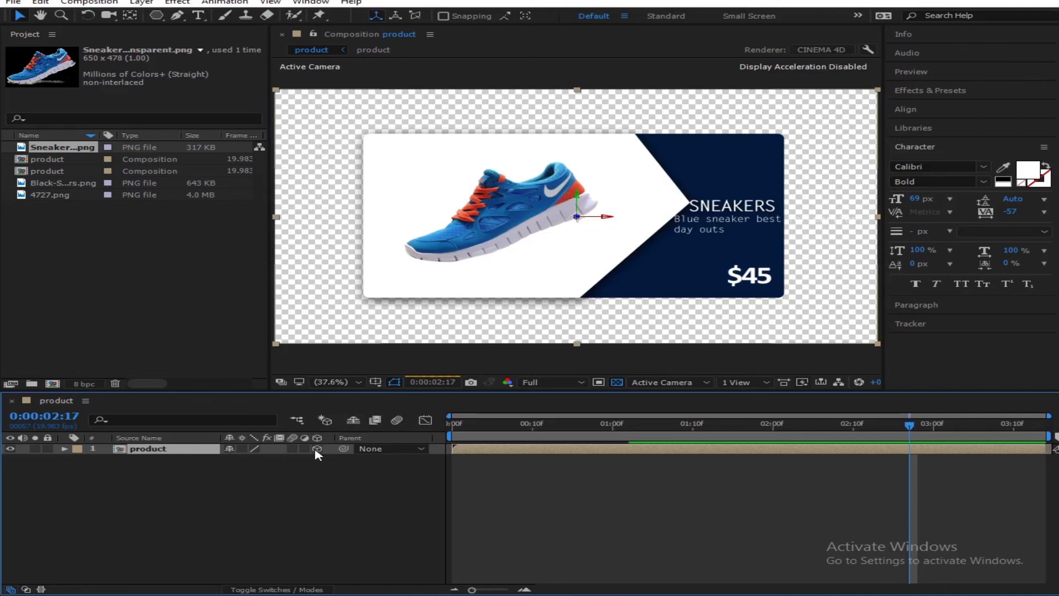
Step: Set the composition preview resolution to Quarter and go to 0:00:01:04
{"action": "left_click", "coordinate": [554, 382]}
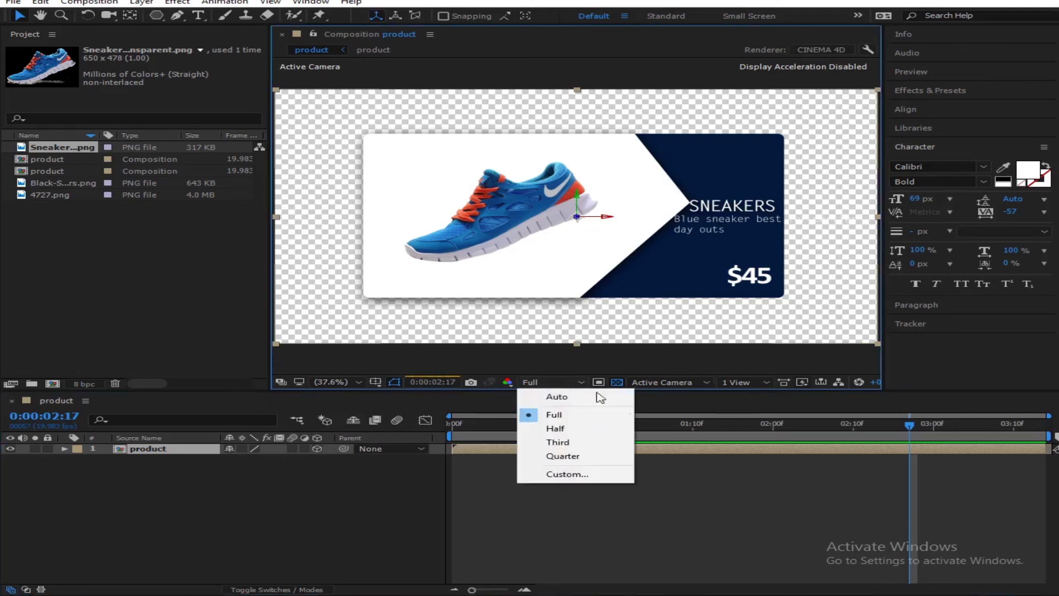
{"action": "left_click", "coordinate": [574, 457]}
{"action": "left_click_drag", "start_coordinate": [571, 435], "coordinate": [644, 435]}
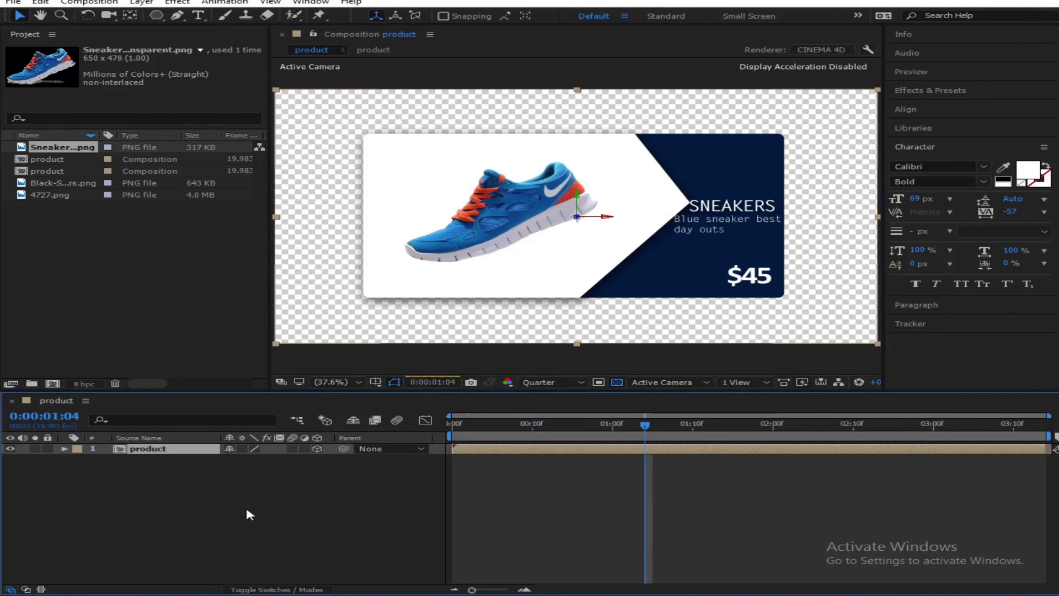
Step: Add a new two-node camera with the 50mm preset to the product composition
{"action": "right_click", "coordinate": [249, 507]}
{"action": "mouse_move", "coordinate": [385, 374]}
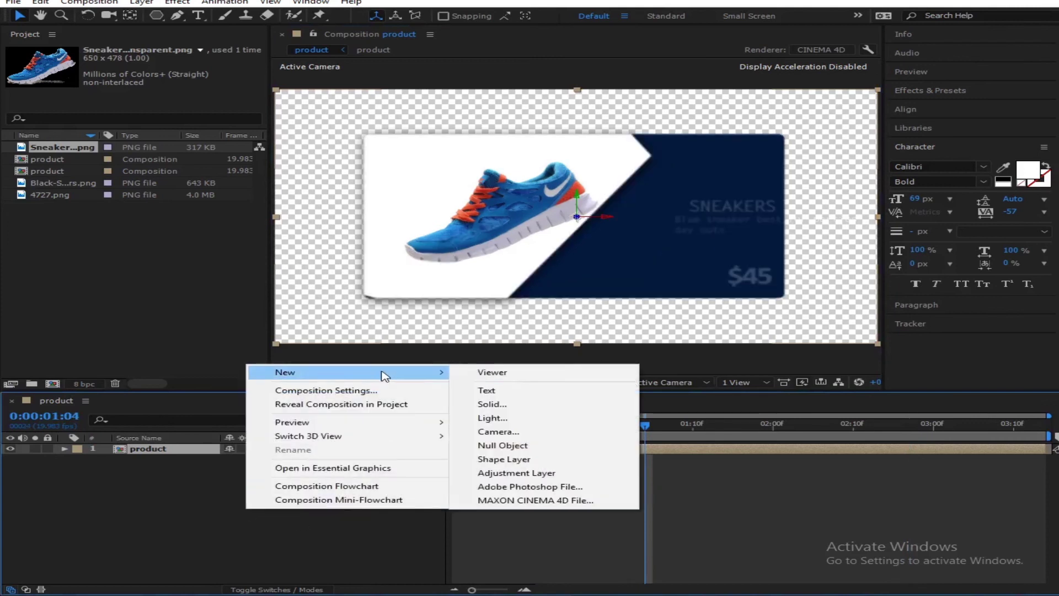
{"action": "left_click", "coordinate": [554, 435]}
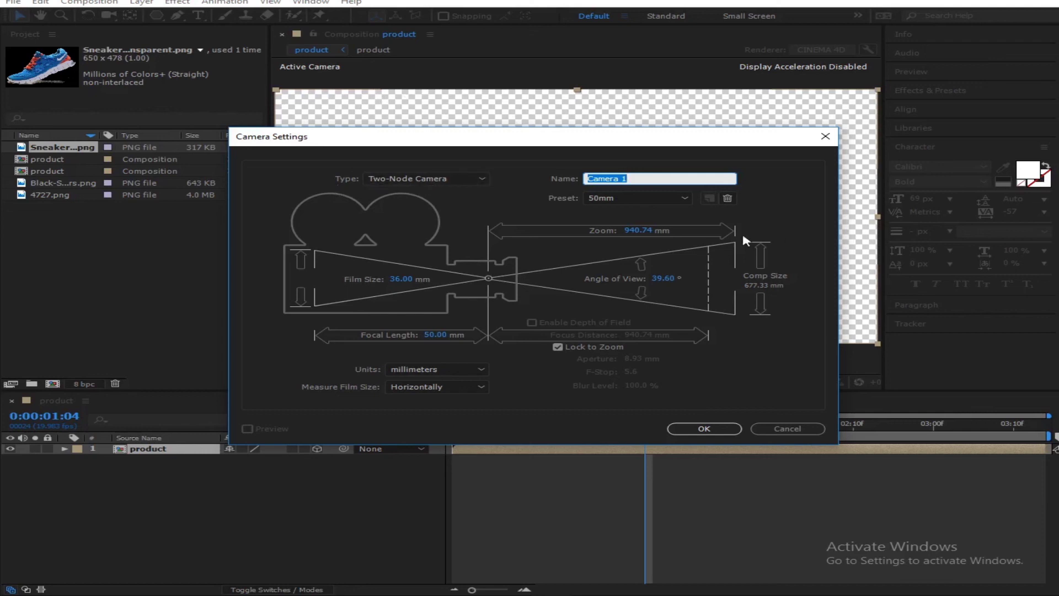
{"action": "left_click", "coordinate": [393, 179]}
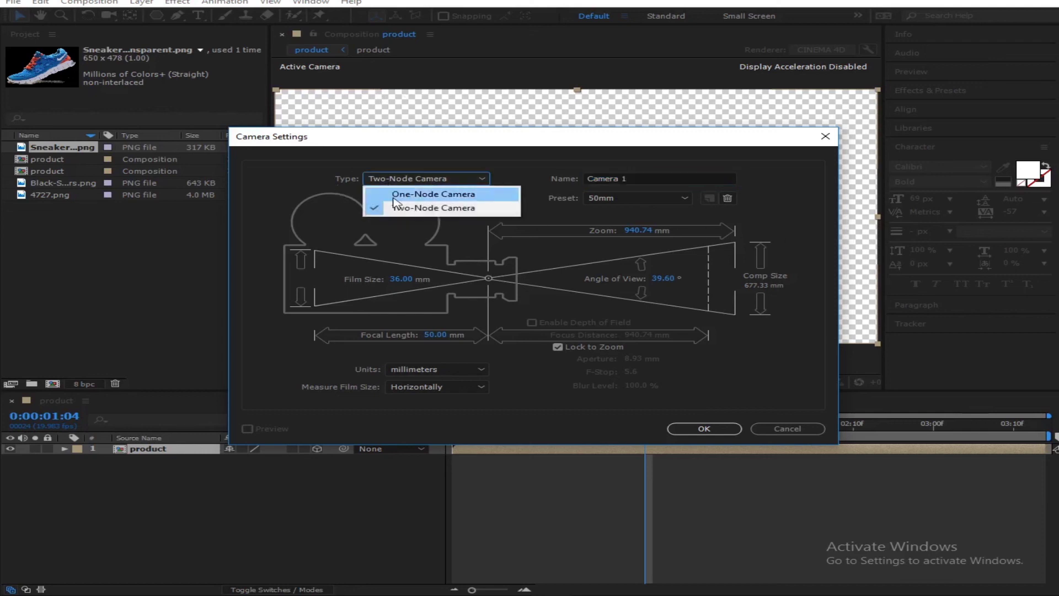
{"action": "left_click", "coordinate": [449, 208]}
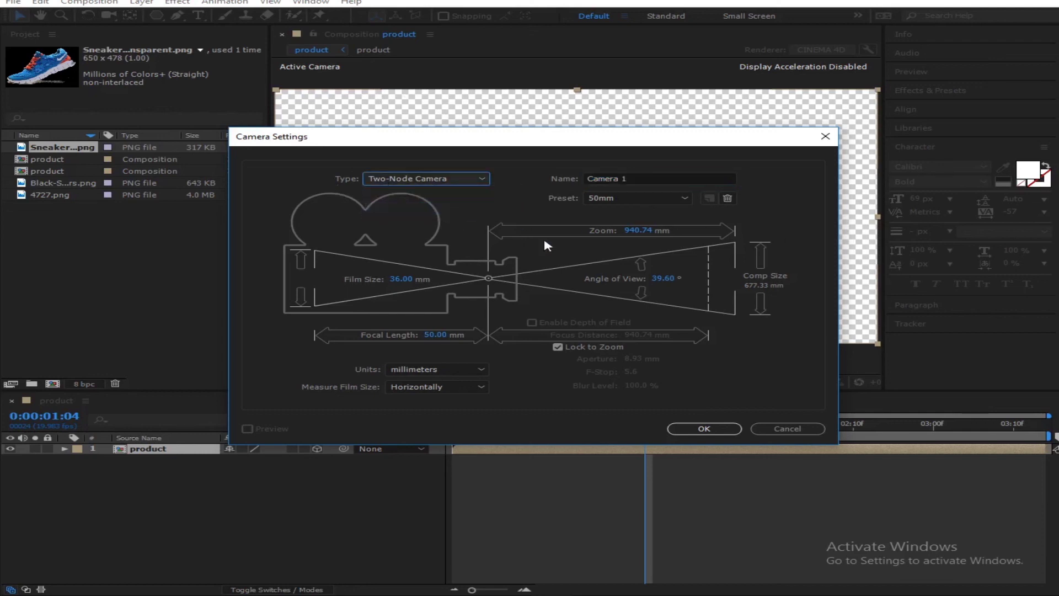
{"action": "left_click", "coordinate": [702, 429]}
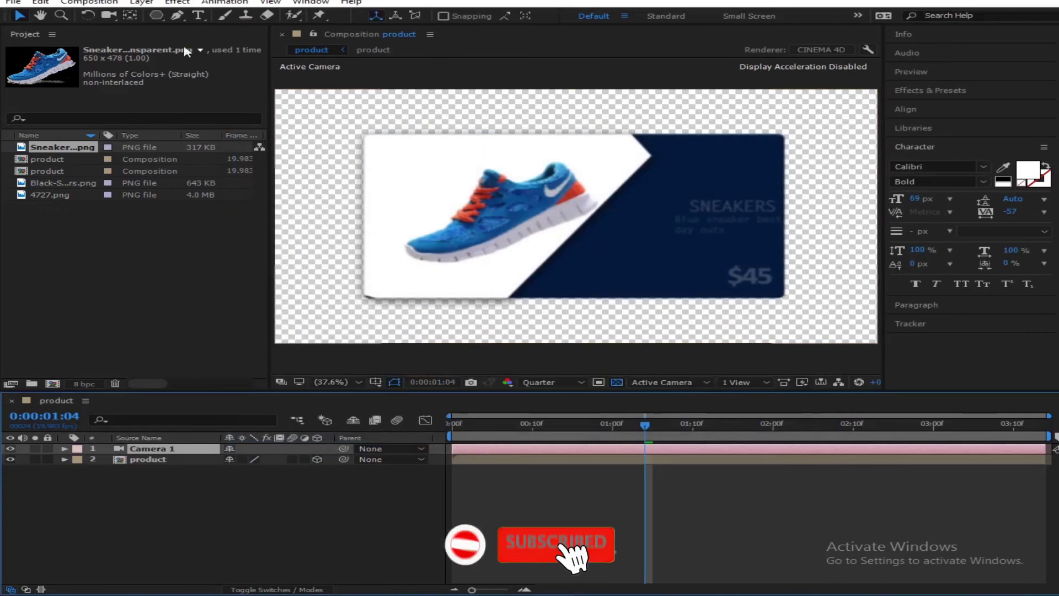
Step: At 0:00:02:01, orbit the camera to a steep side angle, at a position of about -1444, 1093, -1013
{"action": "left_click", "coordinate": [105, 16]}
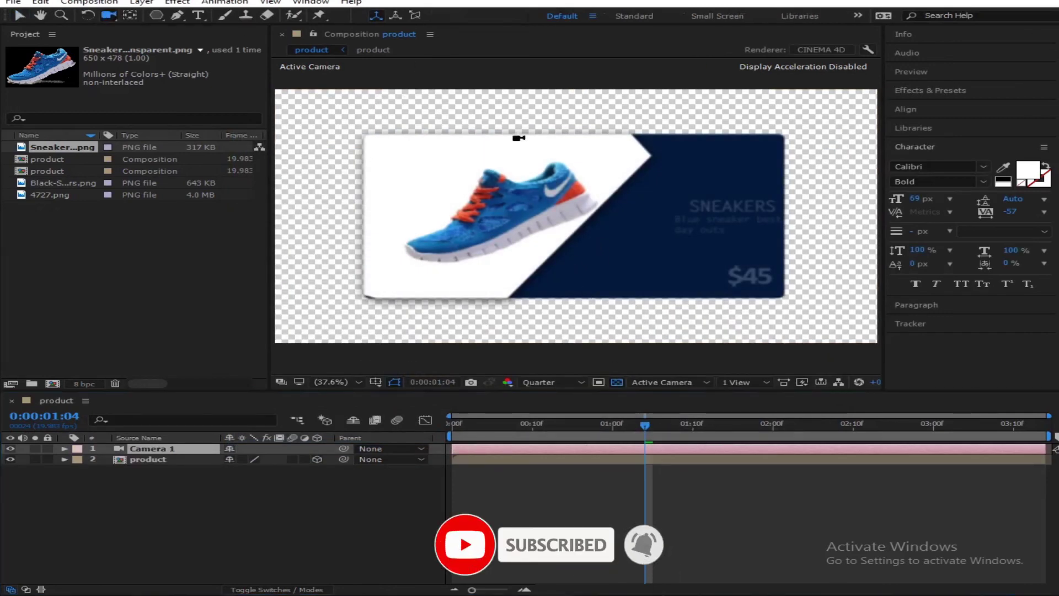
{"action": "left_click_drag", "start_coordinate": [773, 428], "coordinate": [781, 428]}
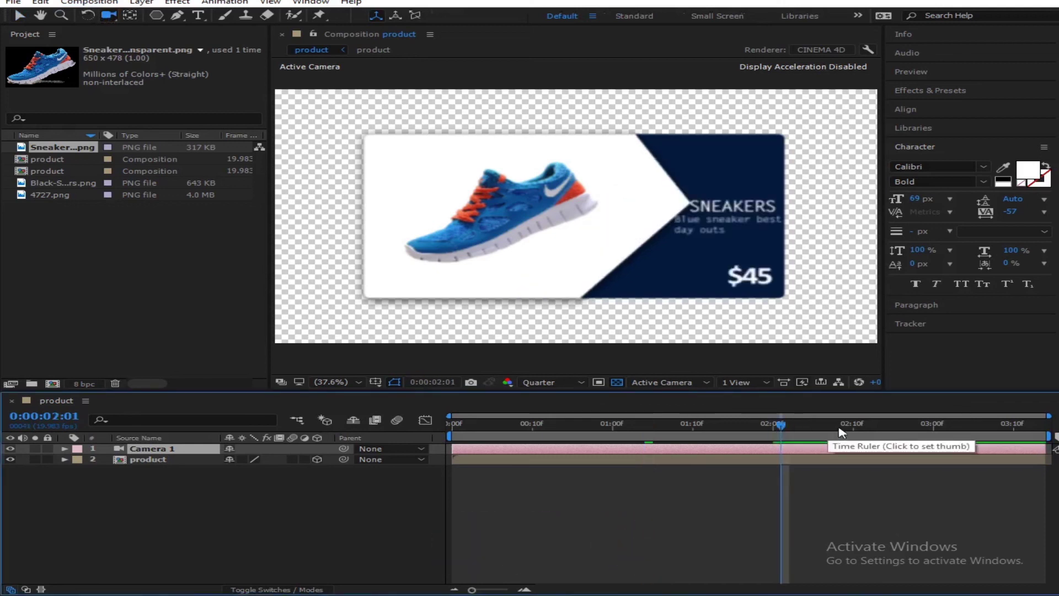
{"action": "left_click", "coordinate": [710, 219]}
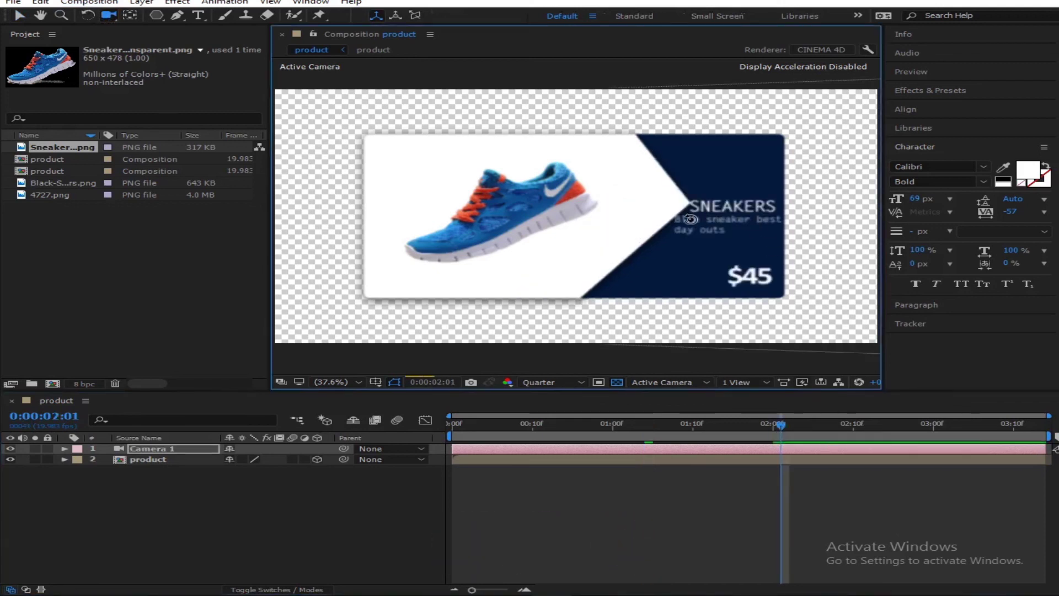
{"action": "left_click_drag", "start_coordinate": [710, 219], "coordinate": [723, 198]}
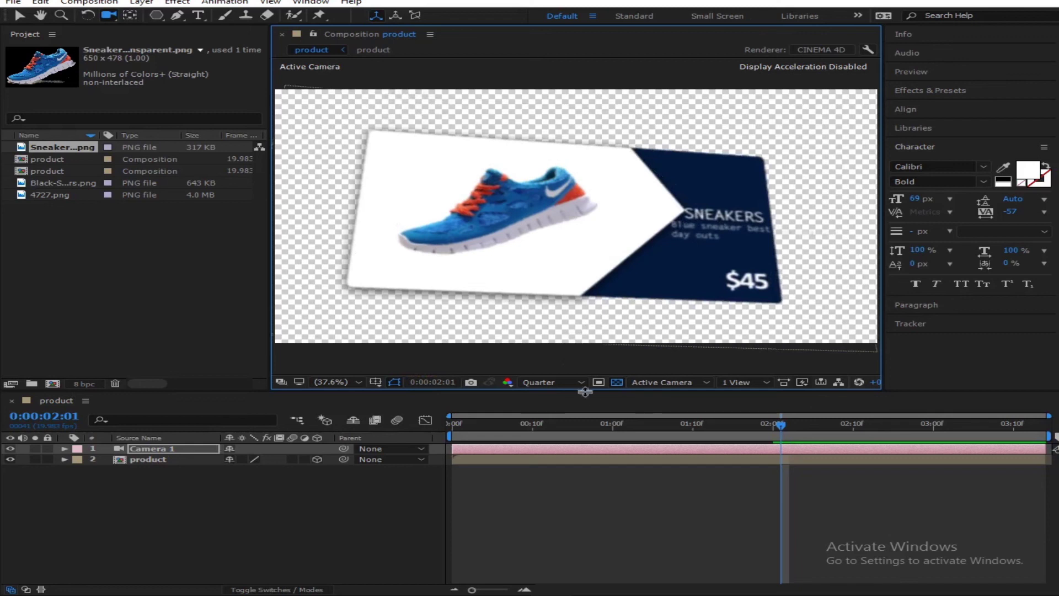
{"action": "left_click_drag", "start_coordinate": [662, 226], "coordinate": [734, 207]}
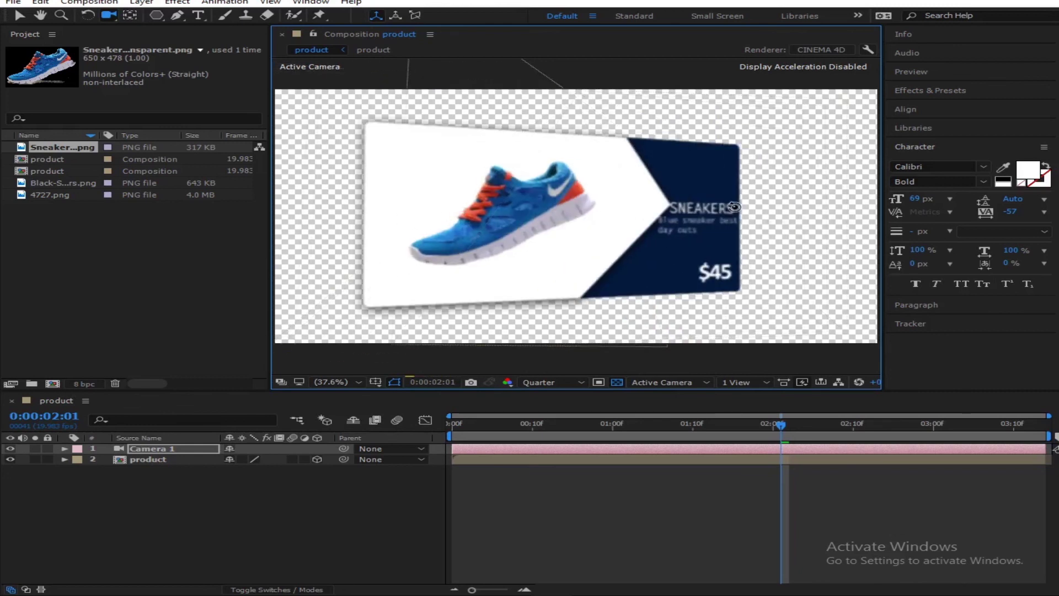
Step: Keyframe the camera's Position and move that keyframe to about 0:00:00:06
{"action": "left_click", "coordinate": [186, 449]}
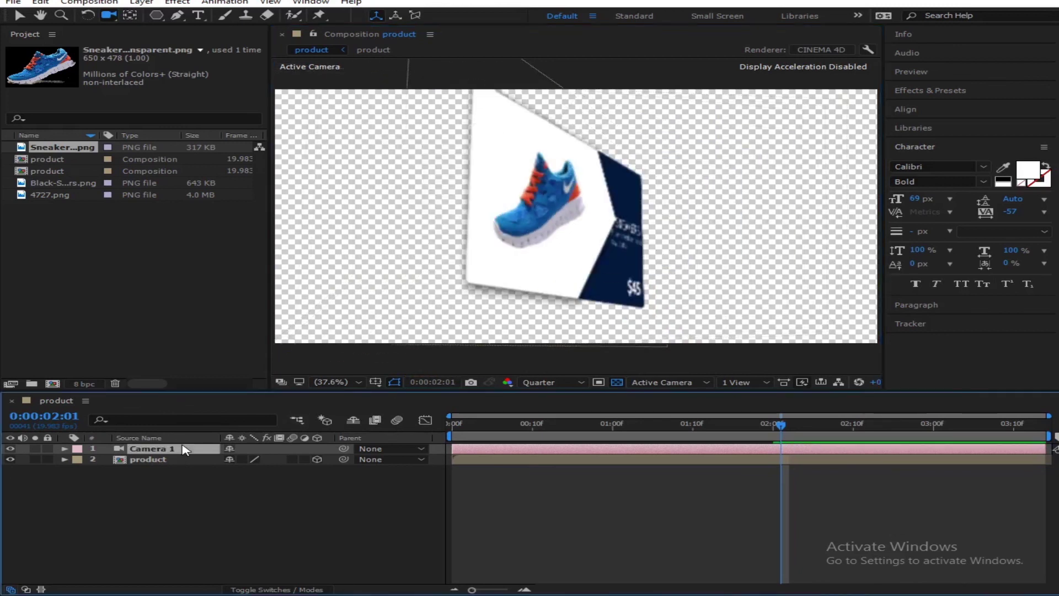
{"action": "key", "text": "p"}
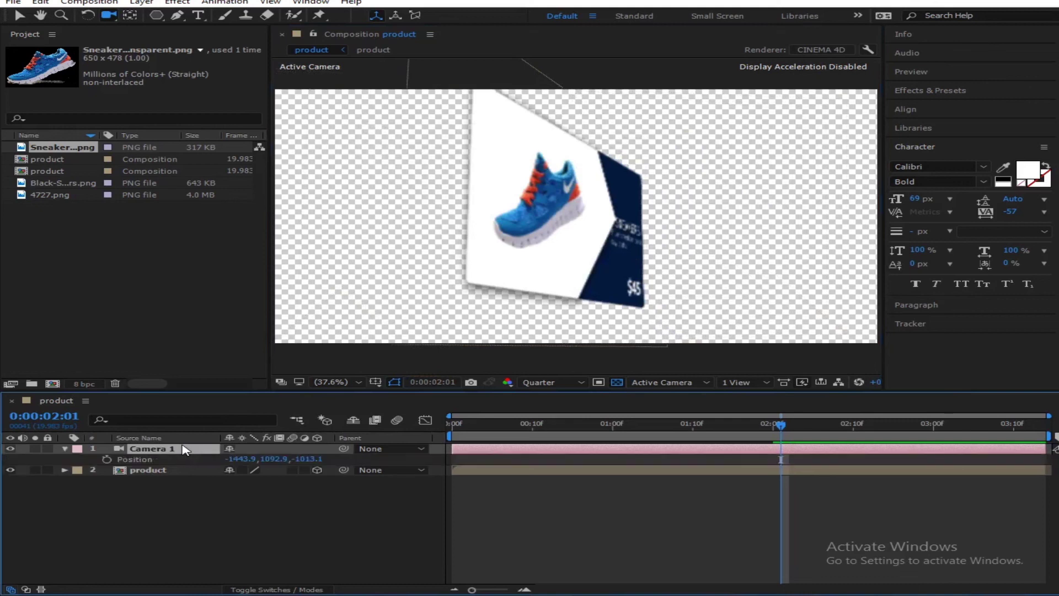
{"action": "left_click", "coordinate": [107, 460]}
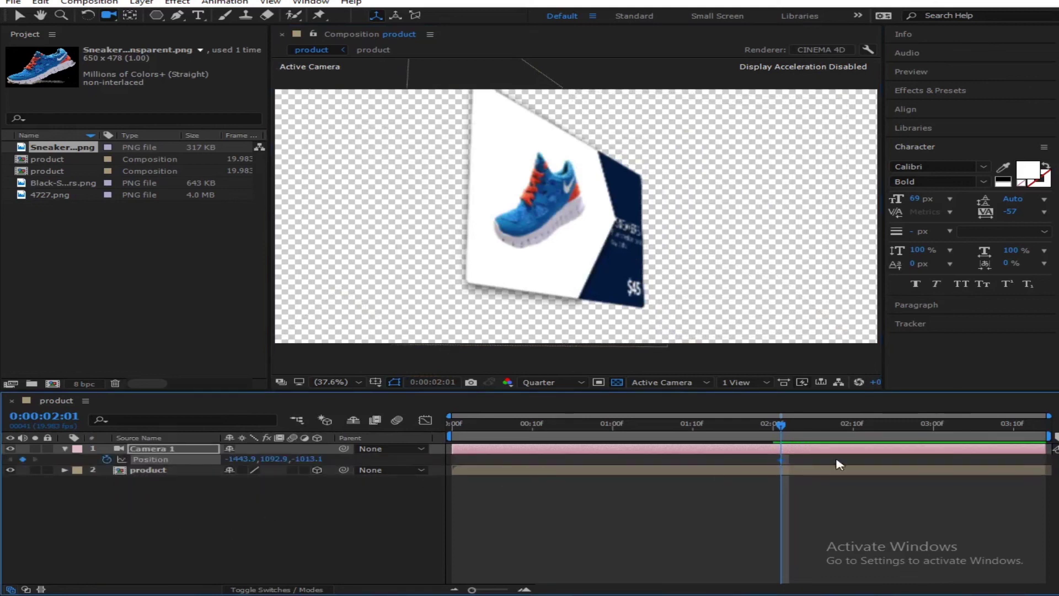
{"action": "left_click_drag", "start_coordinate": [781, 460], "coordinate": [501, 470]}
Step: At 0:00:00:17, orbit the camera to a nearly frontal view, keyframing its position at about 1891, 201, -2476
{"action": "left_click", "coordinate": [557, 435]}
{"action": "left_click_drag", "start_coordinate": [557, 438], "coordinate": [589, 435]}
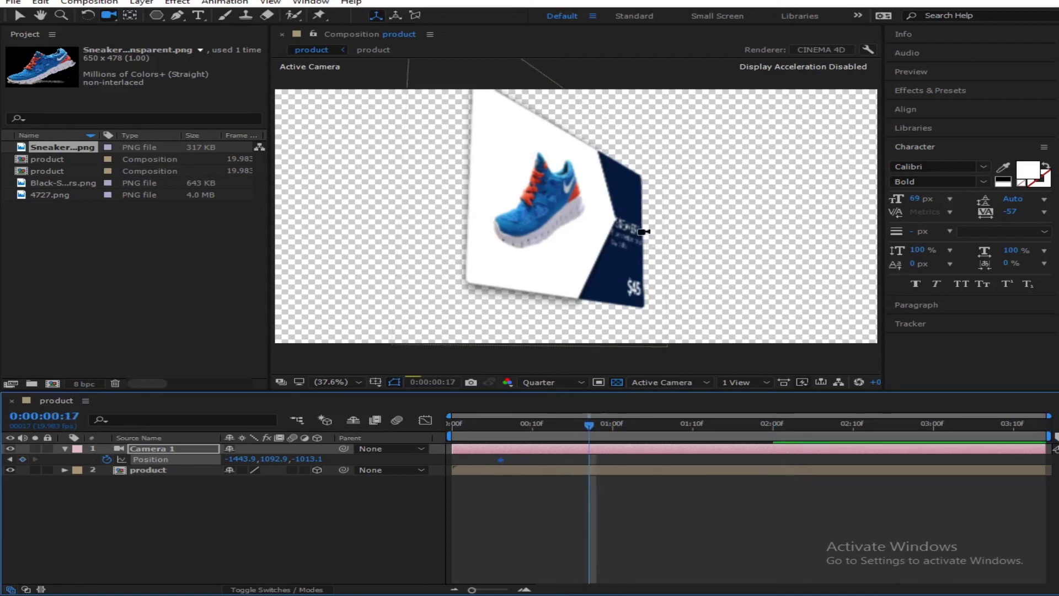
{"action": "left_click_drag", "start_coordinate": [693, 224], "coordinate": [581, 242]}
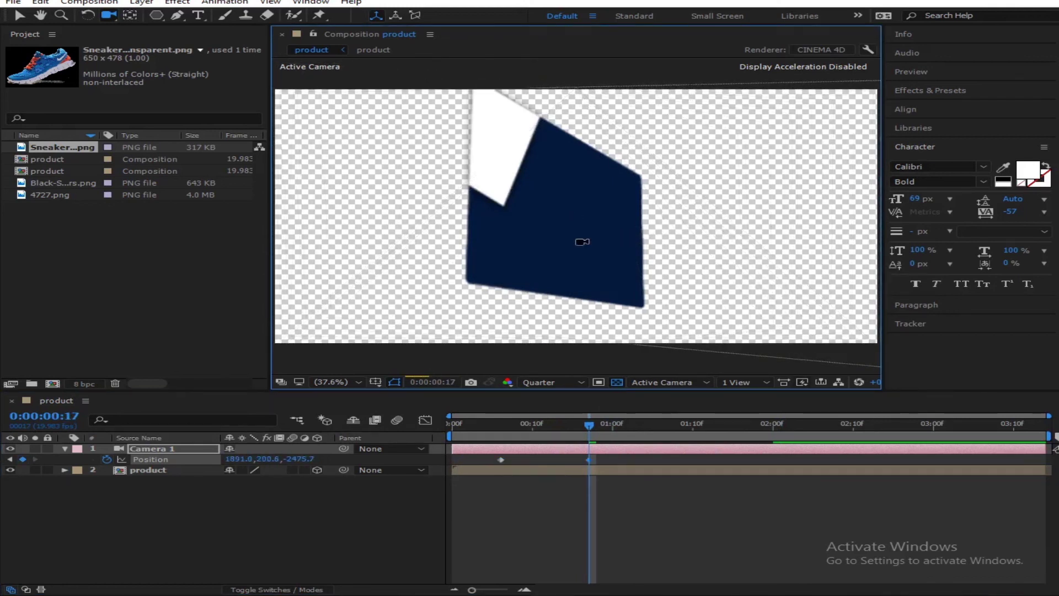
Step: Return to the Selection tool and play the camera move from near the start to check it
{"action": "left_click_drag", "start_coordinate": [589, 426], "coordinate": [477, 426]}
{"action": "left_click", "coordinate": [20, 15]}
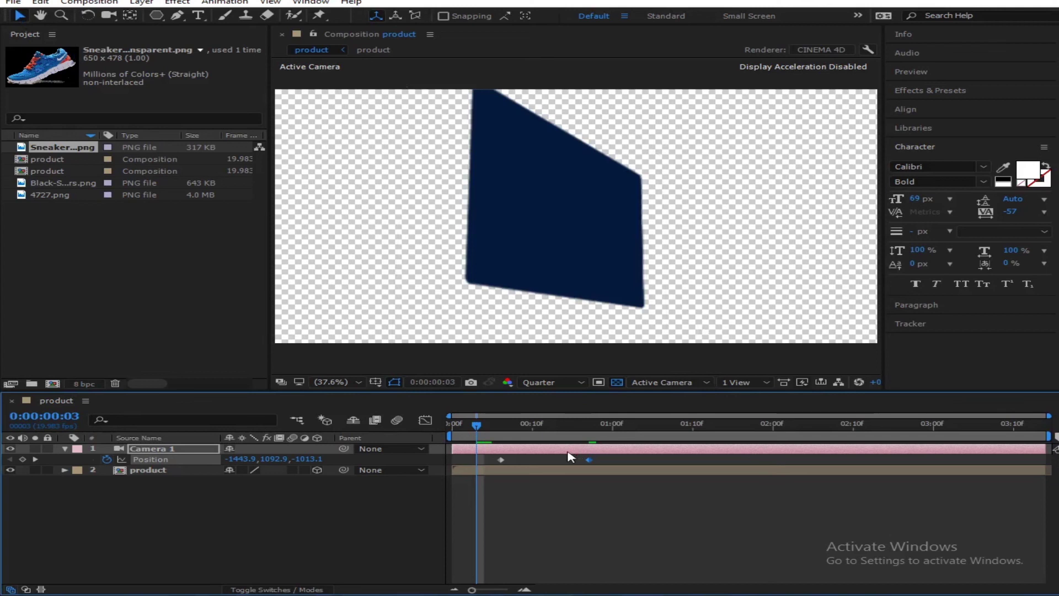
{"action": "key", "text": "space"}
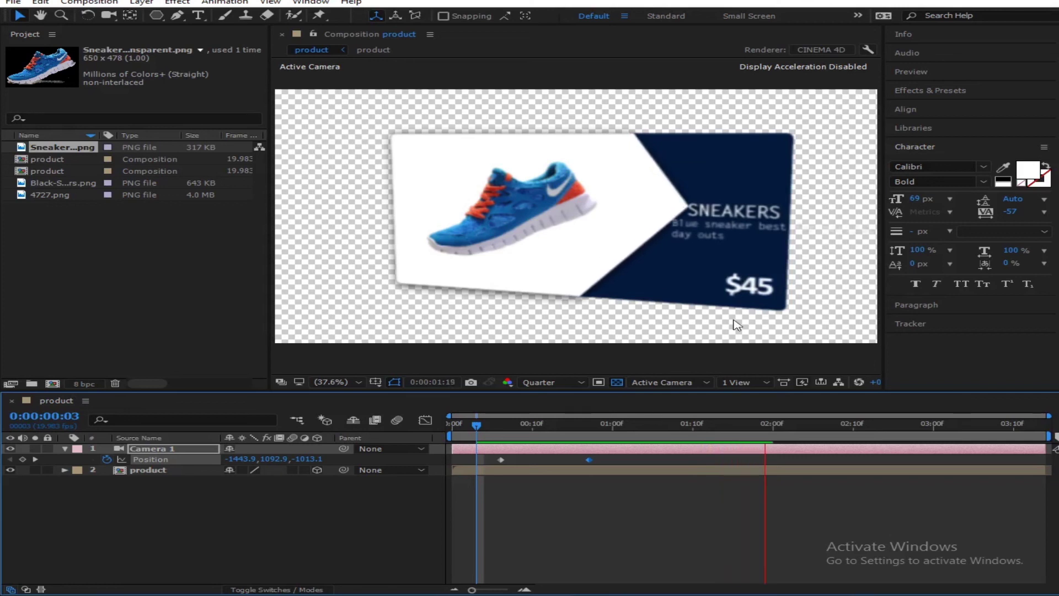
{"action": "left_click_drag", "start_coordinate": [848, 428], "coordinate": [416, 460]}
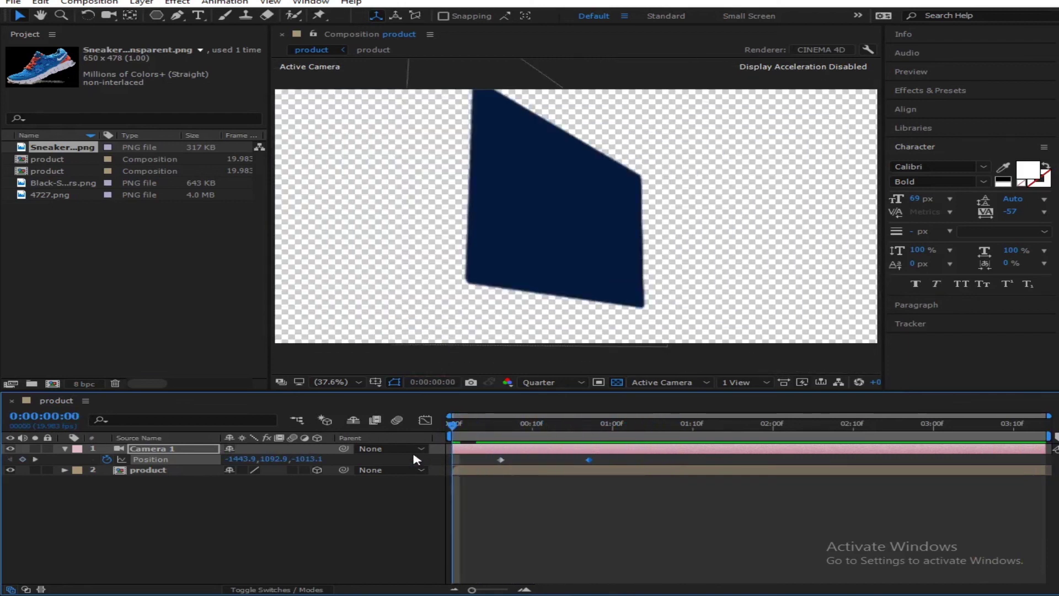
{"action": "key", "text": "space"}
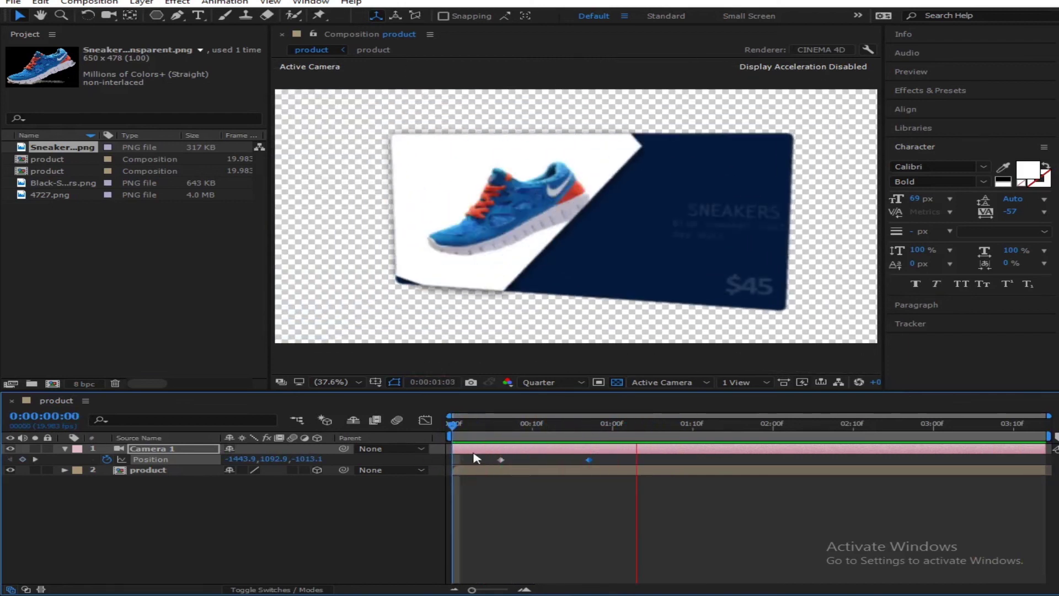
Step: Easy-ease both camera Position keyframes and pull their speed graph handles inward to form a sharp central peak
{"action": "left_click_drag", "start_coordinate": [538, 439], "coordinate": [636, 440]}
{"action": "left_click", "coordinate": [503, 461], "text": "shift"}
{"action": "right_click", "coordinate": [501, 462]}
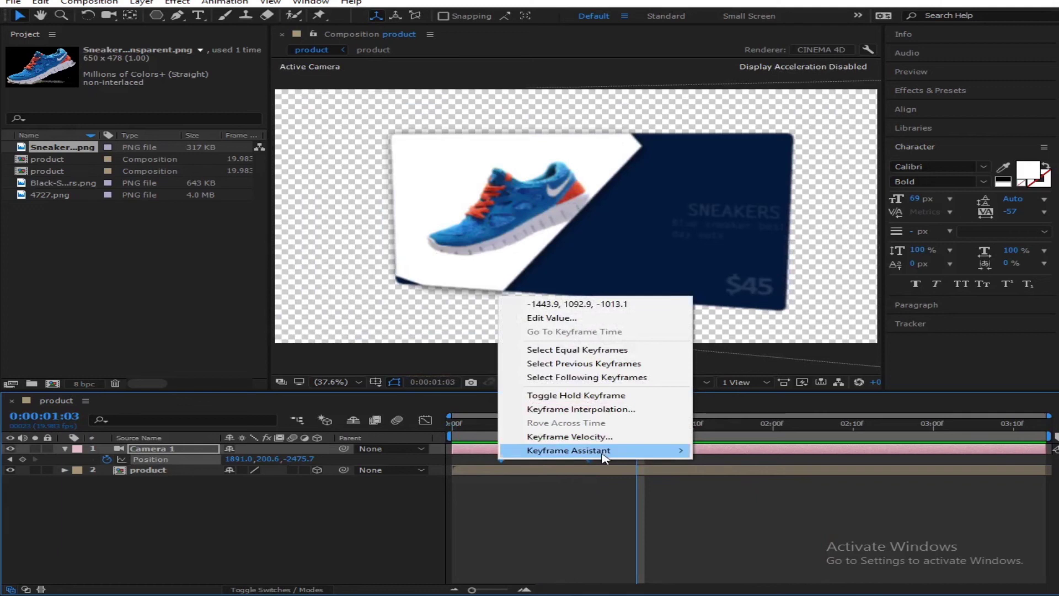
{"action": "mouse_move", "coordinate": [604, 458]}
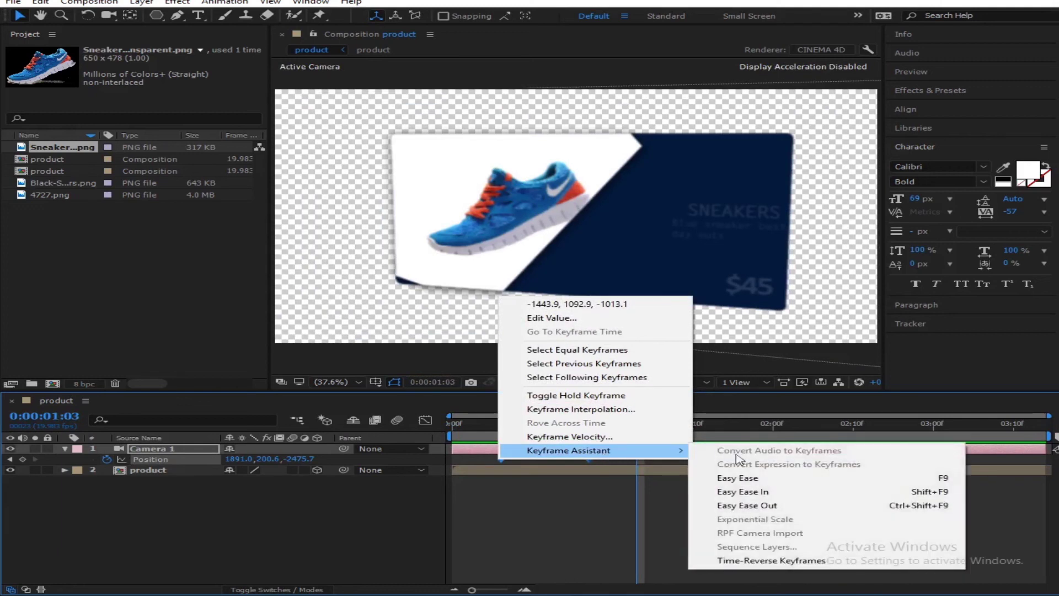
{"action": "left_click", "coordinate": [425, 421]}
{"action": "left_click_drag", "start_coordinate": [625, 538], "coordinate": [469, 564]}
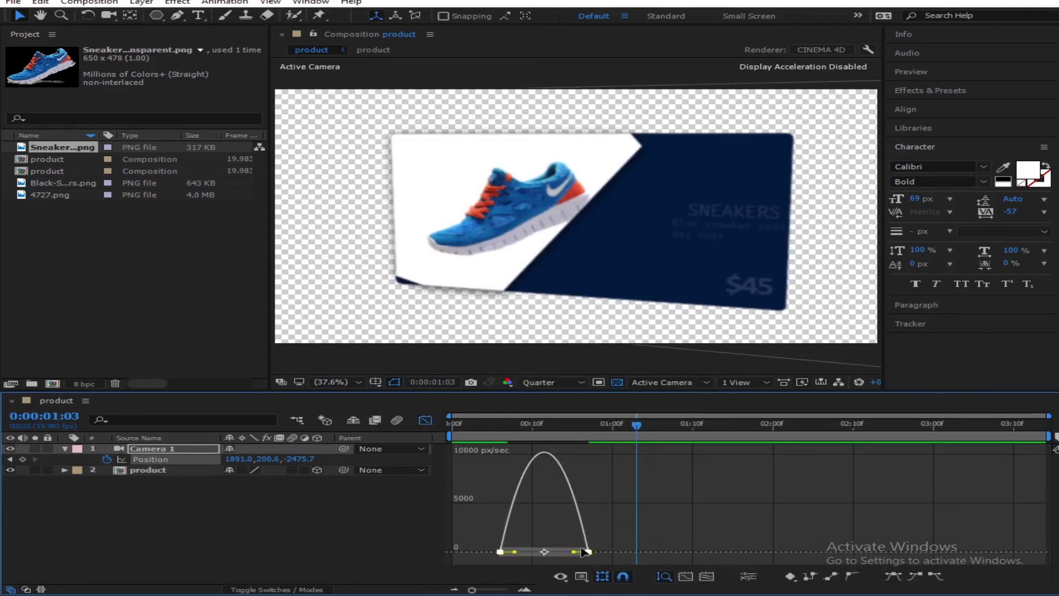
{"action": "left_click_drag", "start_coordinate": [575, 552], "coordinate": [529, 553]}
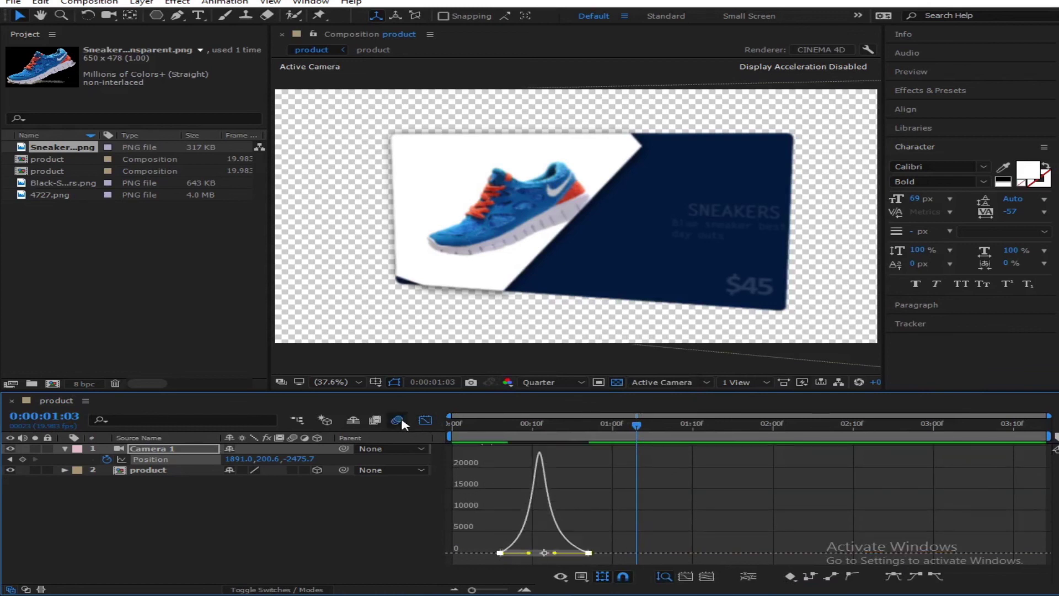
{"action": "left_click", "coordinate": [426, 421]}
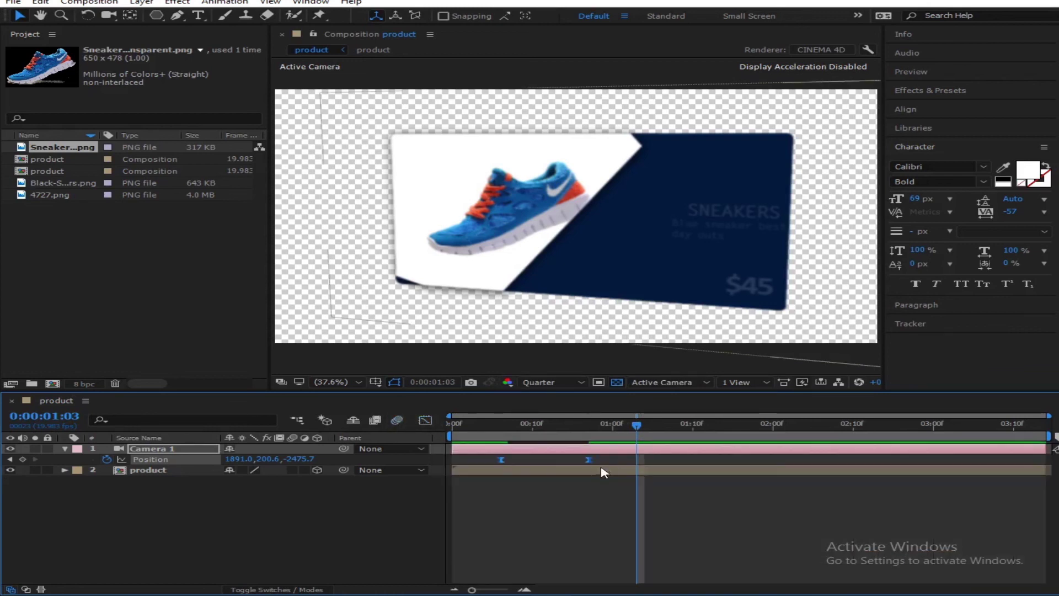
Step: Move the second camera Position keyframe to about 0:00:01:02 and play the animation from the start
{"action": "left_click_drag", "start_coordinate": [590, 459], "coordinate": [630, 460]}
{"action": "key", "text": "Home"}
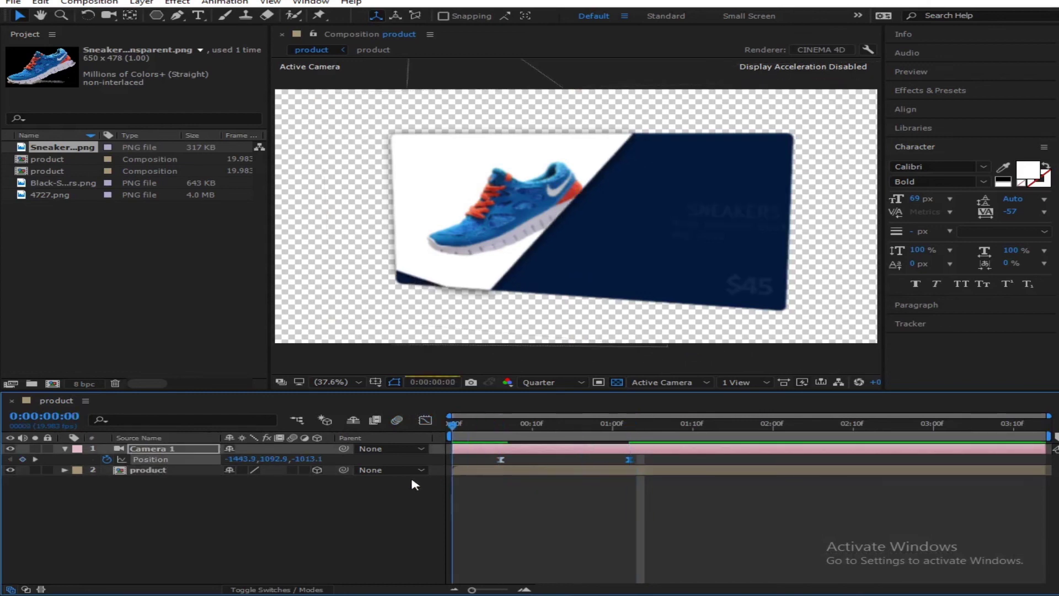
{"action": "key", "text": "space"}
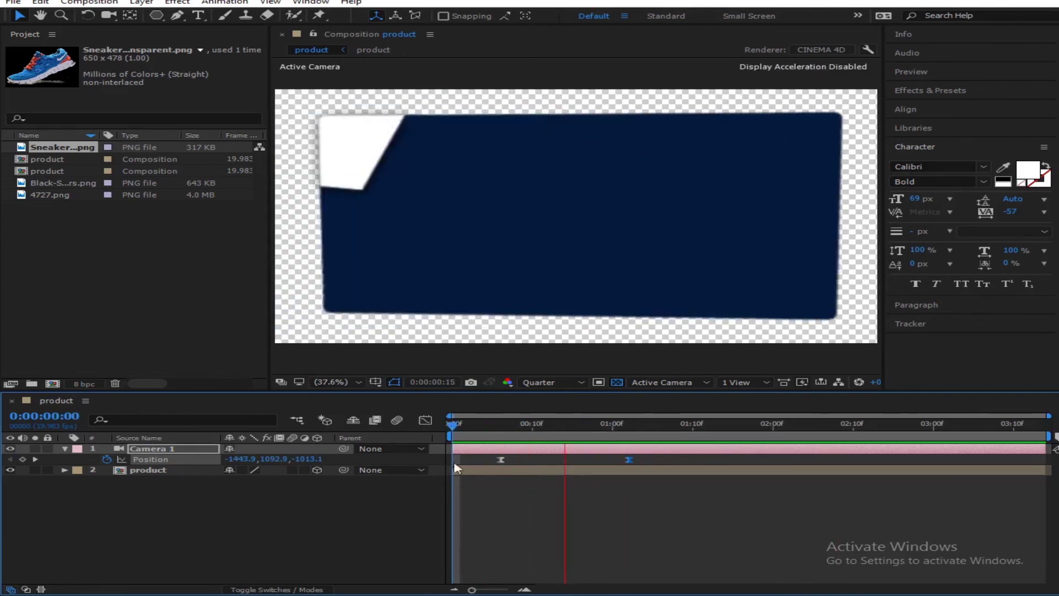
Step: Move the second camera Position keyframe to about 0:00:01:10 and preview the slower camera move from the start
{"action": "left_click", "coordinate": [589, 426]}
{"action": "left_click_drag", "start_coordinate": [629, 460], "coordinate": [693, 463]}
{"action": "left_click_drag", "start_coordinate": [601, 427], "coordinate": [448, 454]}
{"action": "key", "text": "space"}
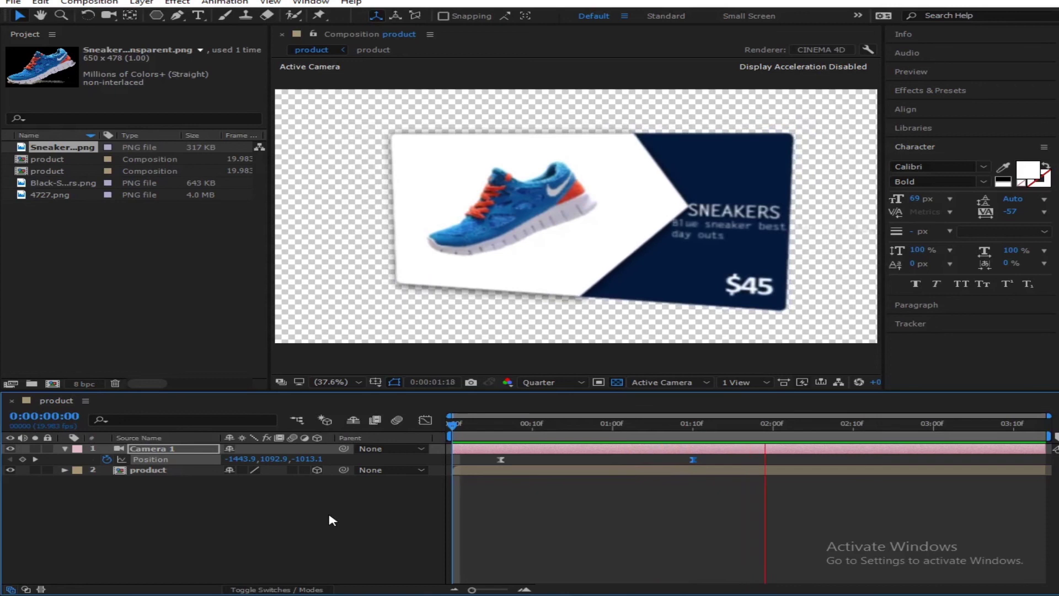
{"action": "key", "text": "space"}
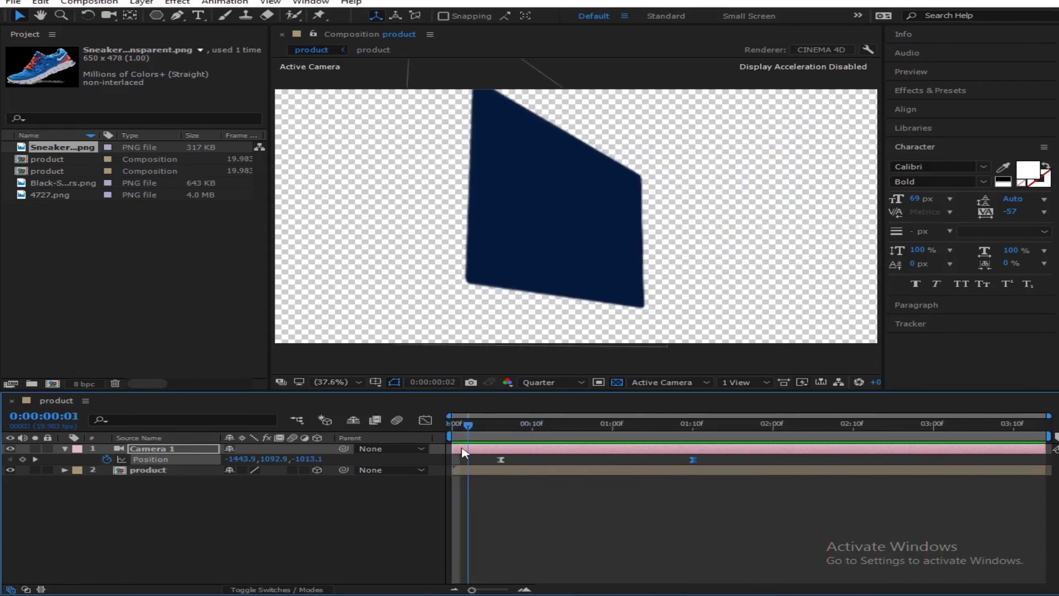